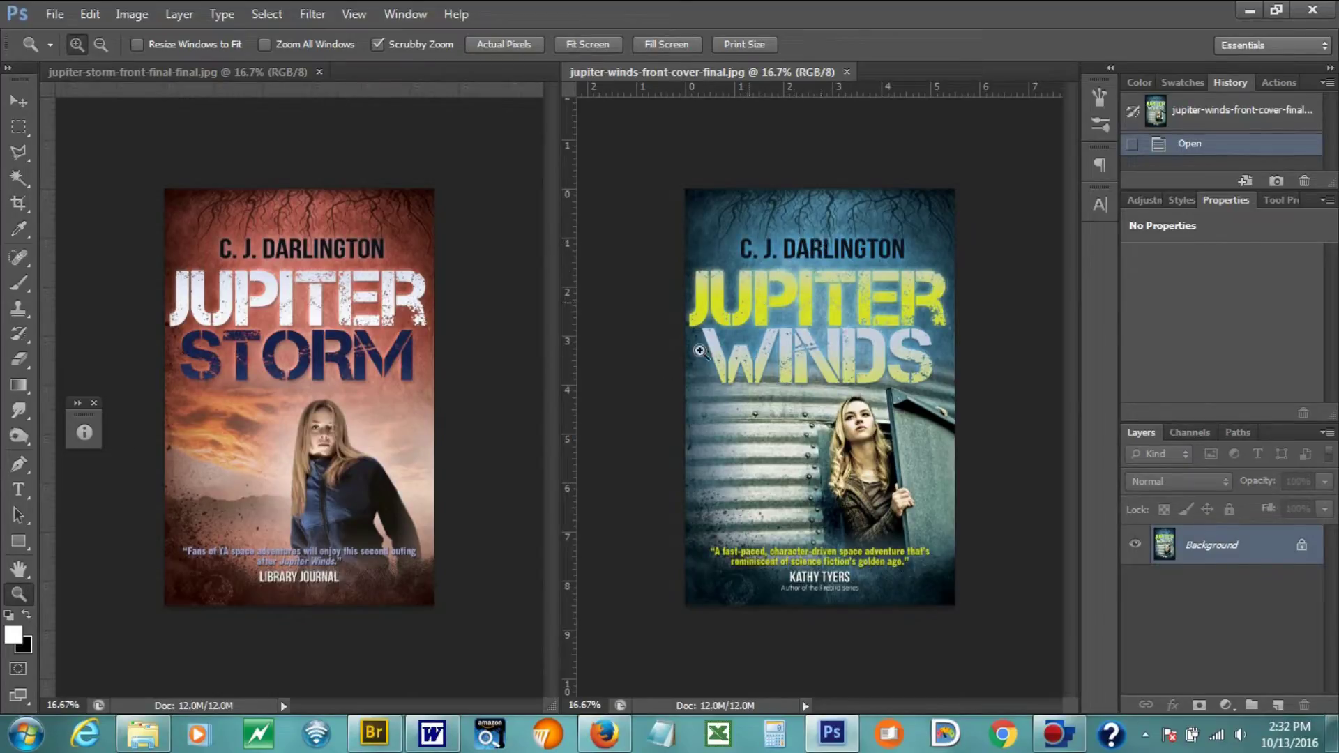
Switch to Bridge, select "jupiter winds cover 6.jpg" and enlarge the thumbnails until one image fills each row.
left_click(390, 734)
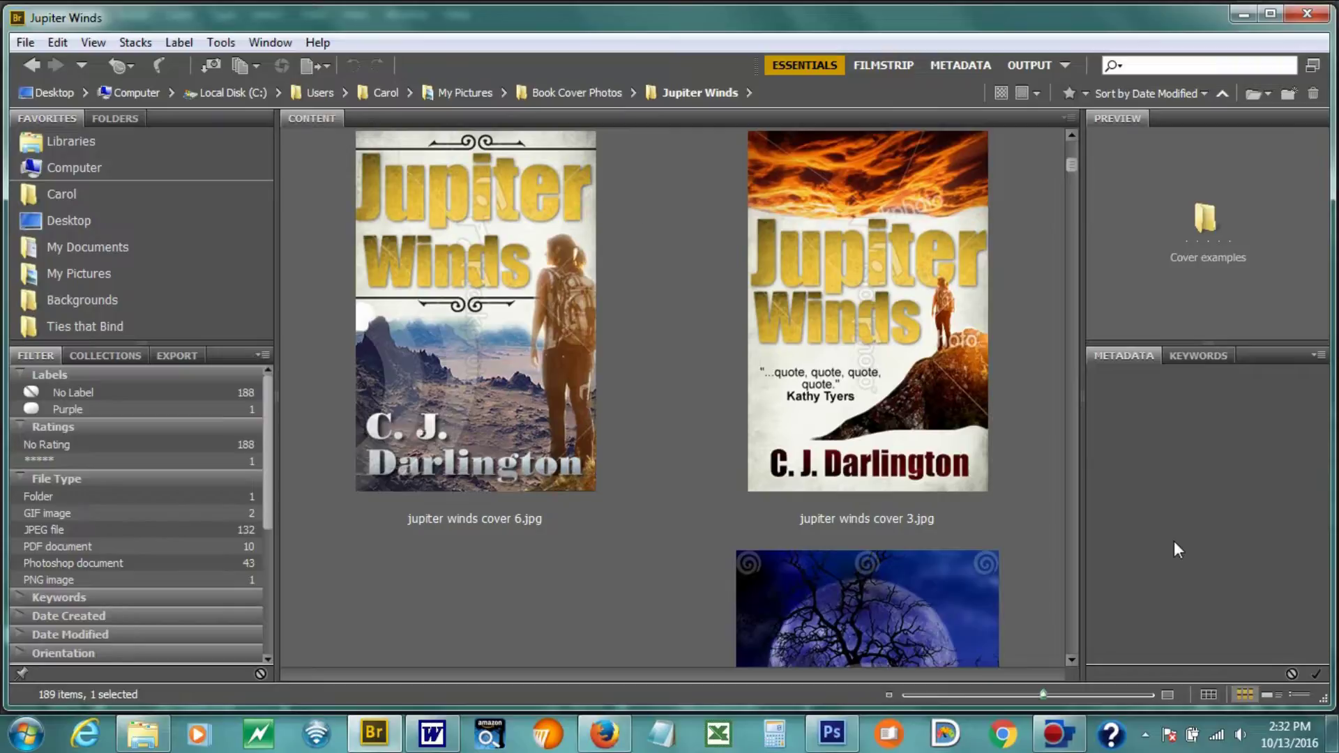
left_click(473, 313)
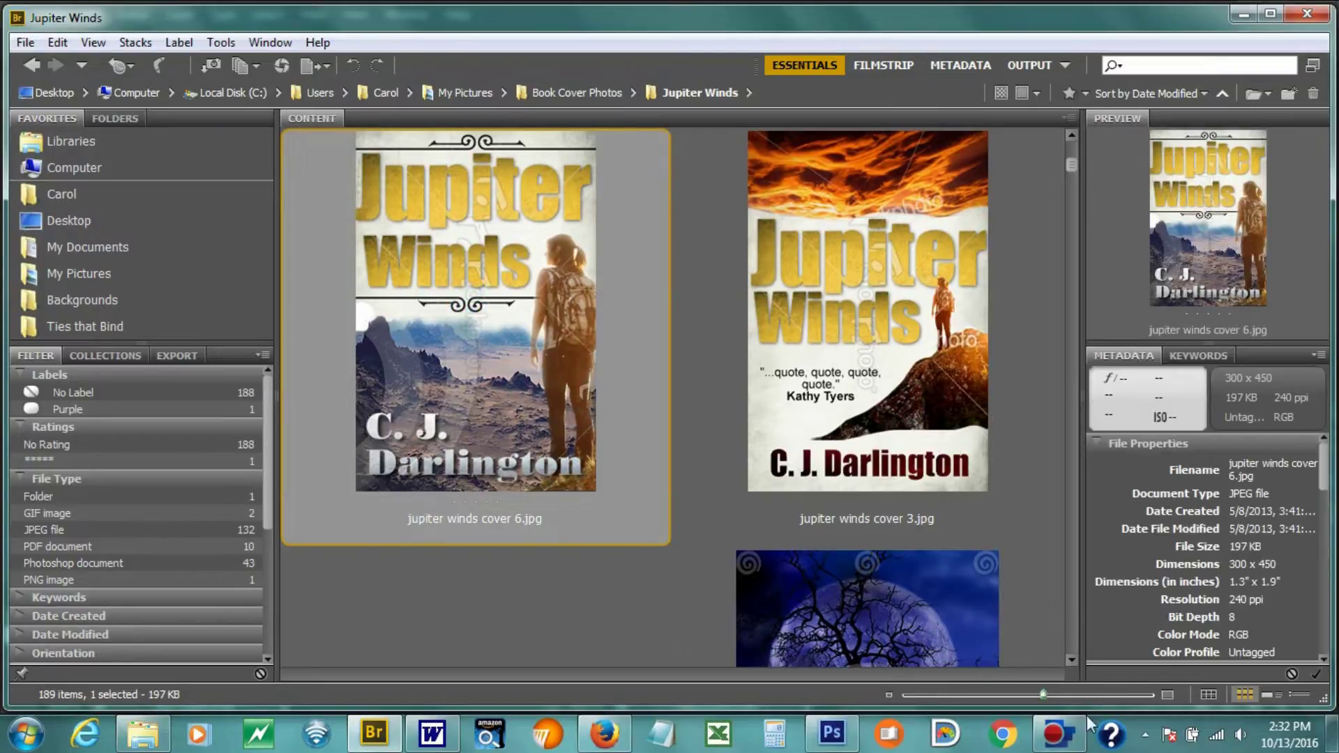
left_click_drag(1045, 695, 1079, 695)
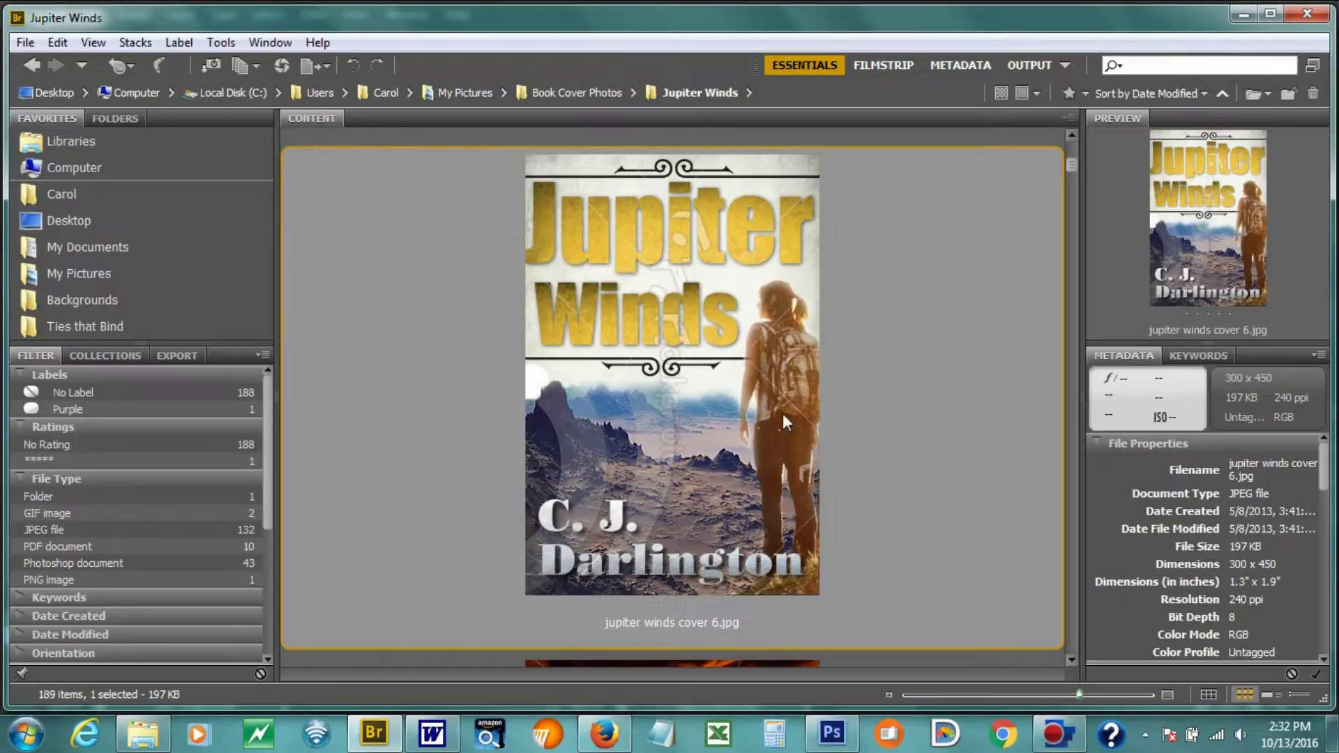
Review the "jupiter winds cover 3.jpg" mockup and the stock photos after it, as far as the sierra wave cloud formation.
scroll(751, 325, "down", 1)
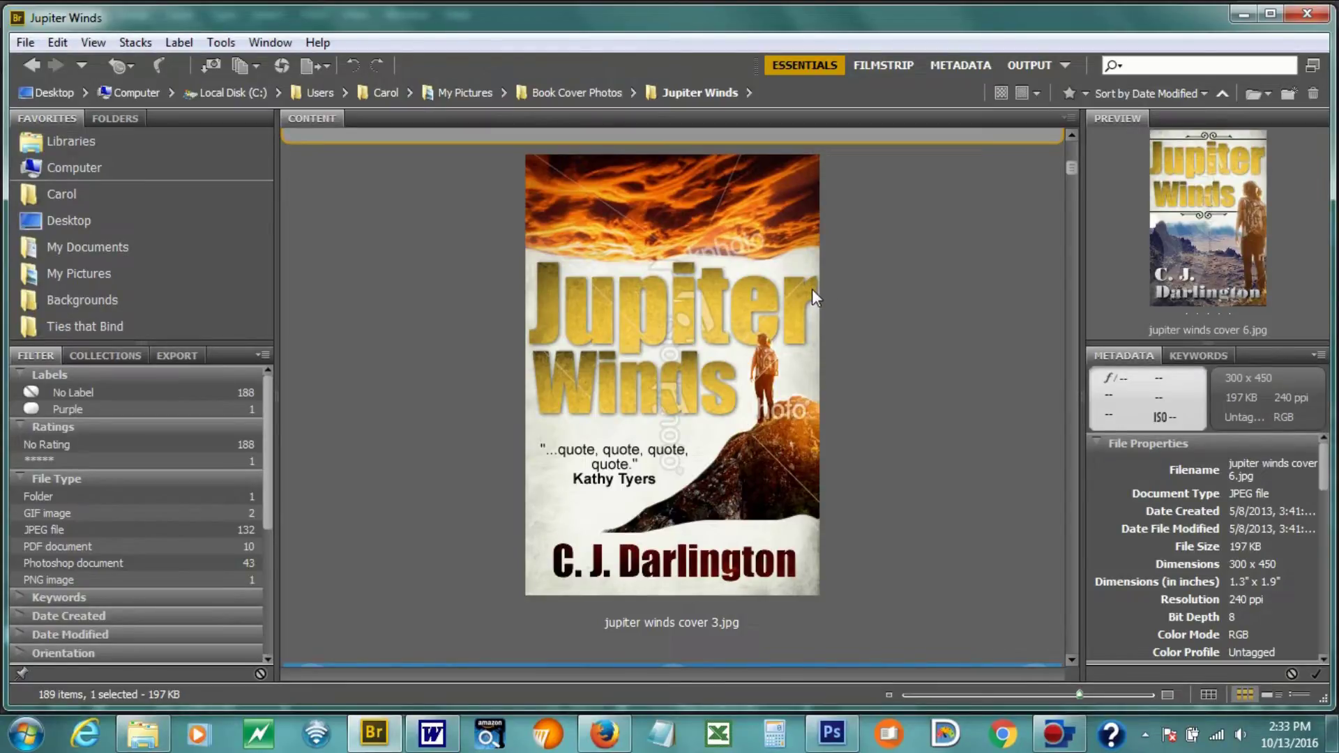
scroll(812, 289, "down", 2)
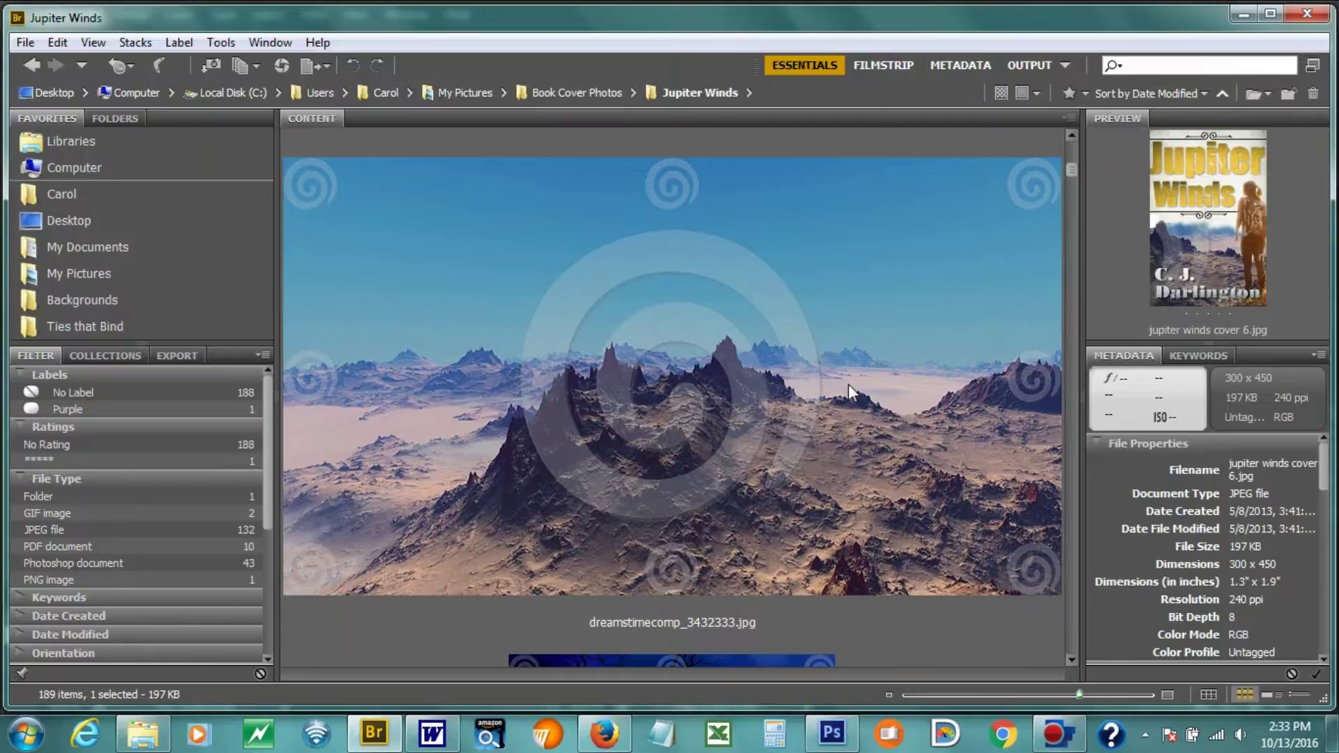
scroll(848, 389, "down", 1)
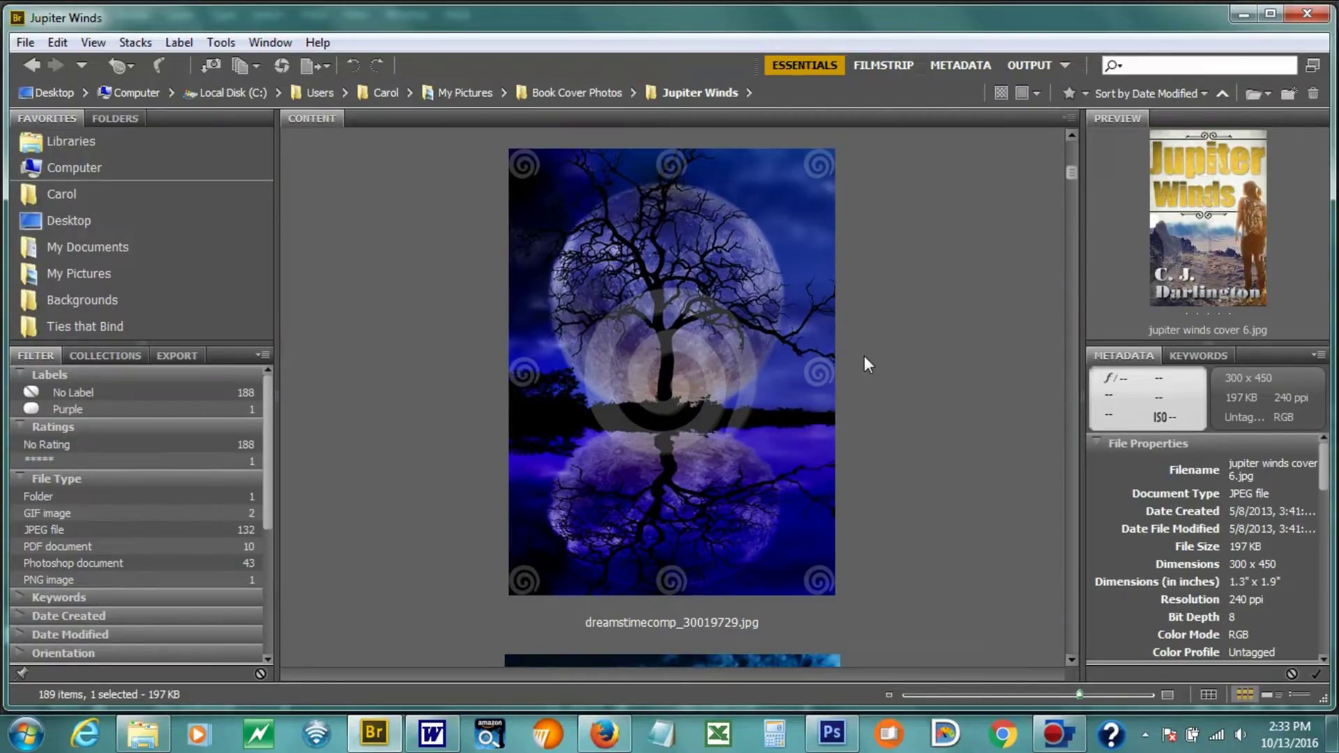
scroll(864, 356, "down", 1)
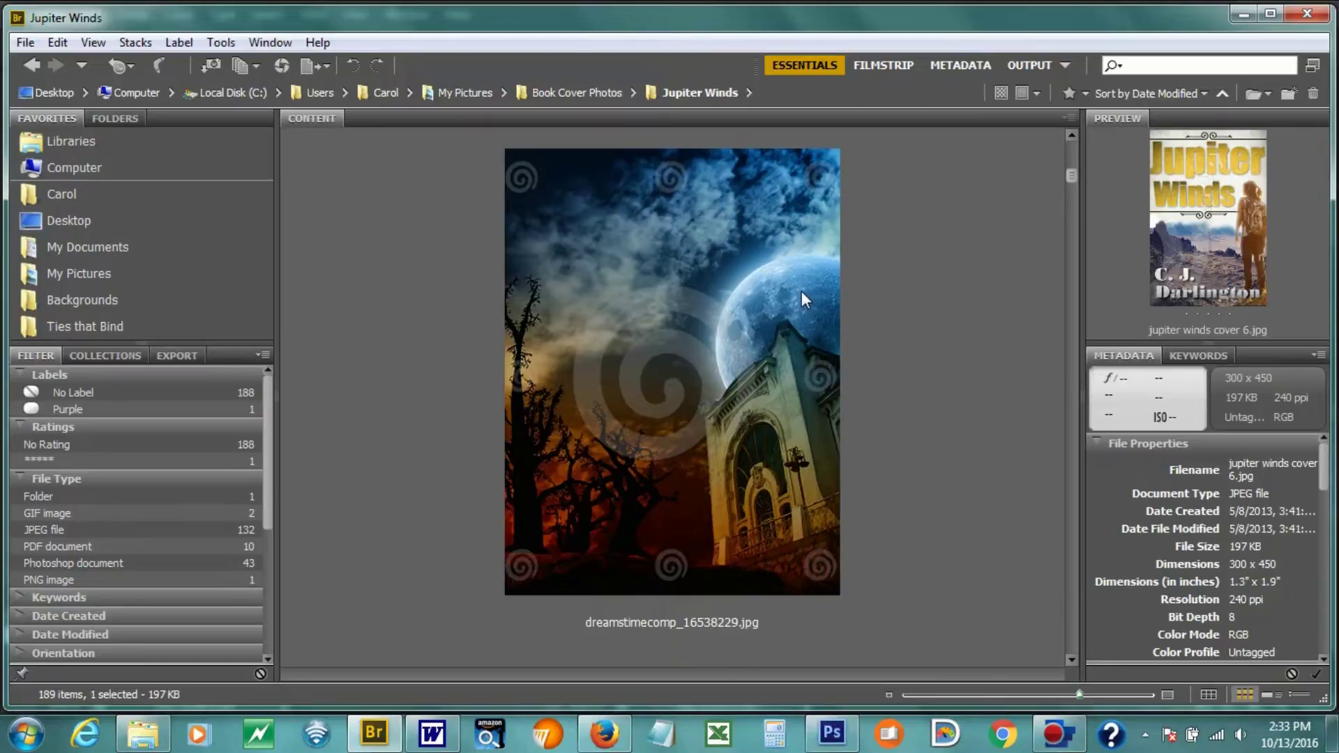
scroll(802, 298, "down", 1)
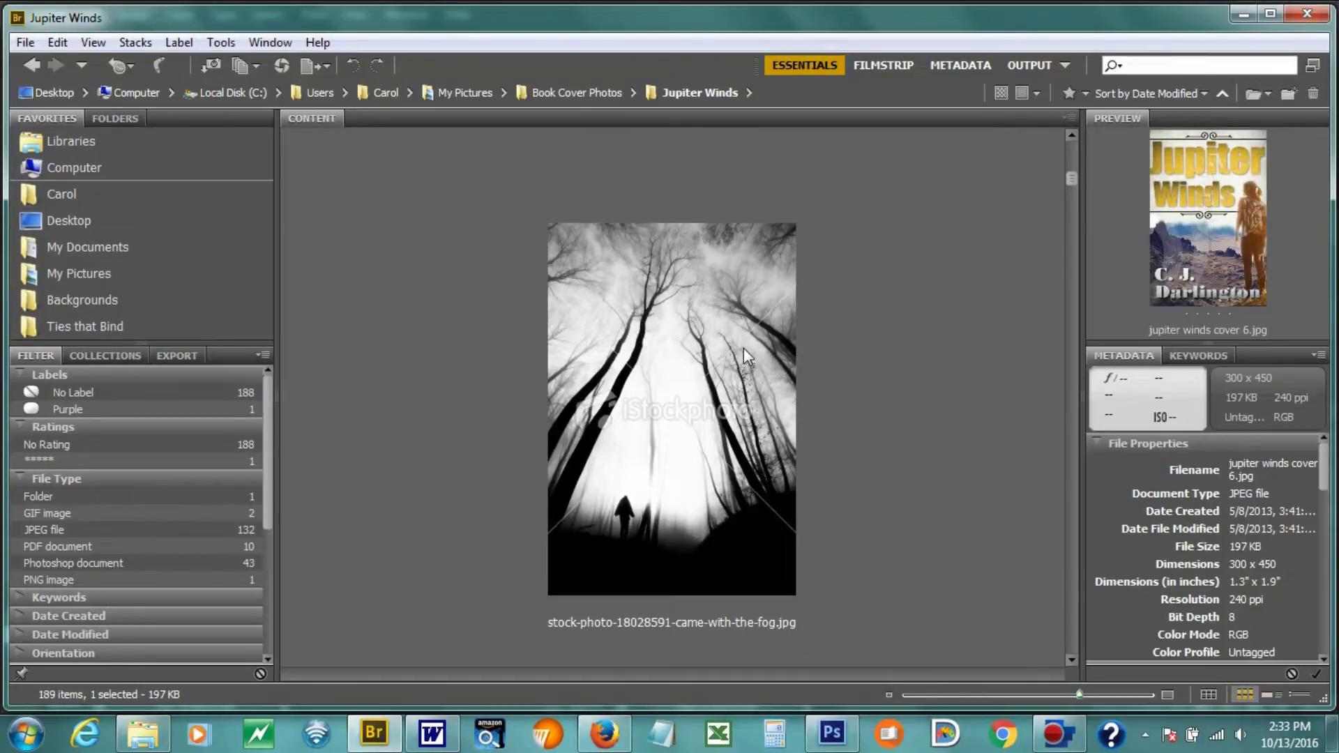
scroll(744, 347, "down", 1)
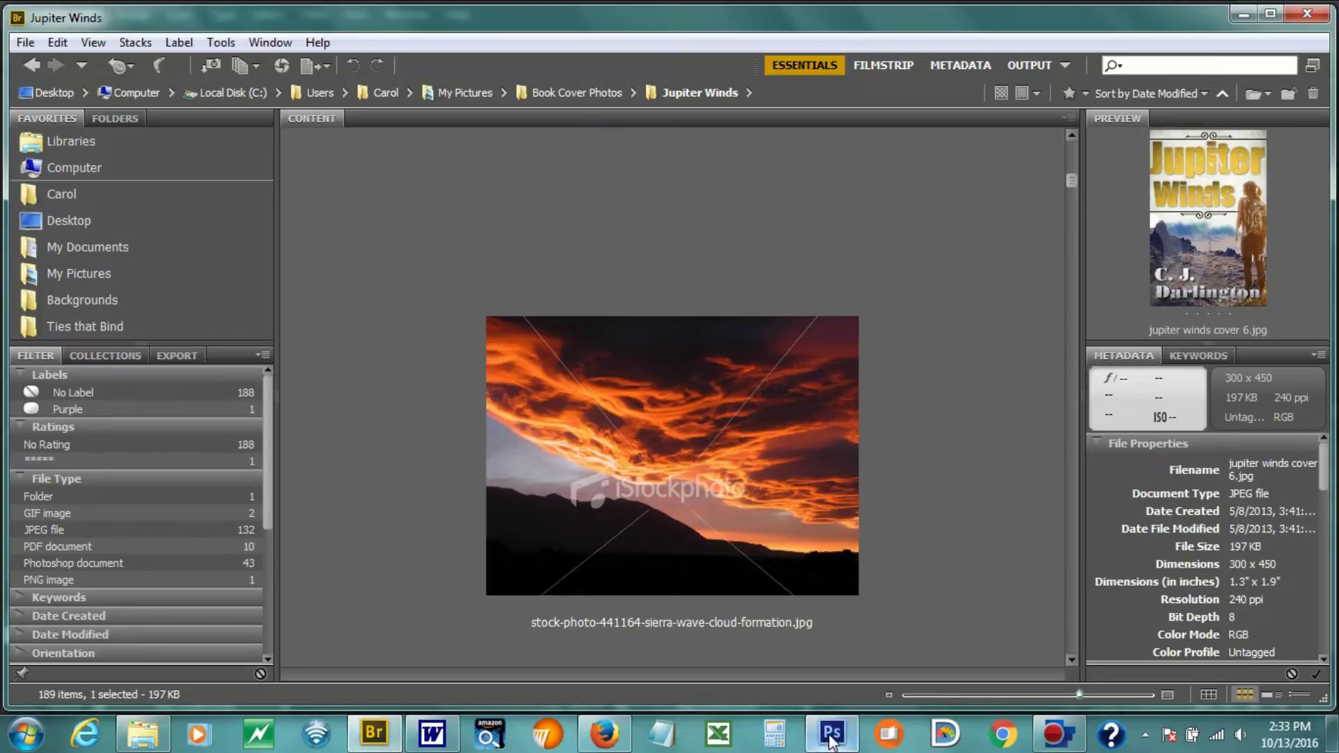
Switch to Photoshop to examine the finished Jupiter Storm and Jupiter Winds covers, and return to Bridge.
mouse_move(831, 741)
left_click(830, 634)
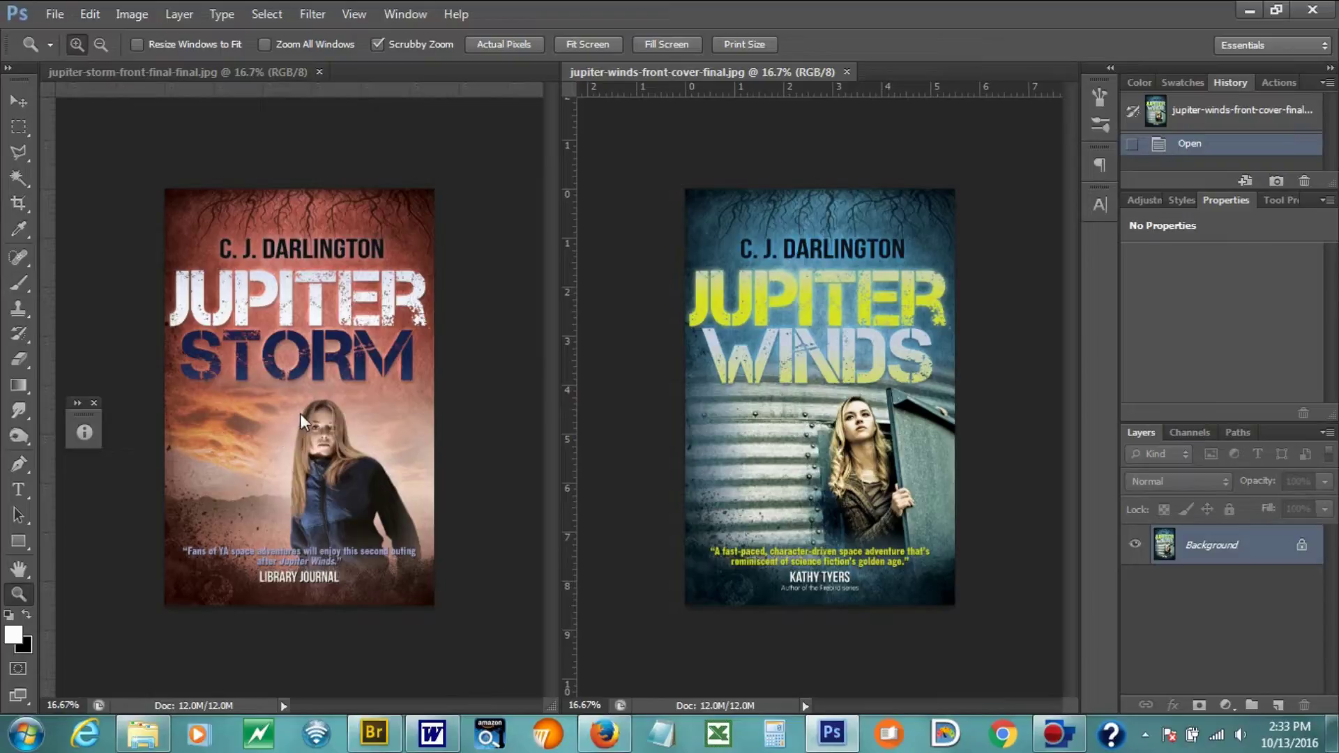
left_click(386, 741)
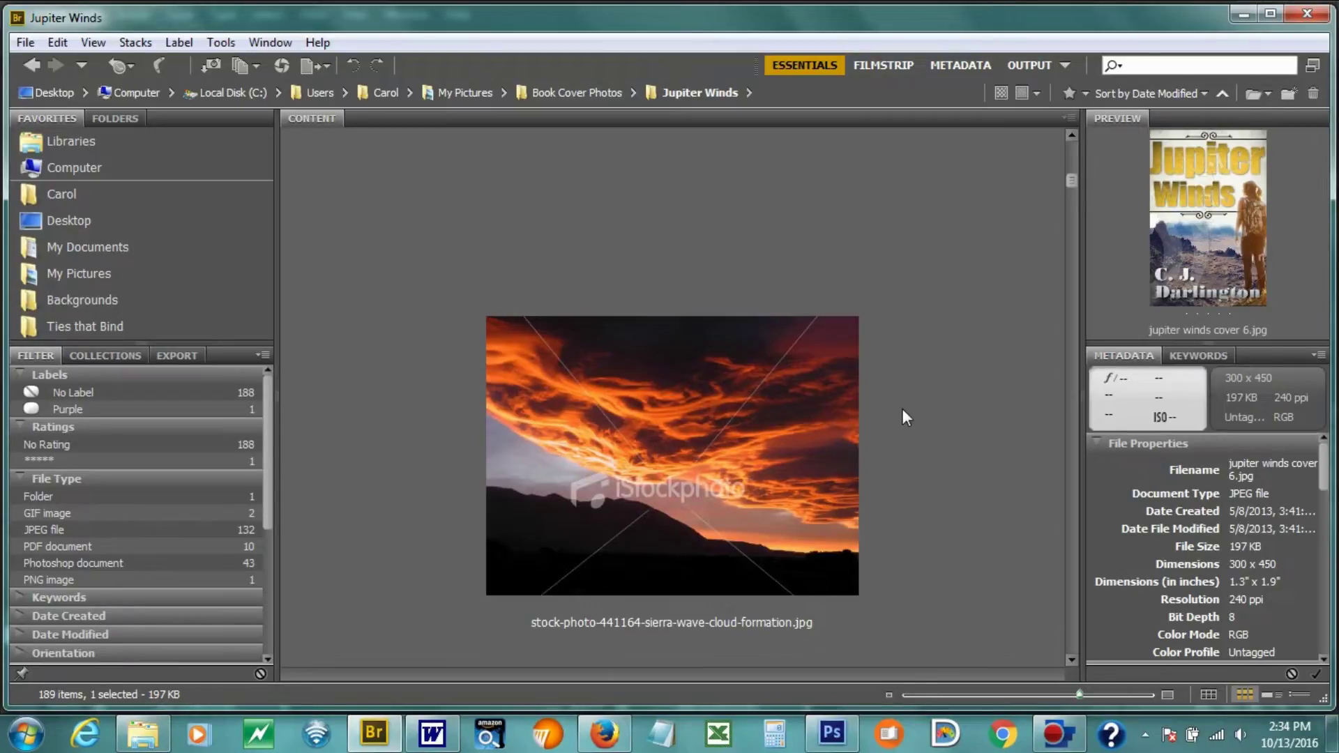
Examine the stock images from the leafless branches through the thylacine and Bengal tiger to the winter landscape.
scroll(902, 412, "down", 1)
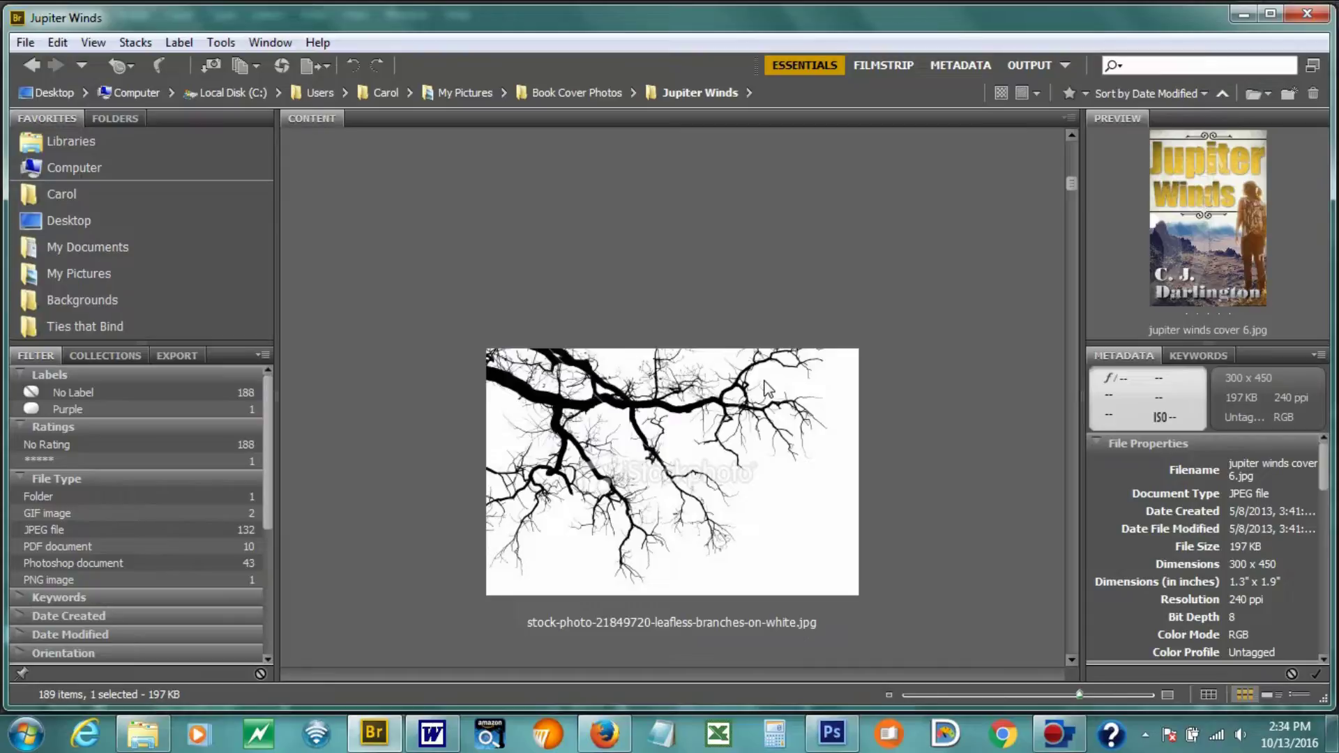
scroll(803, 376, "down", 1)
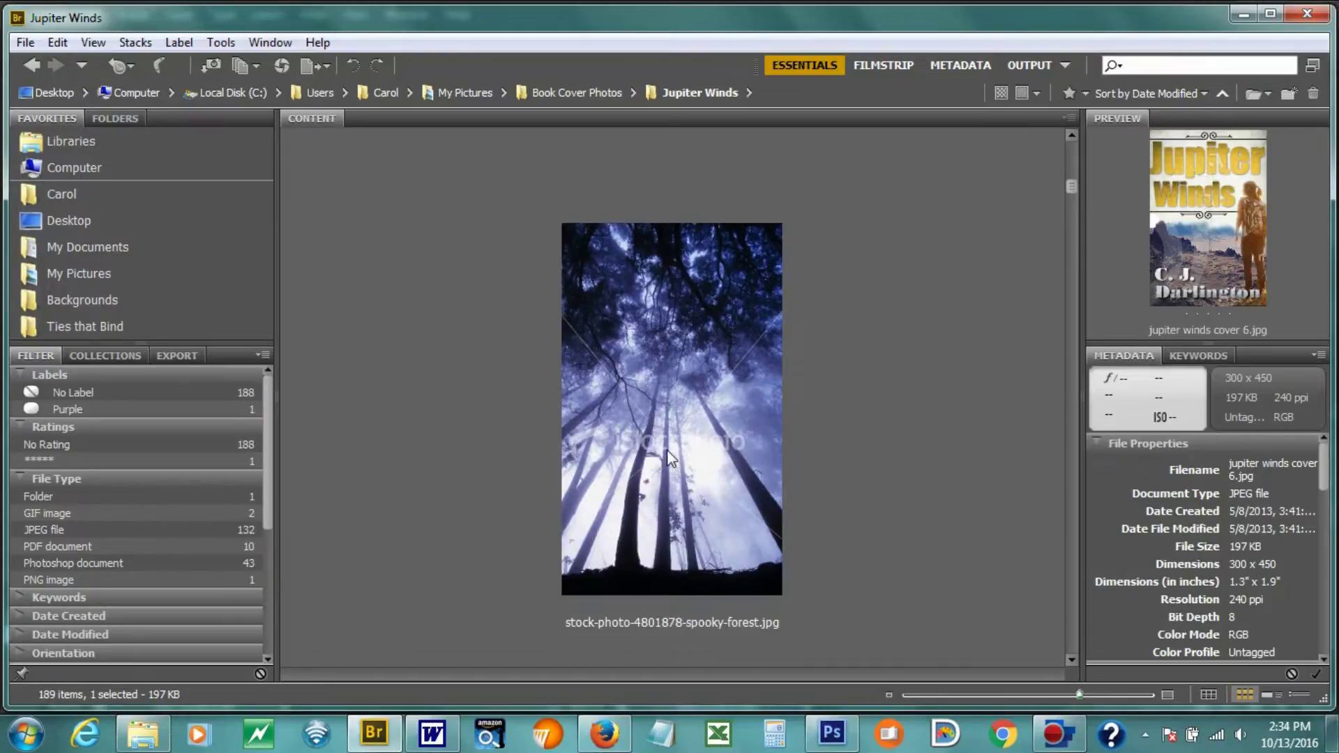
scroll(667, 449, "down", 1)
scroll(823, 421, "down", 1)
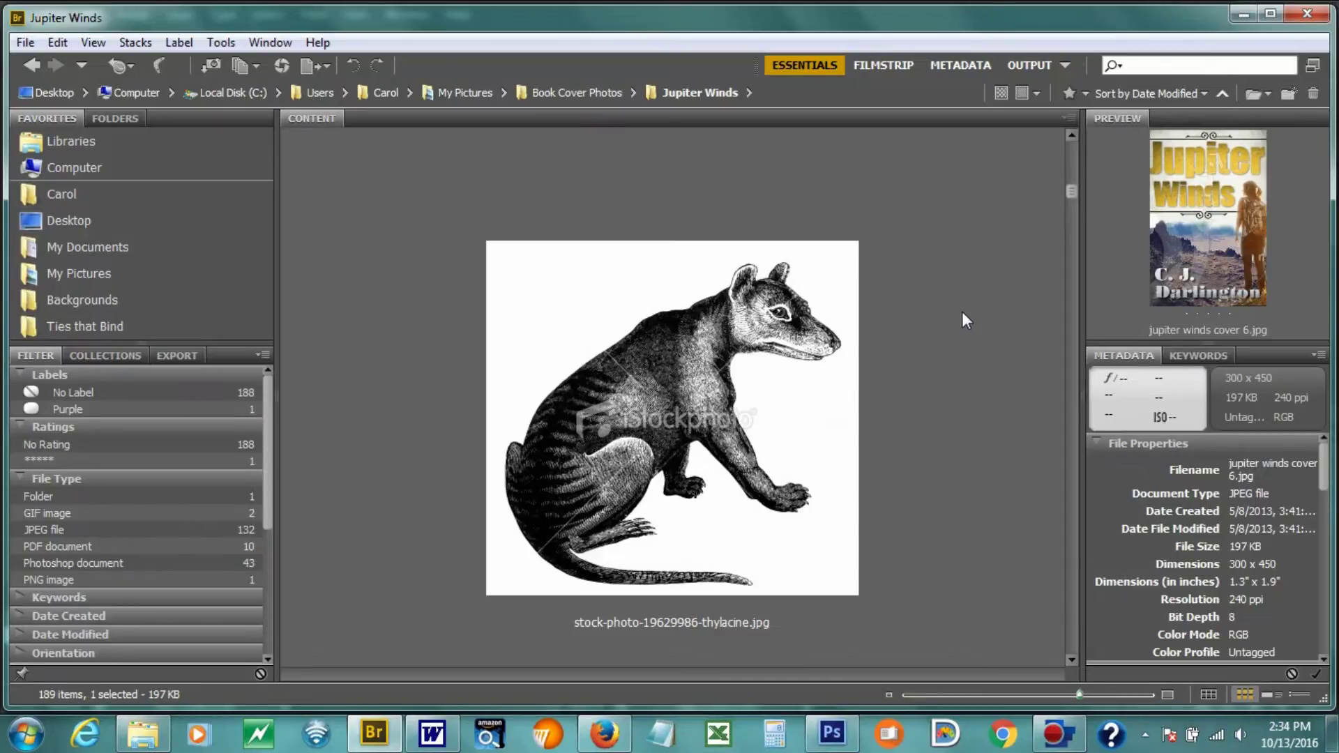
scroll(965, 311, "down", 1)
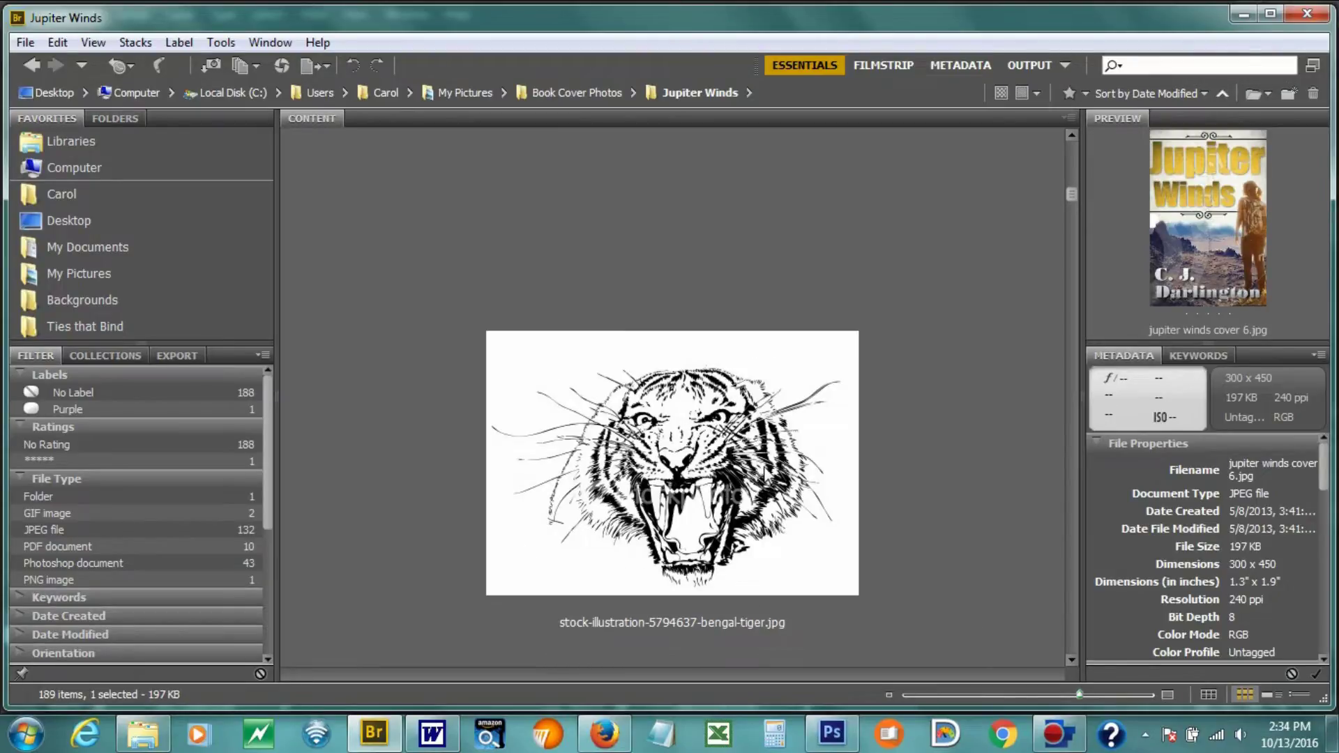
scroll(726, 337, "down", 1)
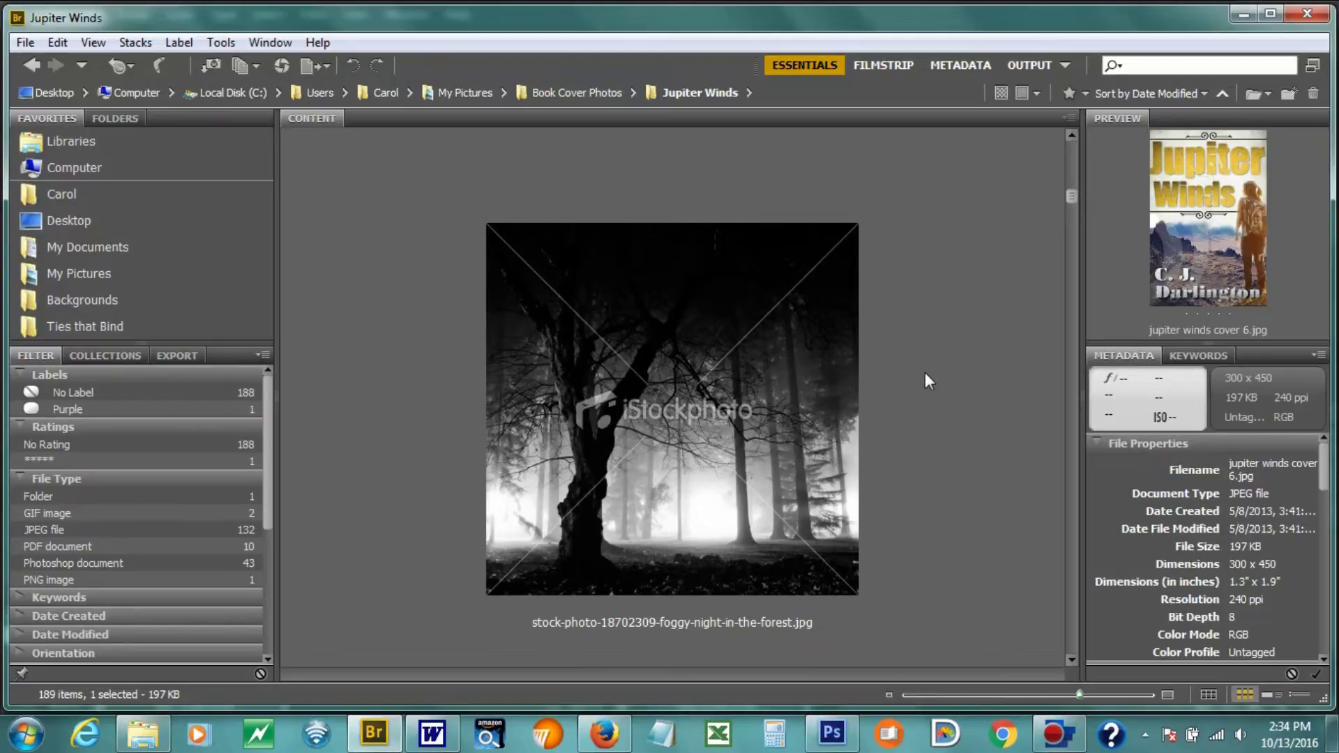
scroll(927, 374, "down", 1)
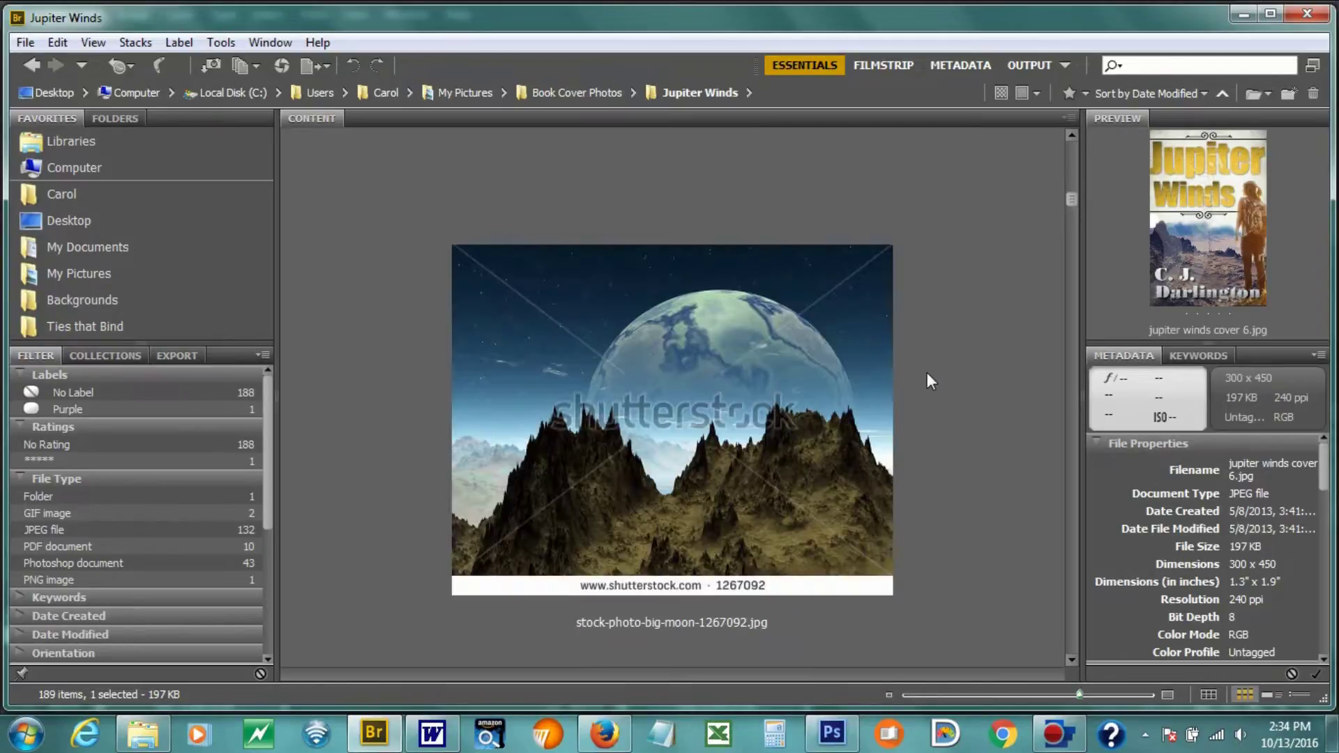
scroll(931, 377, "down", 1)
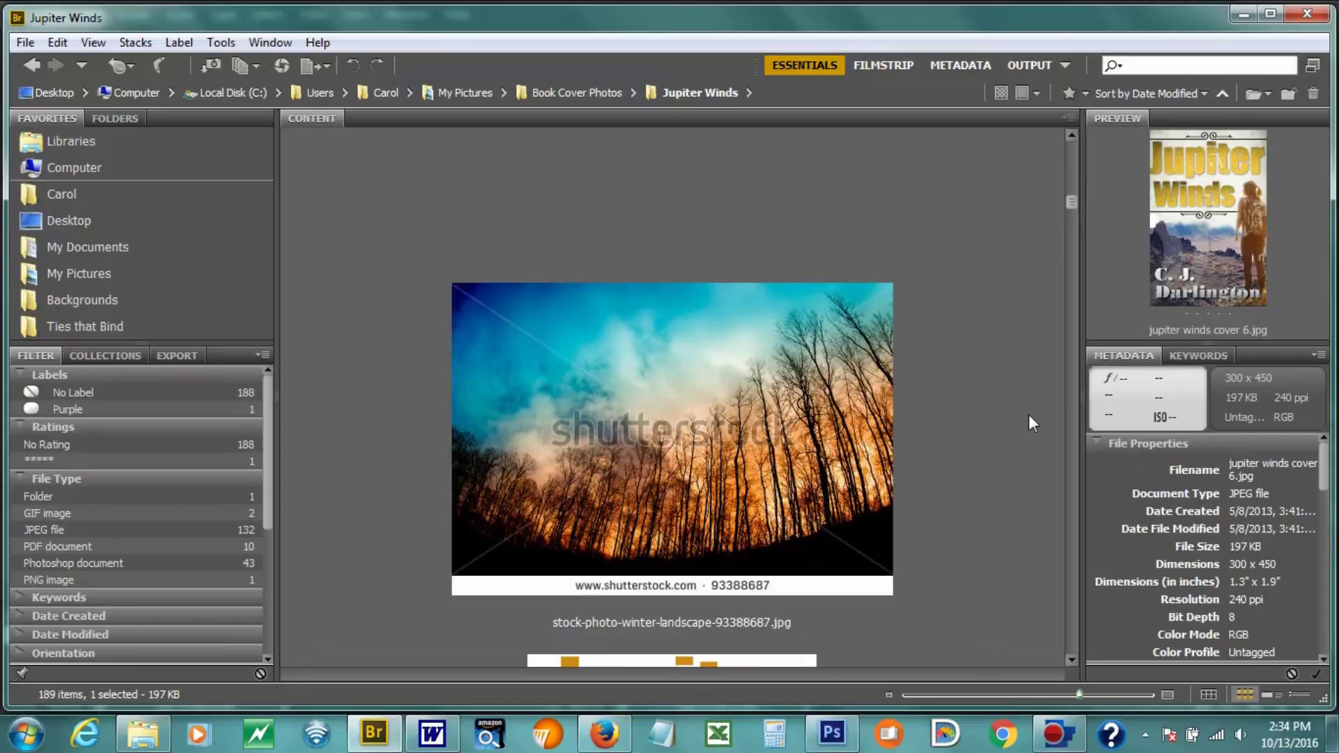
Examine the images from jupiter-winds-mockup-4.psd through the rocket, fire and grunge frame photos to jupiter-winds-mockup-5.psd.
scroll(1033, 422, "down", 1)
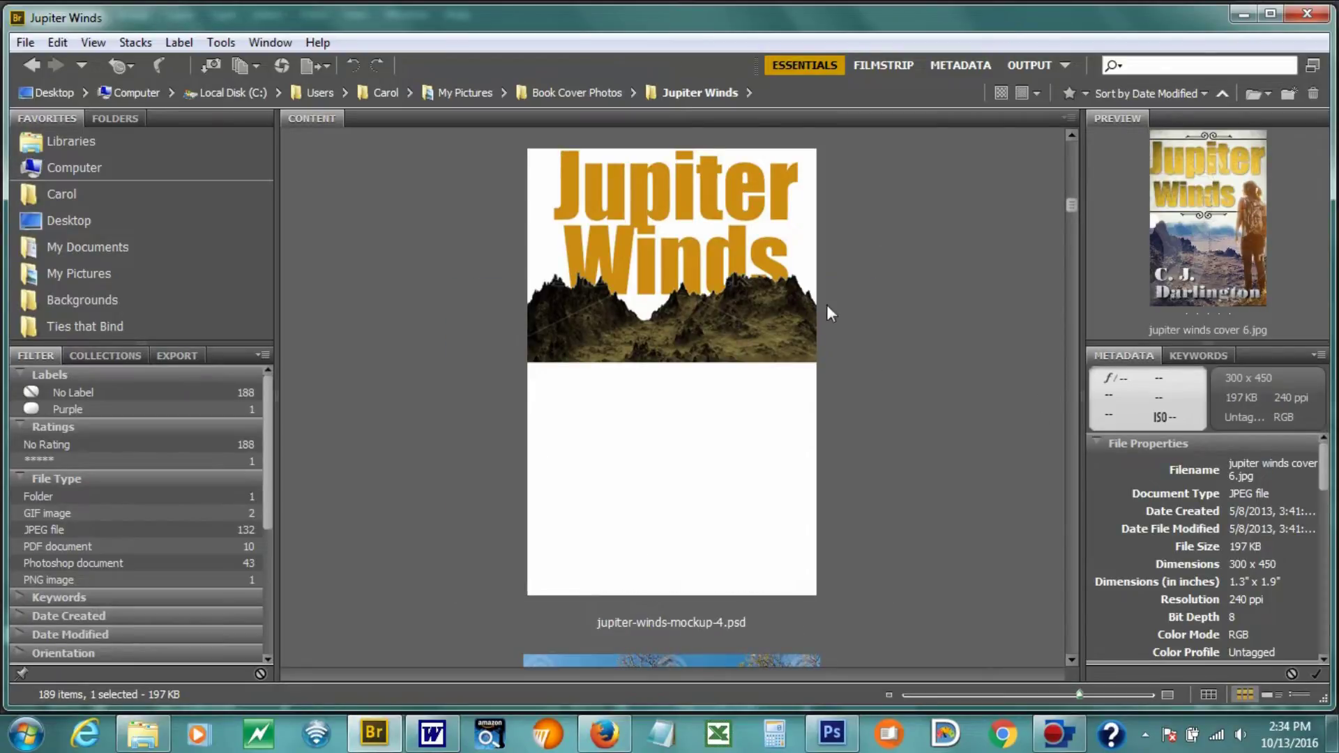
scroll(810, 330, "down", 1)
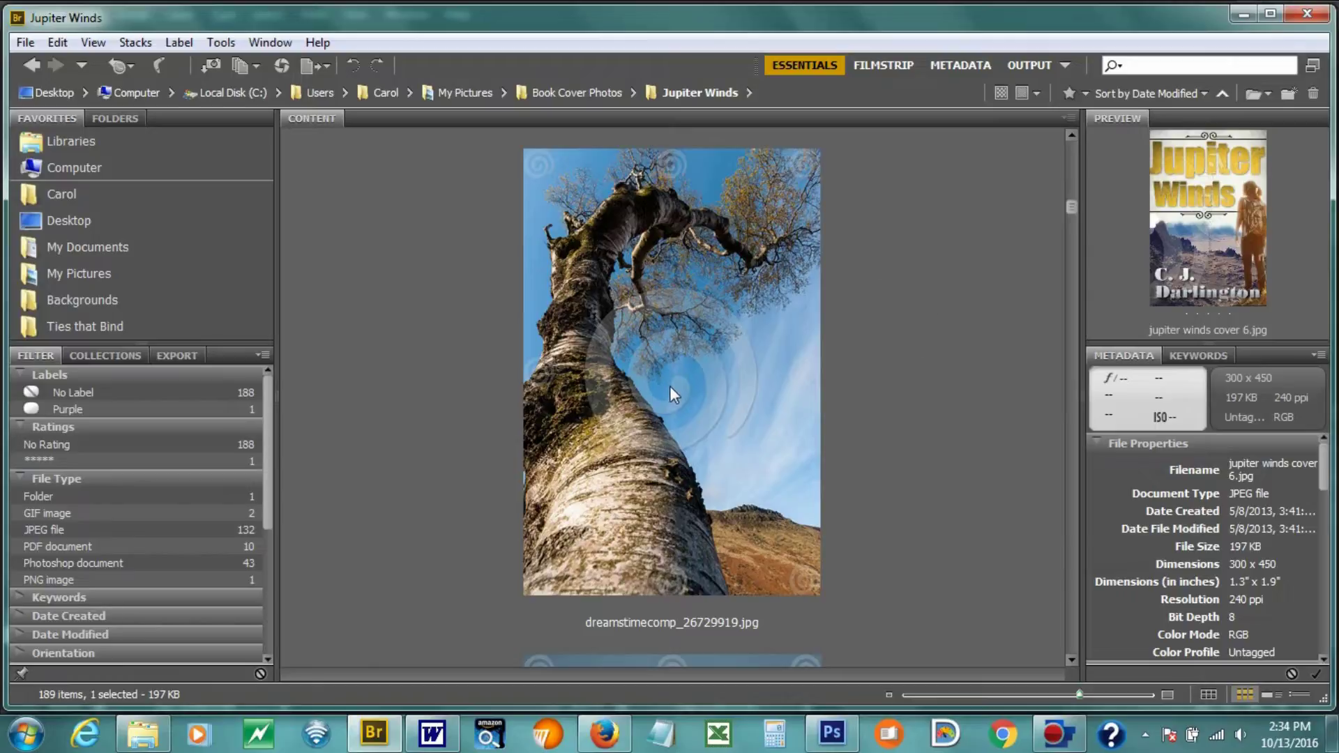
scroll(674, 387, "down", 1)
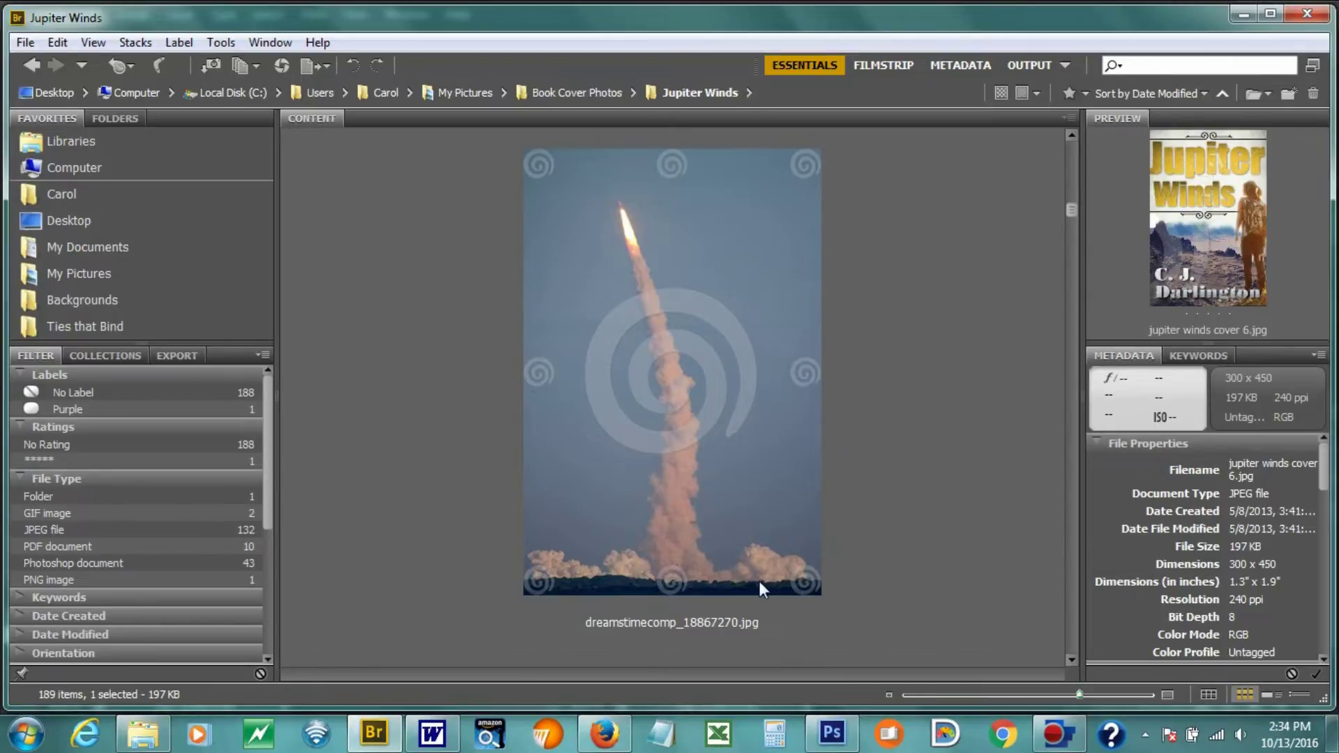
scroll(876, 582, "down", 1)
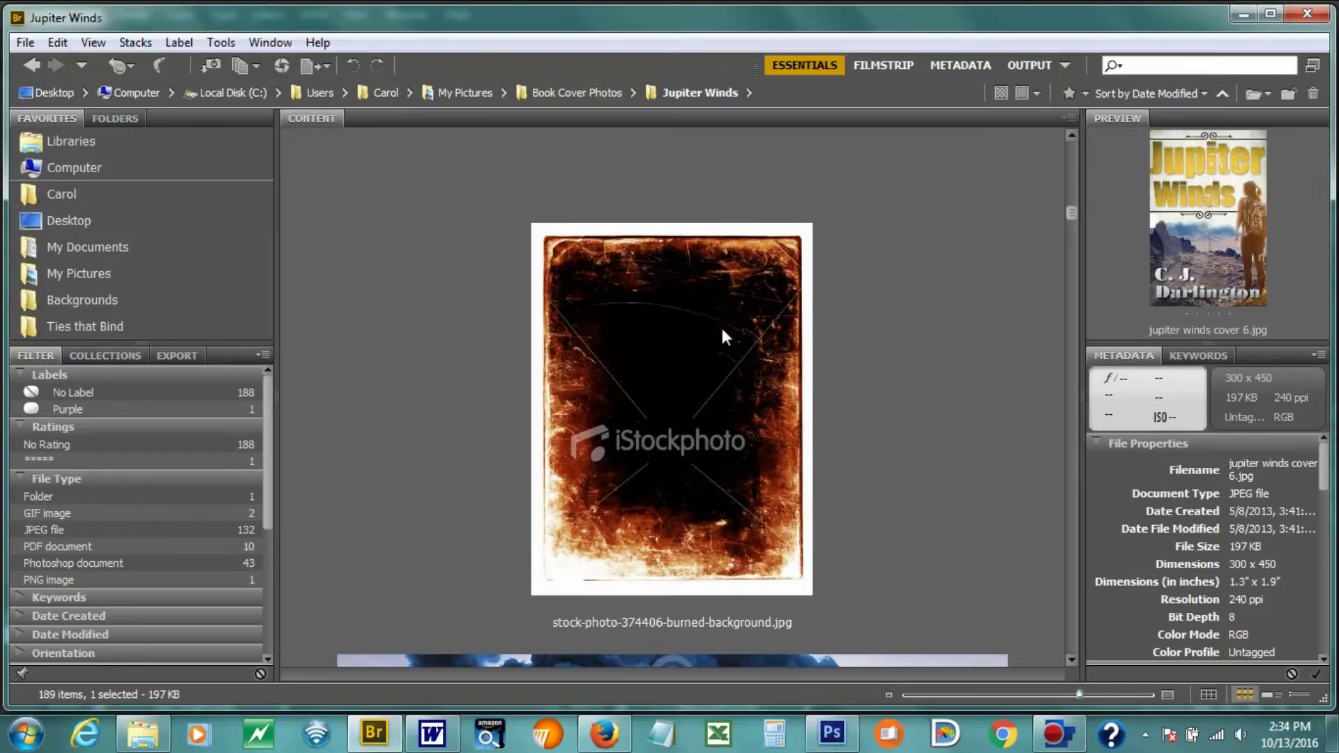
scroll(725, 338, "down", 1)
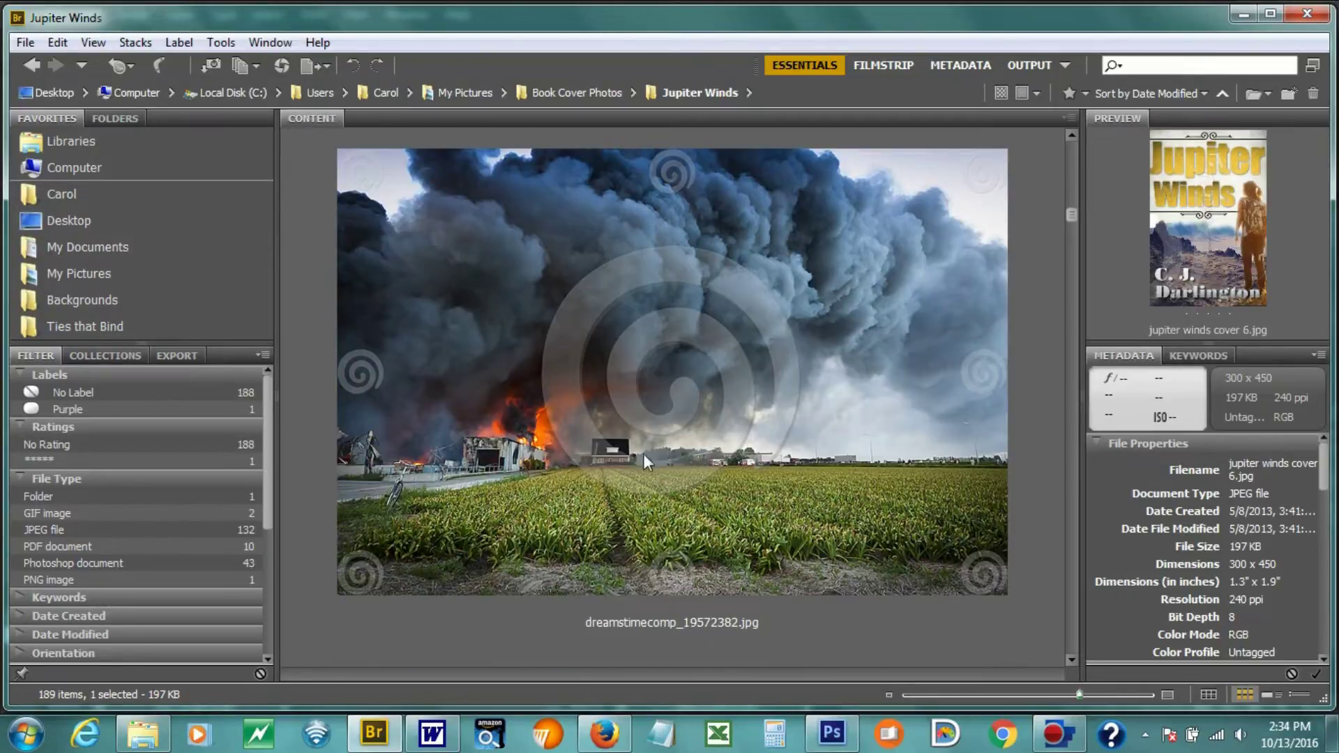
scroll(696, 449, "down", 1)
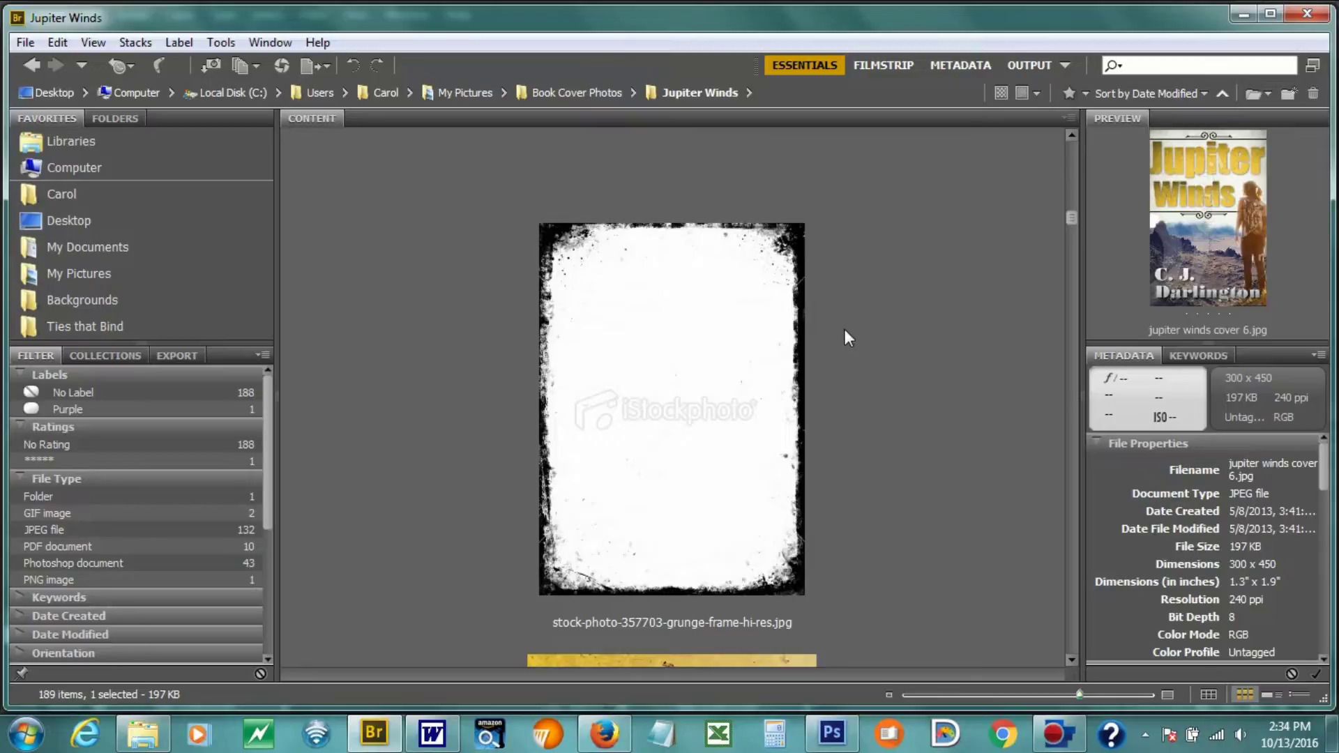
scroll(844, 329, "down", 1)
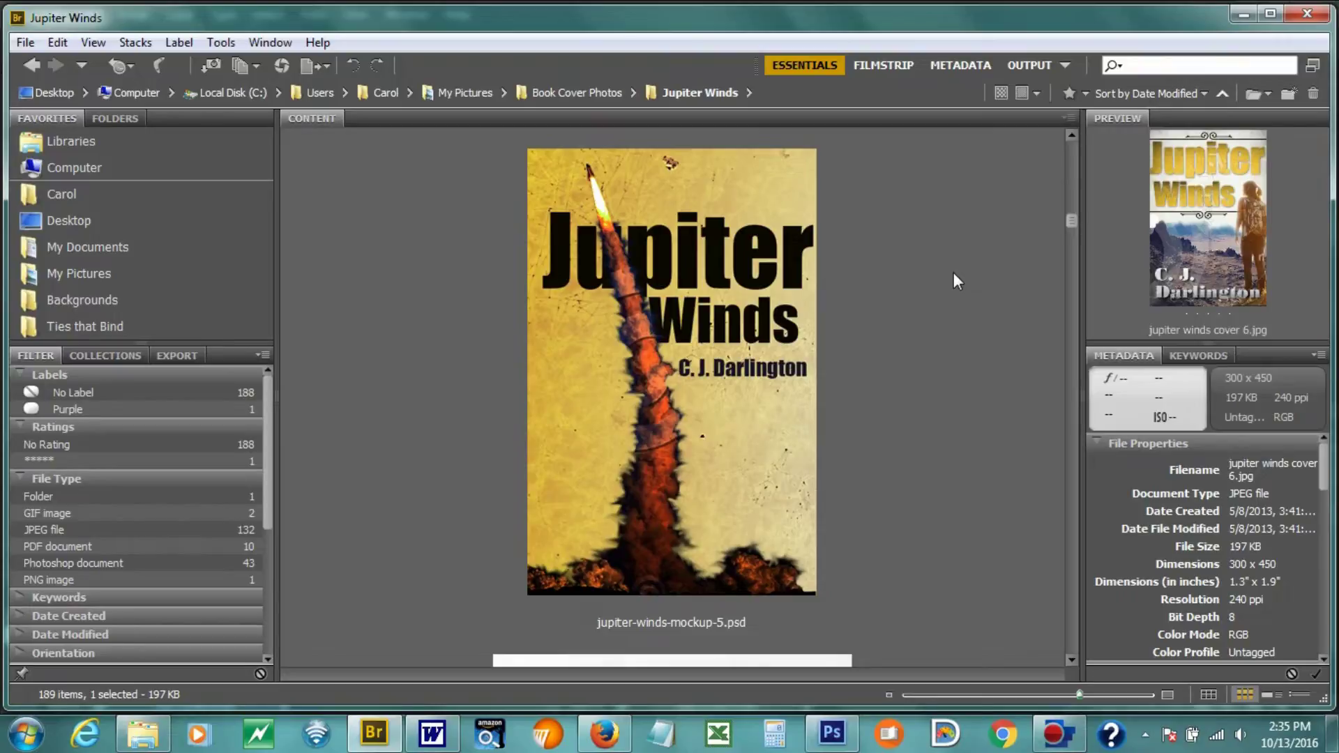
Examine the images from the twisted tree drawing through jupiter-winds-mockup-6.psd to the circular knotwork ornament.
scroll(956, 281, "down", 1)
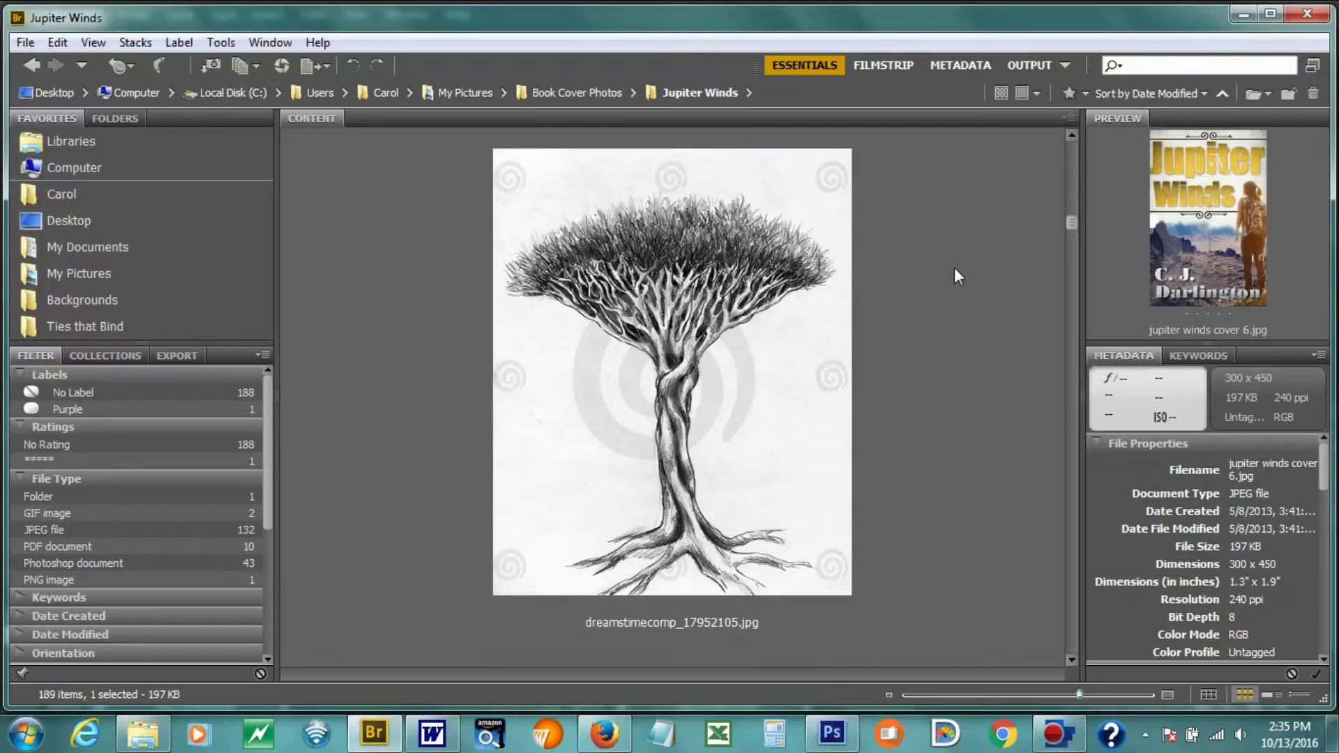
scroll(956, 276, "down", 1)
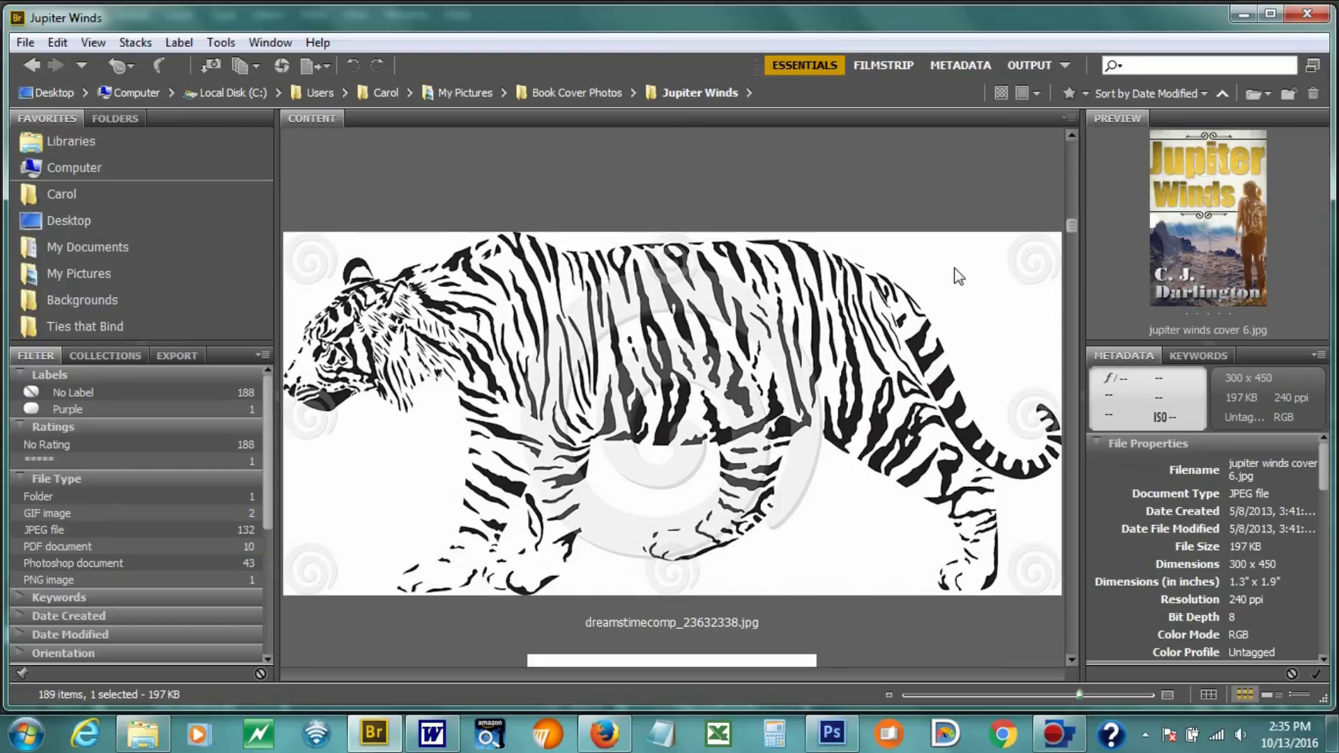
scroll(794, 208, "down", 1)
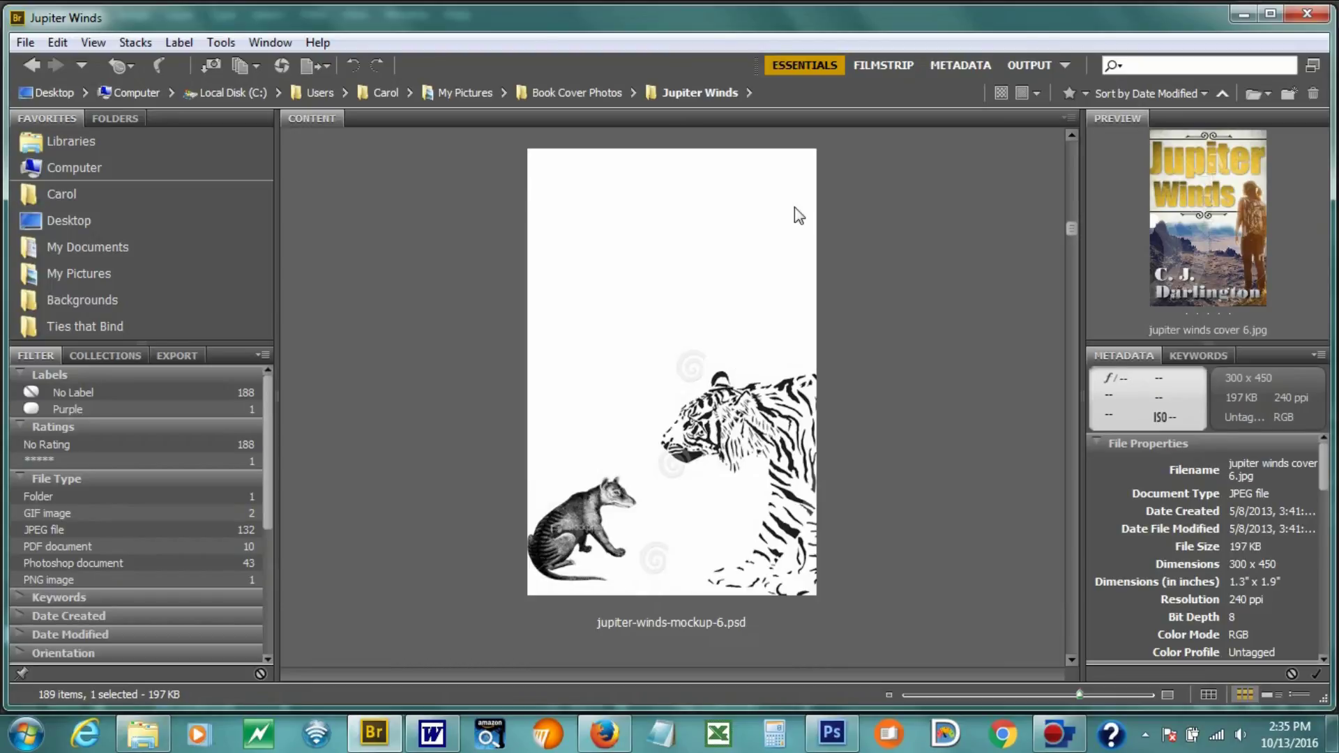
scroll(799, 215, "down", 1)
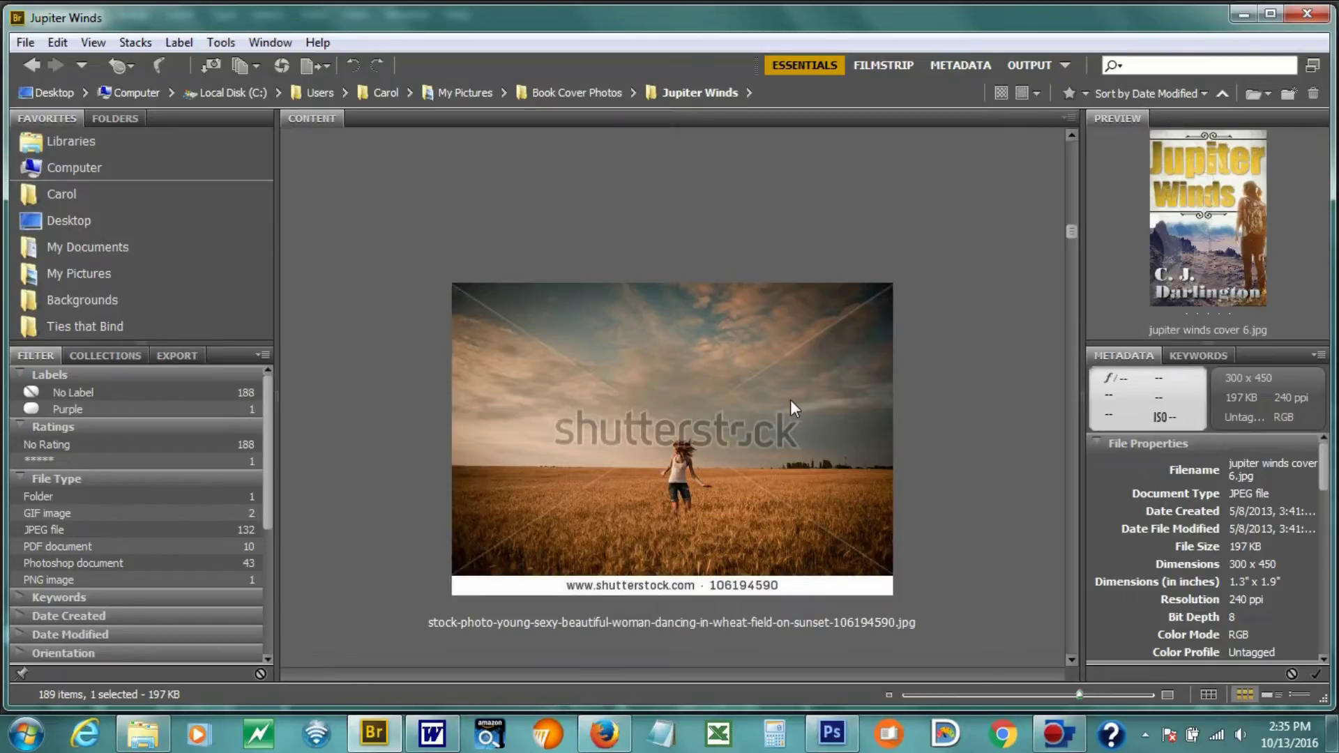
scroll(738, 409, "down", 1)
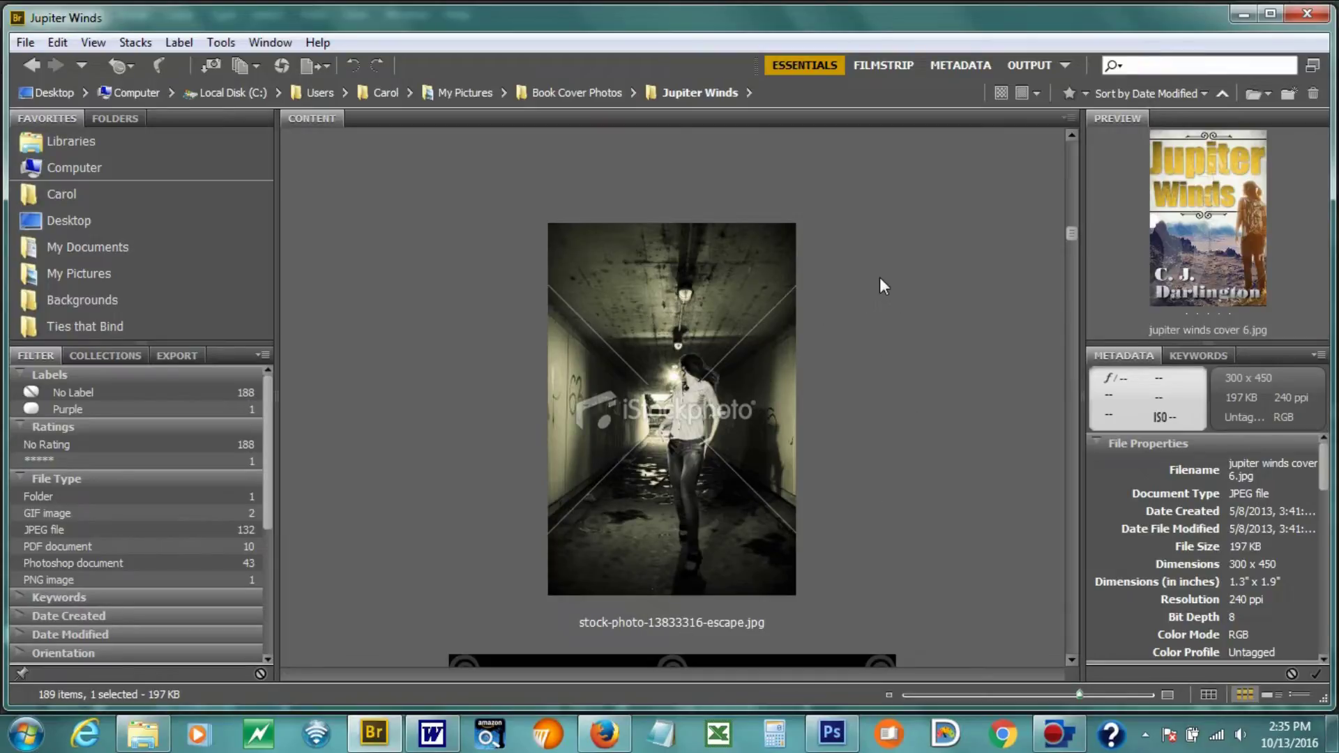
scroll(881, 278, "down", 1)
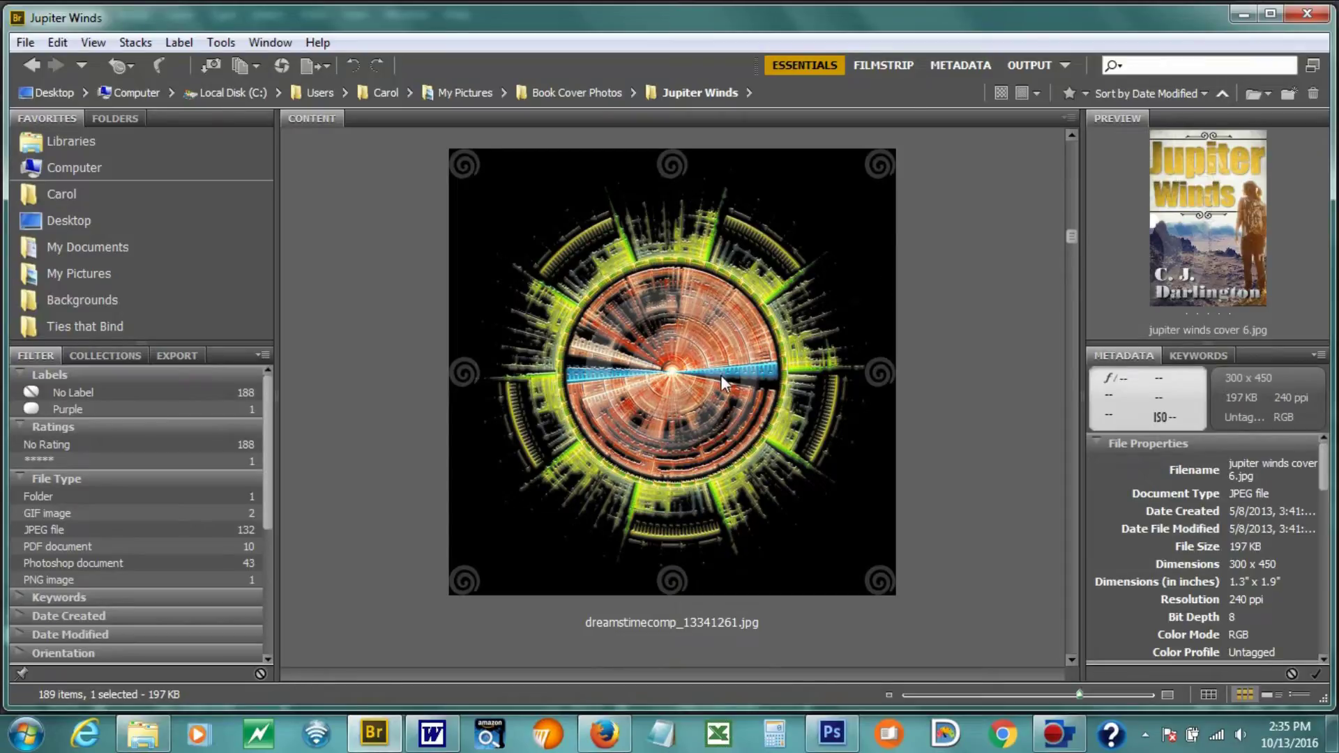
scroll(721, 375, "down", 1)
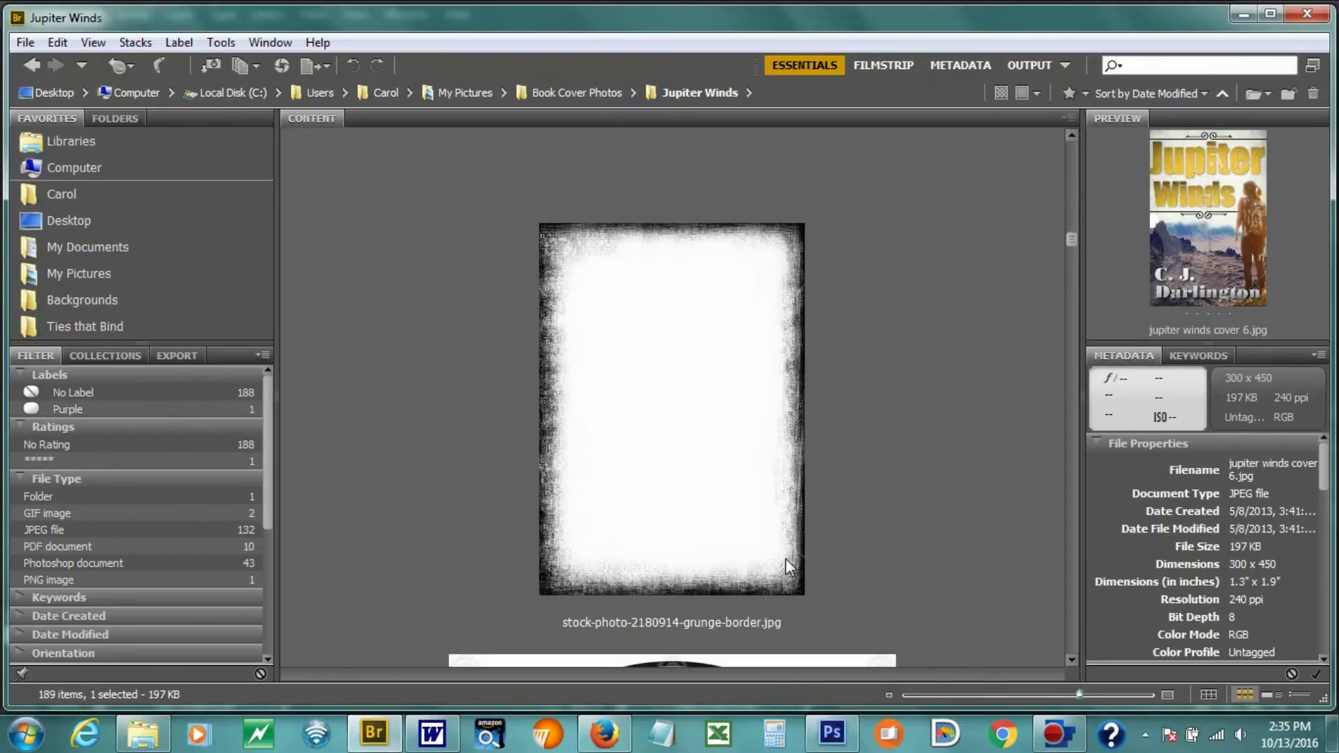
scroll(785, 559, "down", 1)
right_click(701, 547)
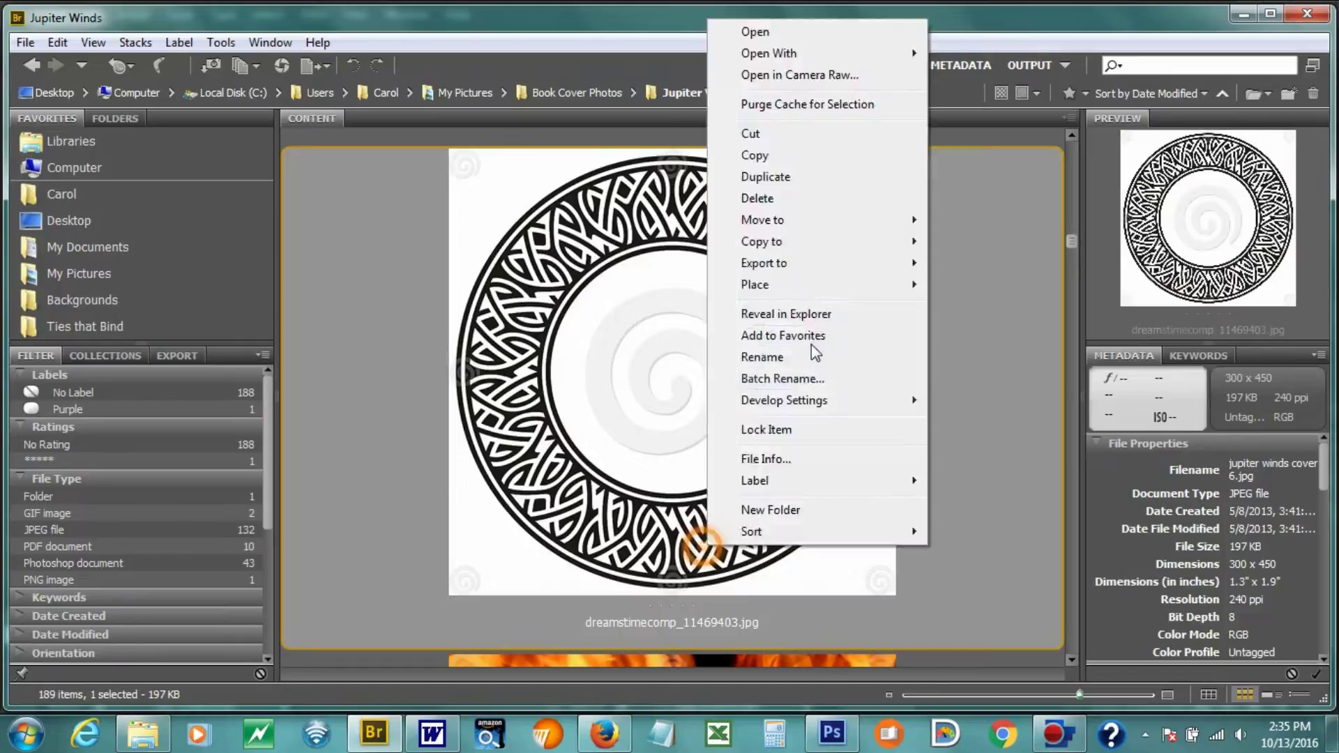
left_click(802, 379)
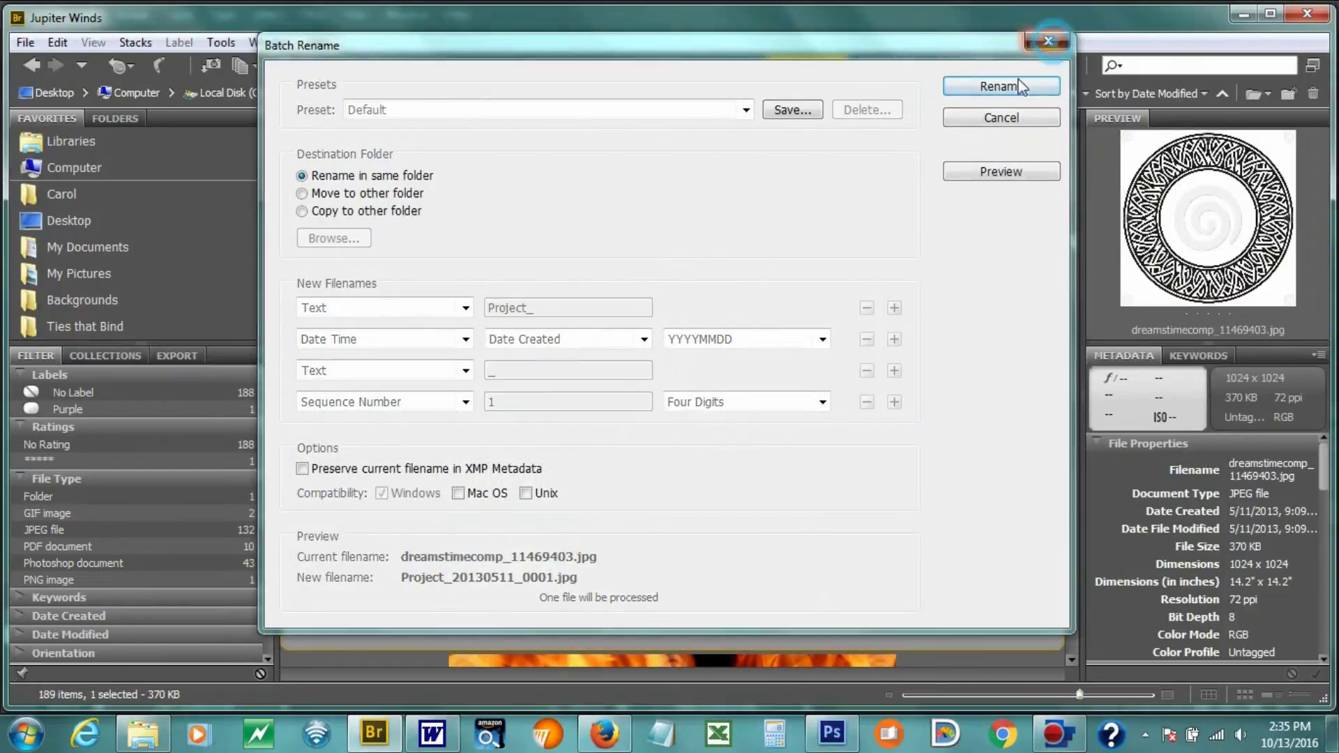
left_click(1020, 85)
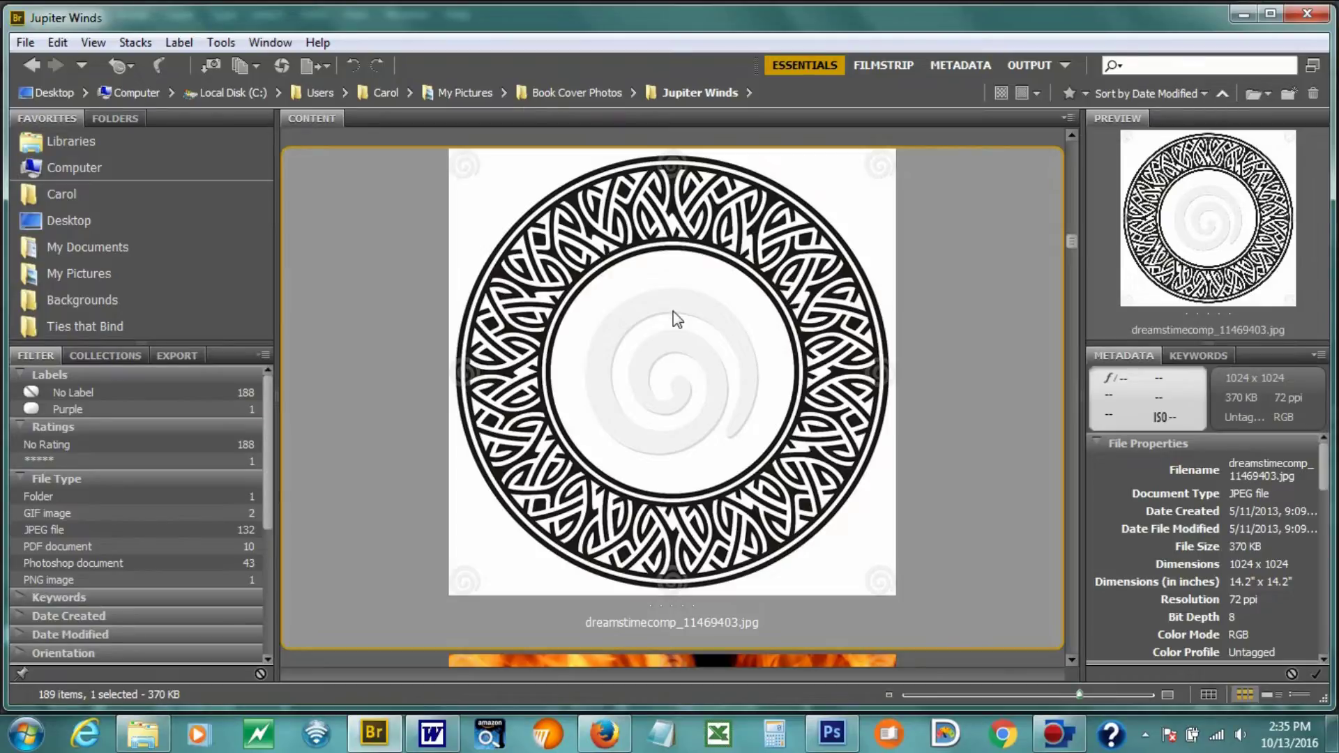
Examine the images from the flames through jupiter-winds-mockup-3.psd and jupiter-winds-mockup-7.psd to the portrait of the short-haired woman.
scroll(672, 311, "down", 2)
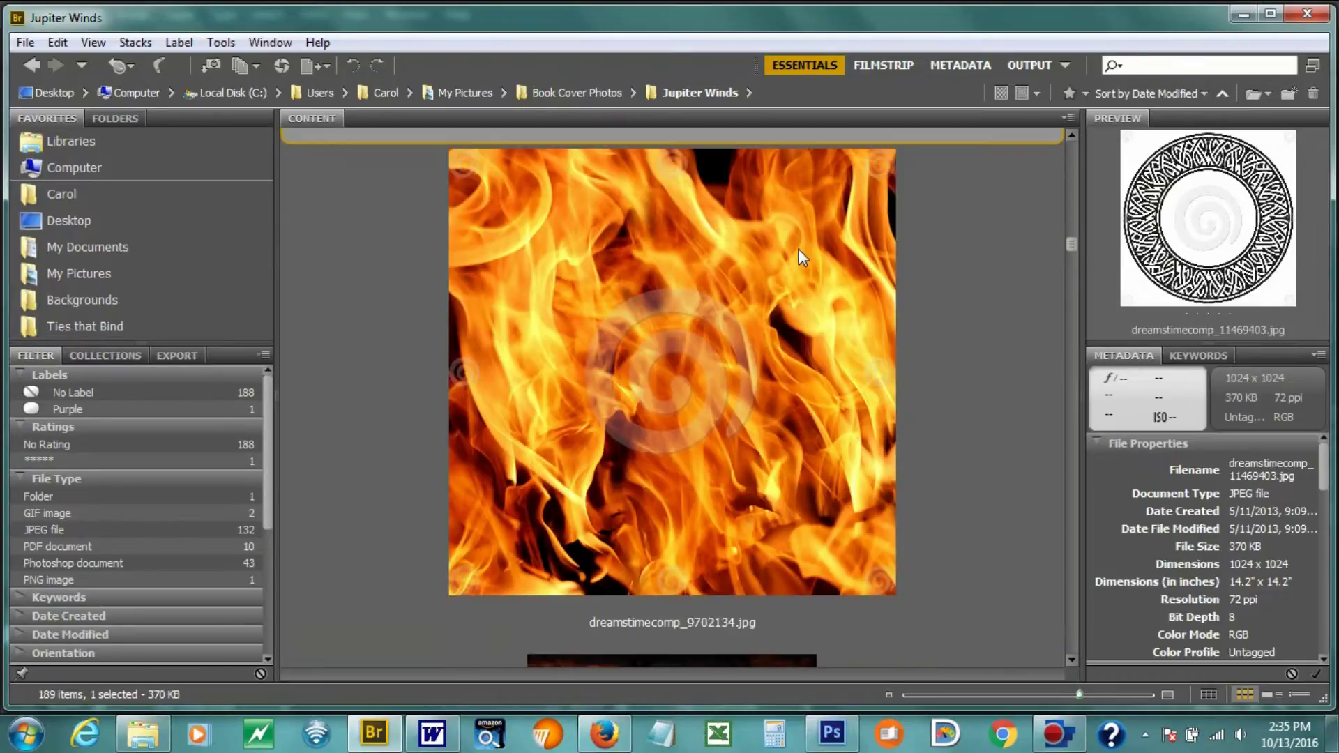
scroll(727, 343, "down", 2)
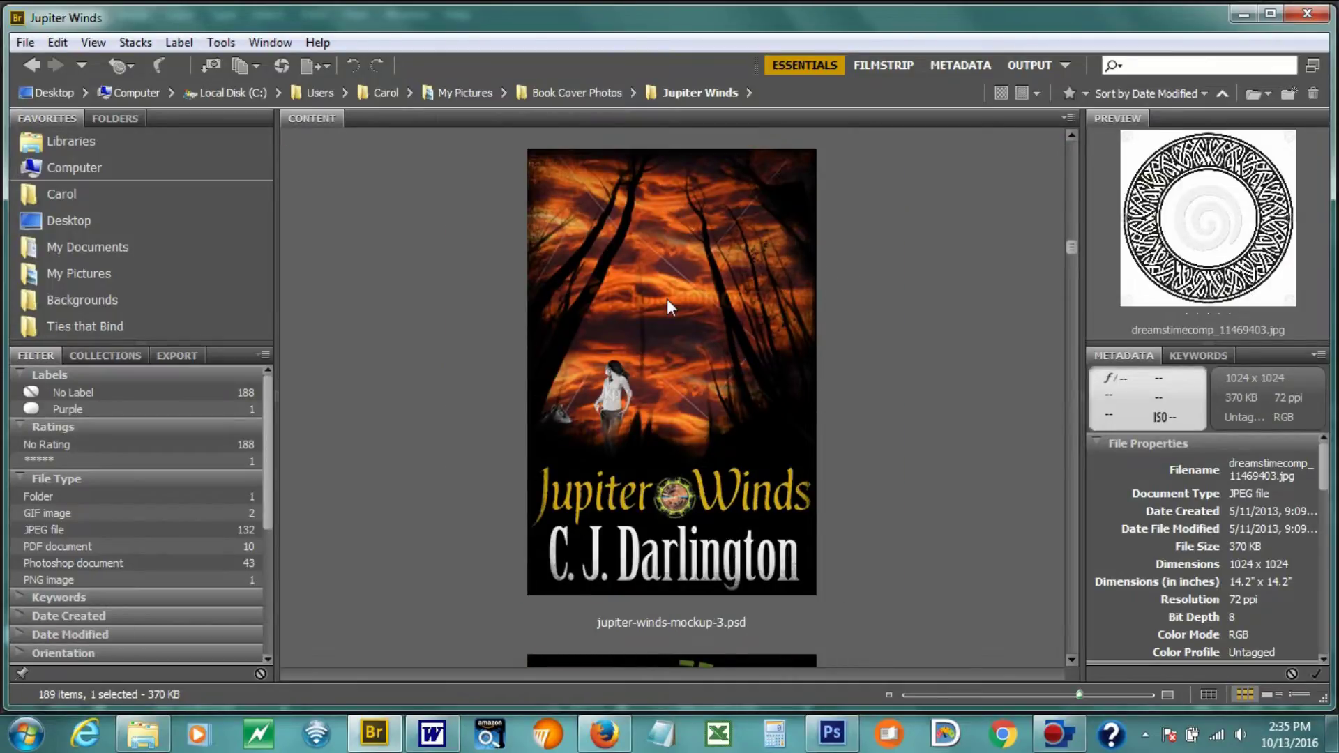
right_click(628, 411)
left_click(902, 204)
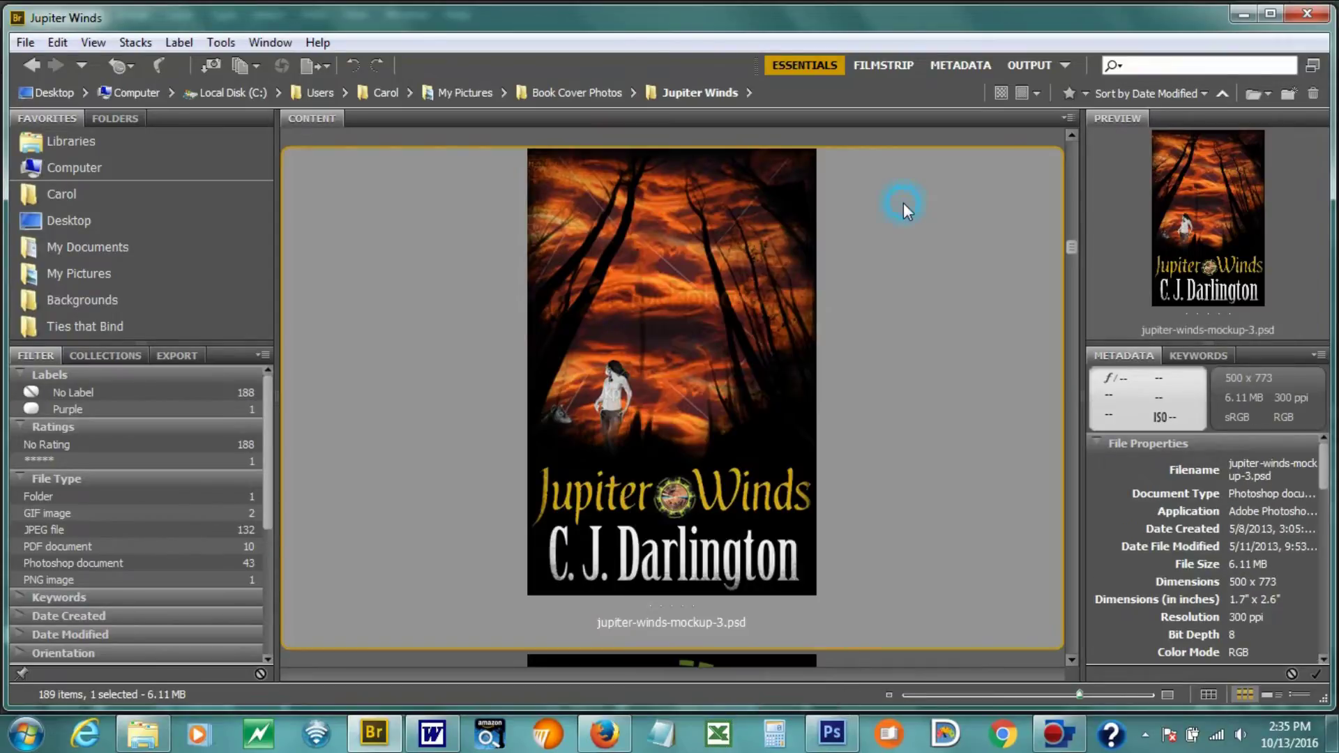
scroll(819, 254, "down", 2)
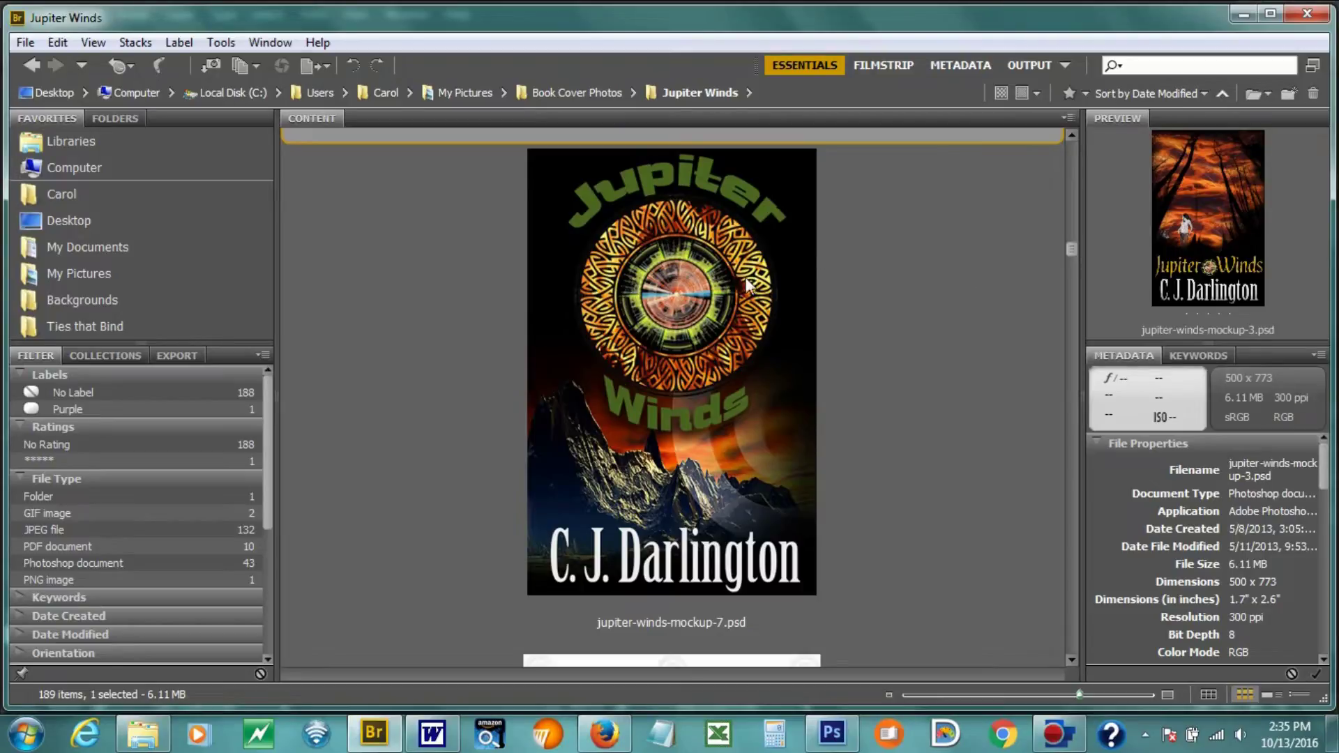
scroll(928, 398, "down", 2)
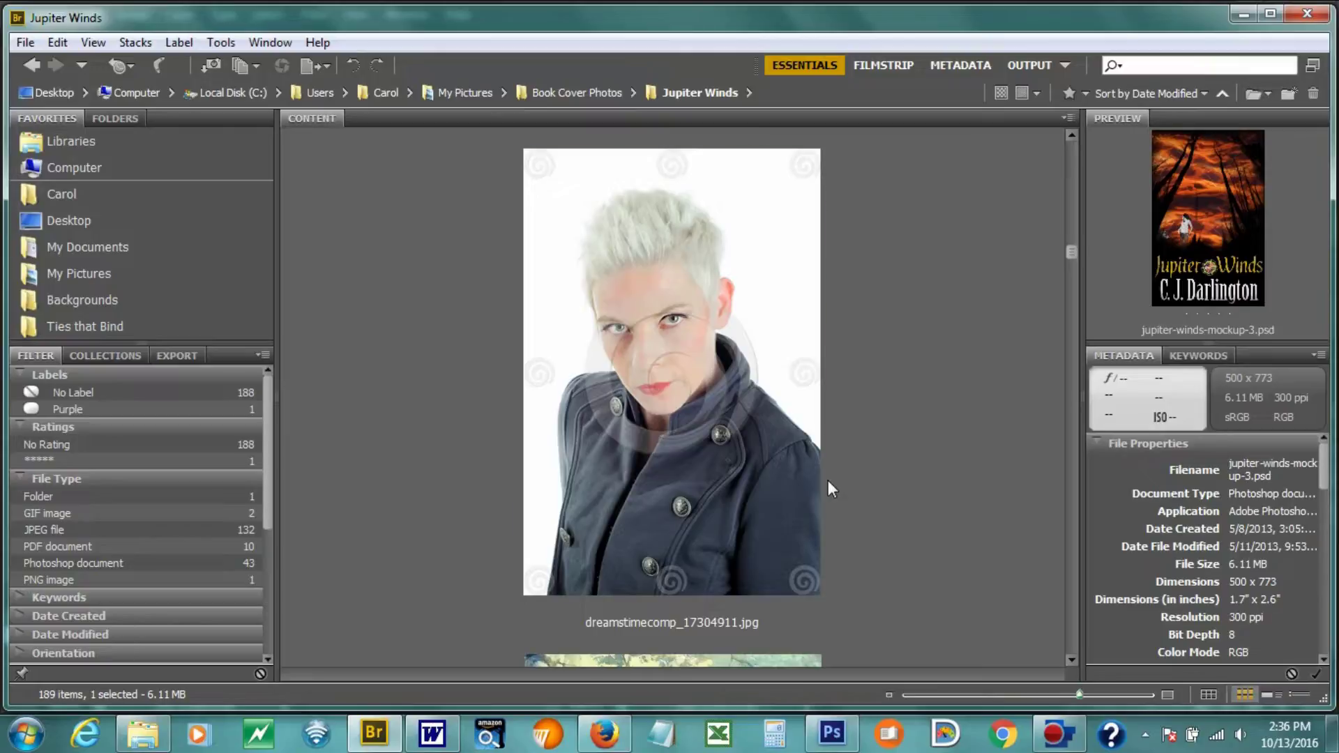
Examine the images from the girl in the tunnel through the mockup-9-mashup, mockup-11-mashup and mockup-10 covers to the rocket launch photo.
scroll(828, 480, "down", 3)
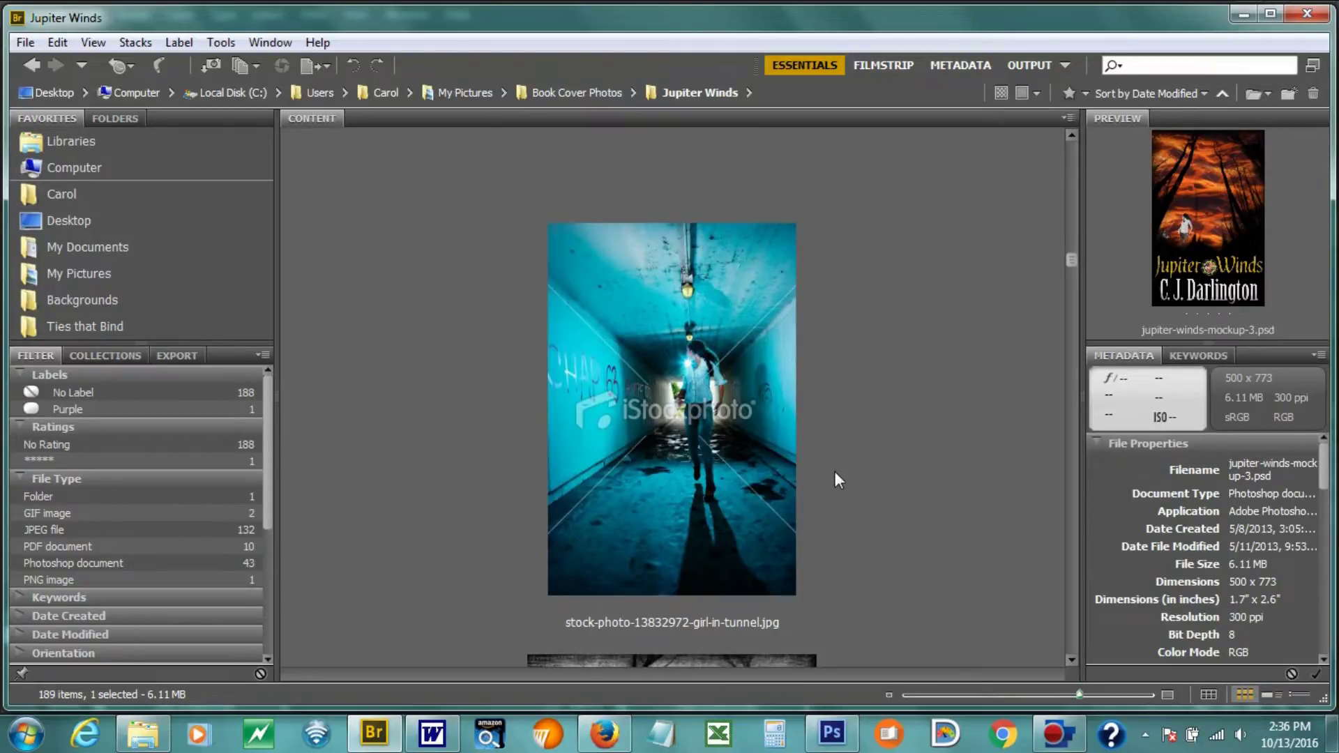
scroll(835, 474, "down", 1)
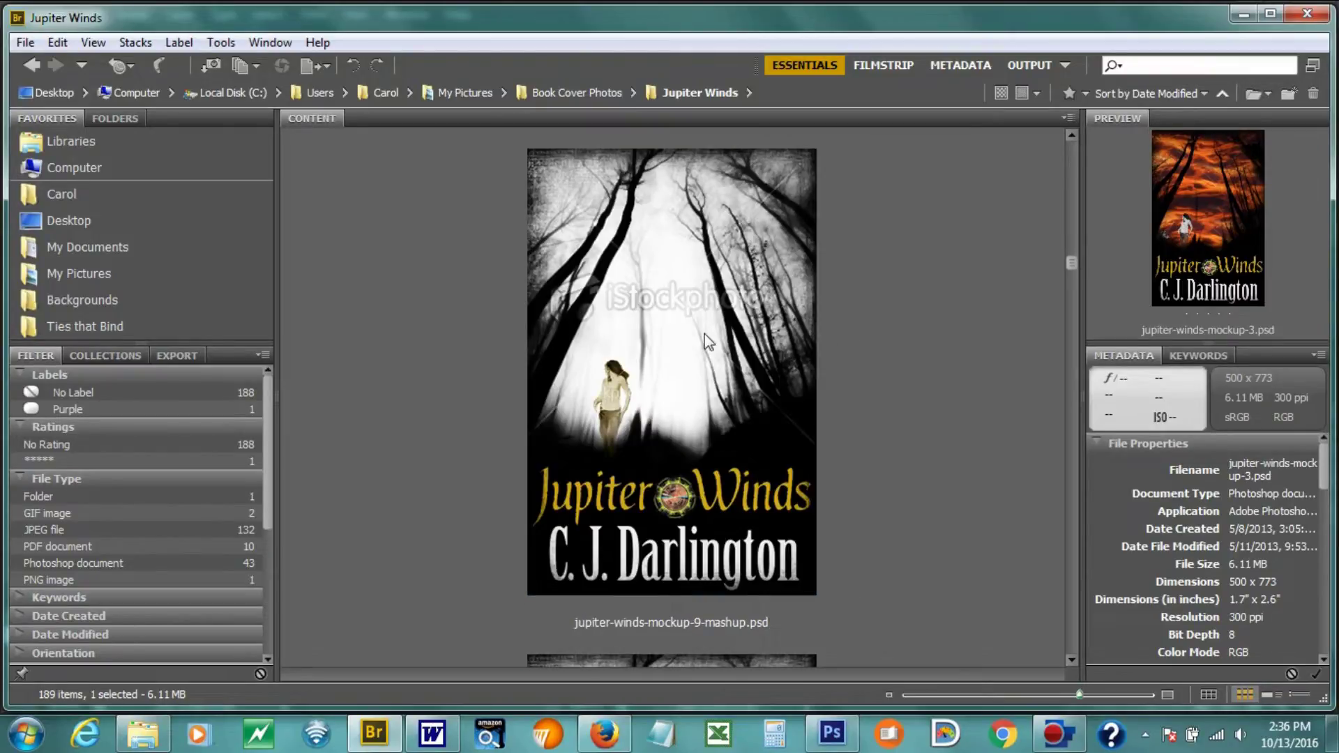
scroll(715, 342, "down", 1)
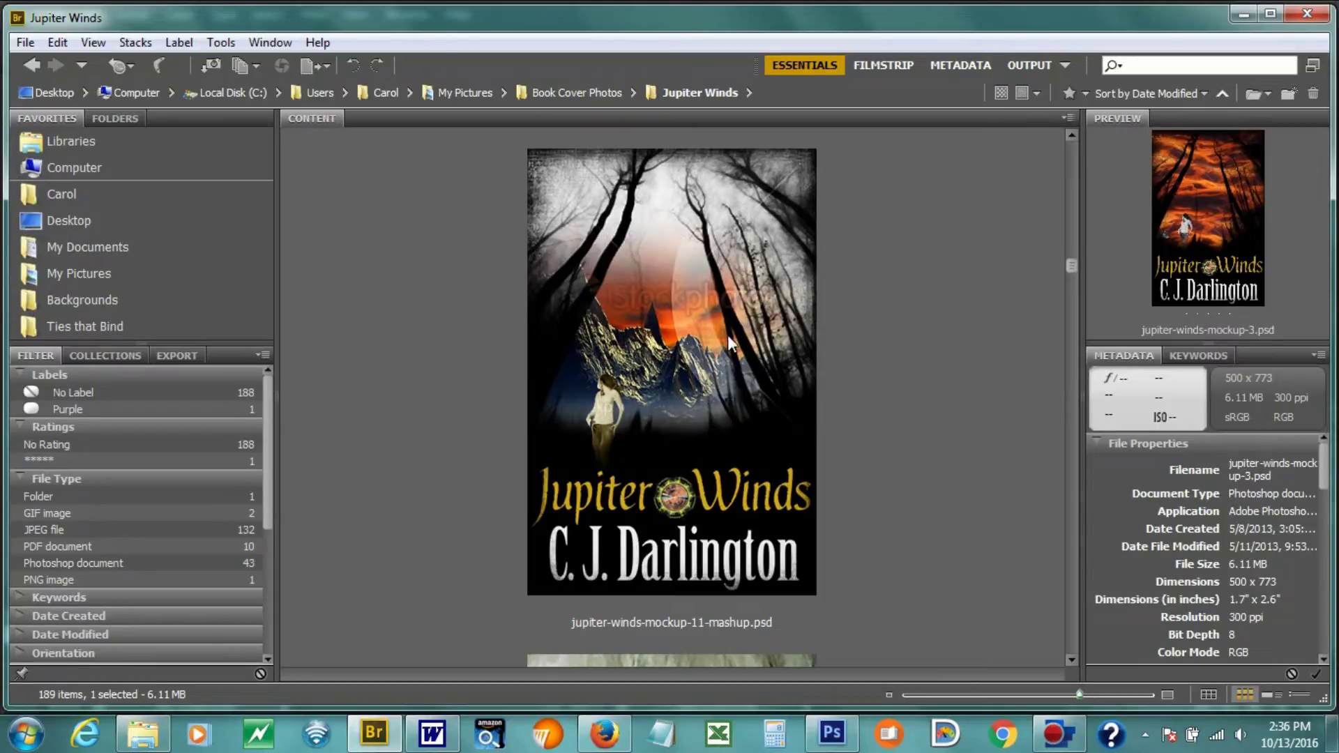
scroll(729, 336, "down", 1)
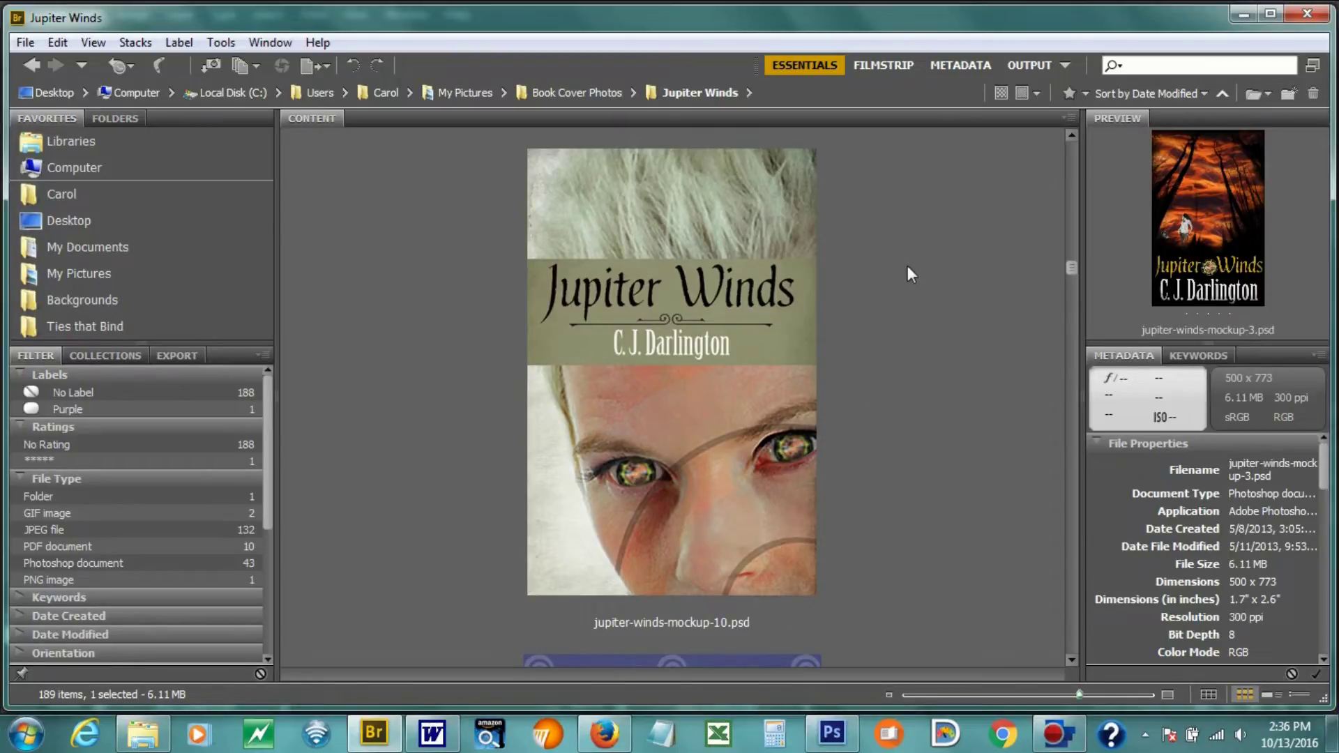
scroll(847, 429, "down", 1)
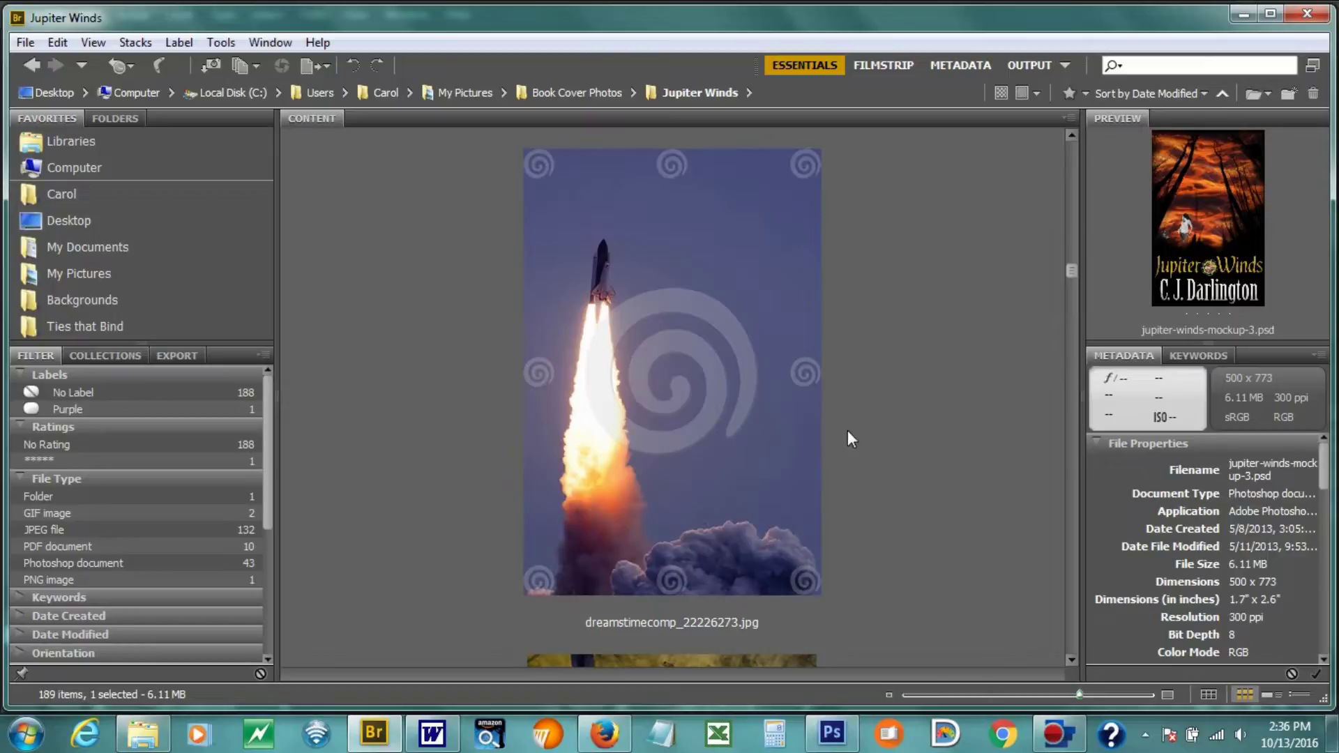
Examine the rocket cover variants from jupiter-winds-mockup-8-mashup.jpg past the bare forest photo to jupiter-winds-mockup-10-mashup.psd.
scroll(806, 480, "down", 1)
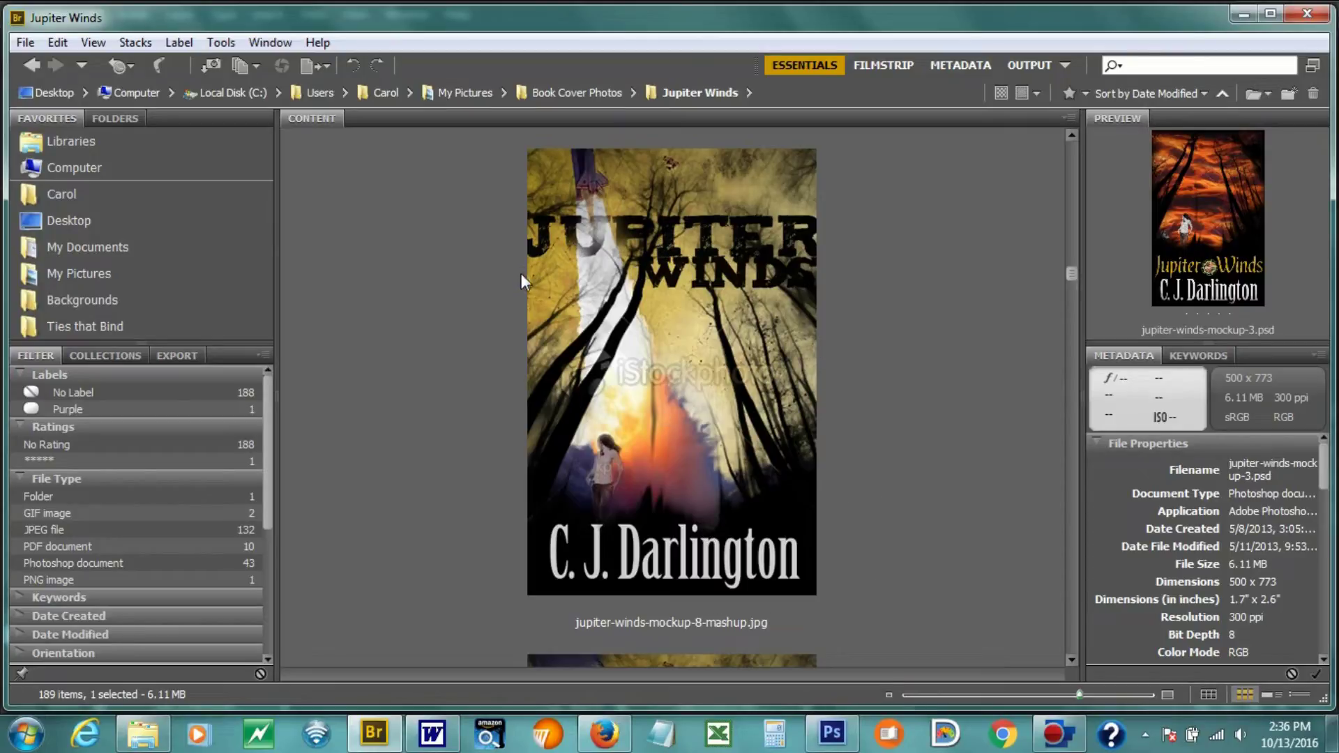
scroll(535, 298, "down", 1)
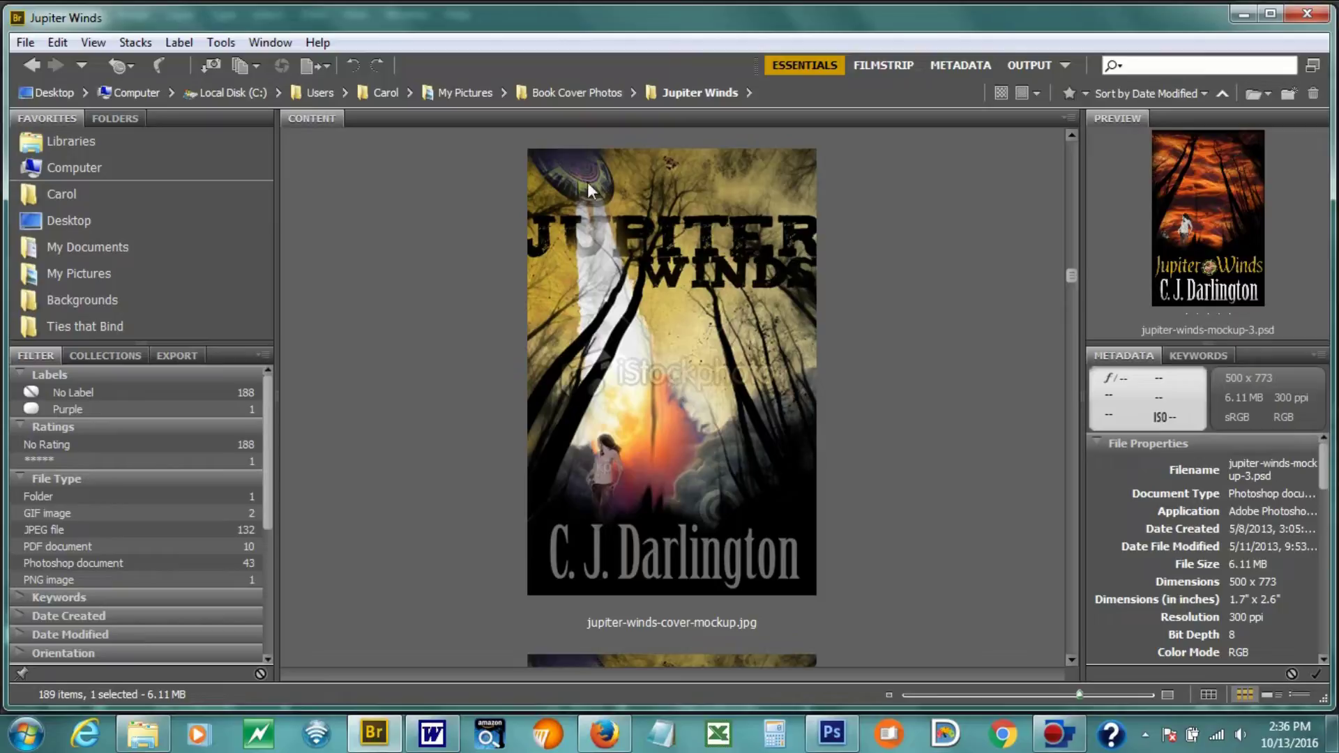
scroll(980, 385, "down", 1)
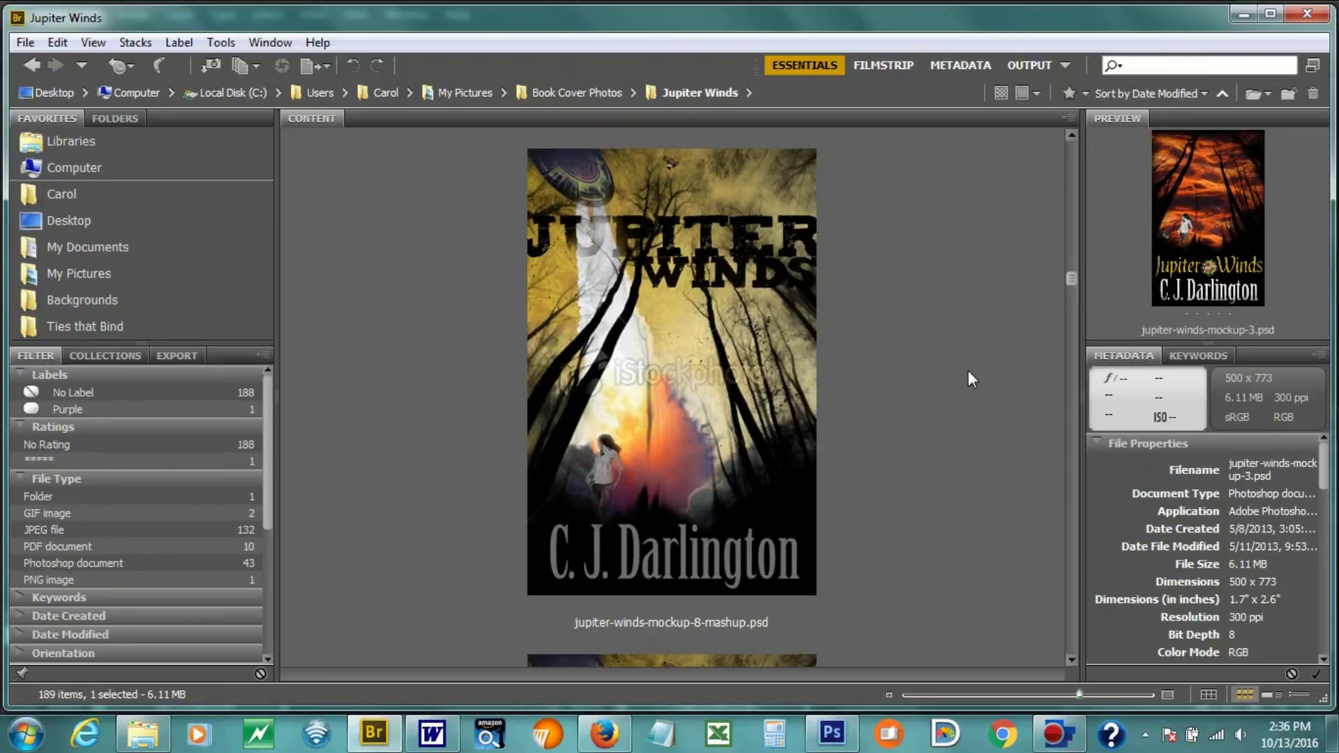
scroll(968, 369, "down", 2)
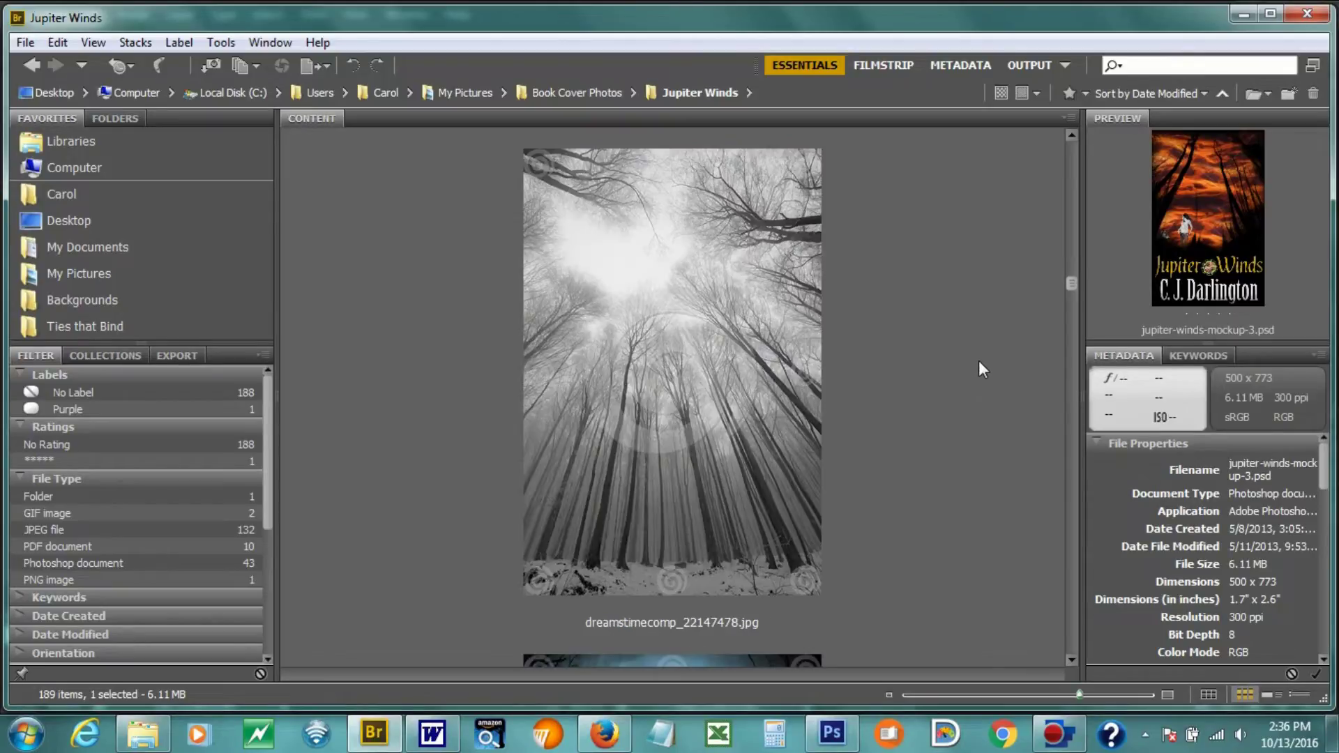
scroll(719, 402, "down", 2)
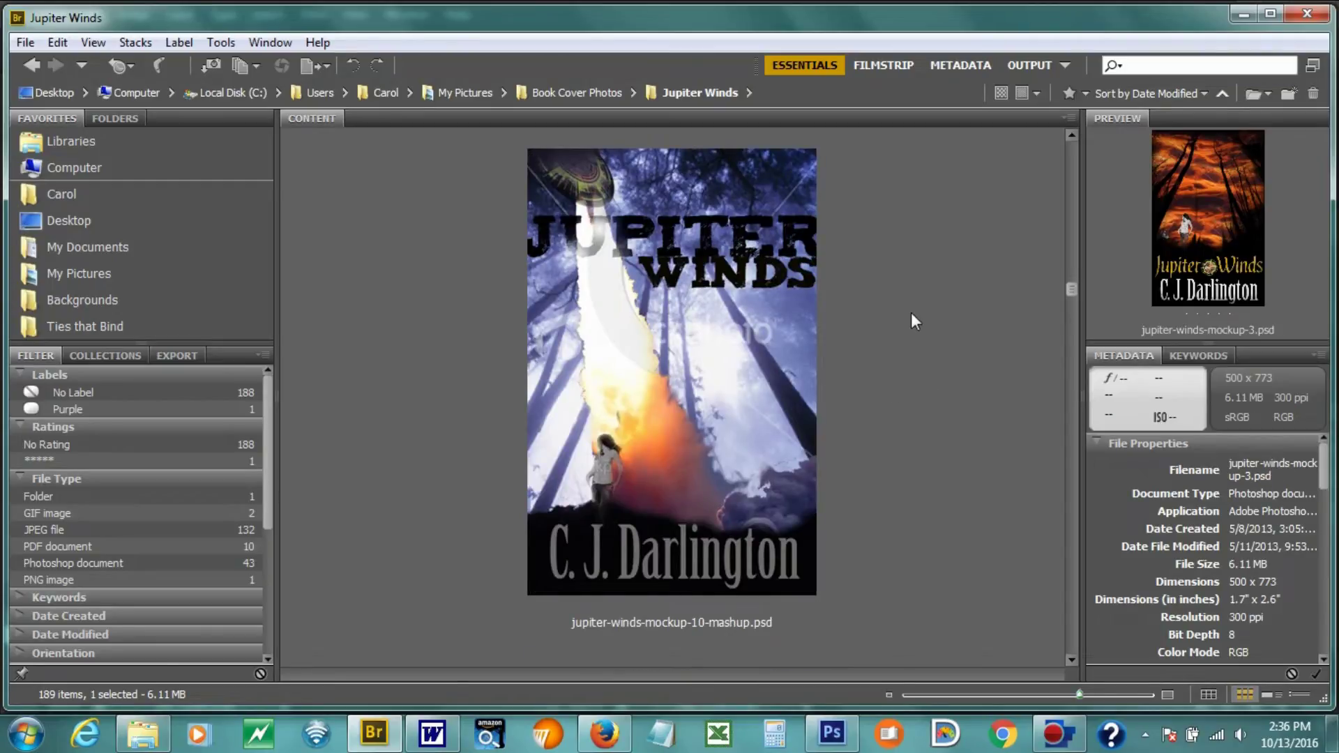
Examine the images from the desert rocks to jupiter-winds-mockup-12-mashup.psd, then check the finished covers in Photoshop and return to Bridge.
scroll(768, 339, "down", 1)
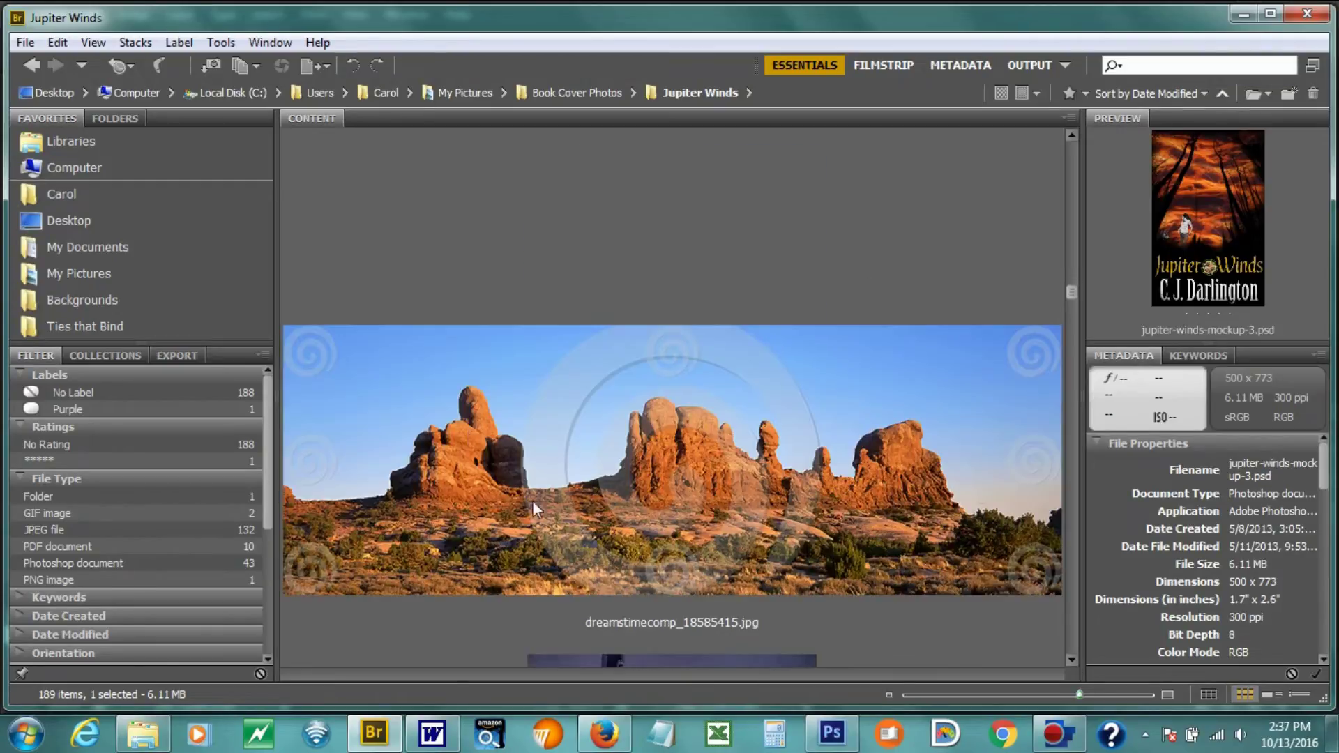
scroll(533, 508, "down", 1)
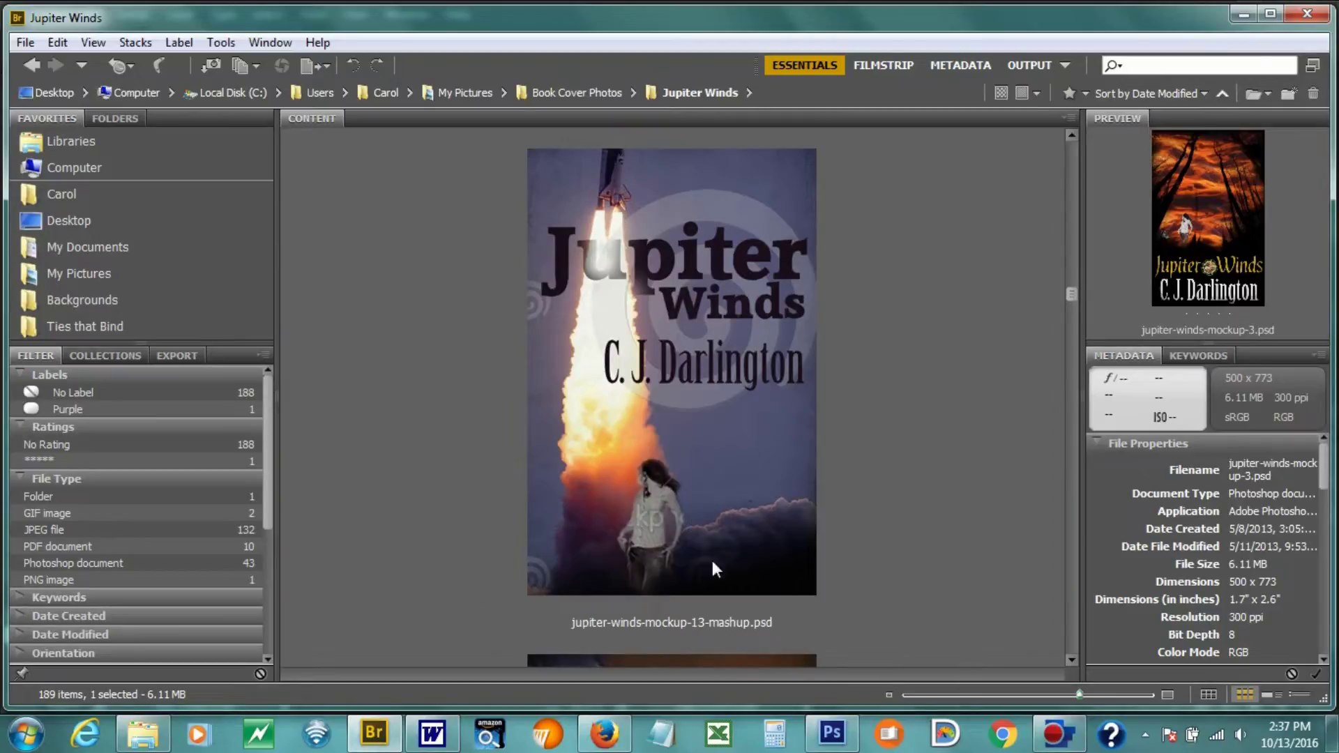
scroll(642, 471, "down", 1)
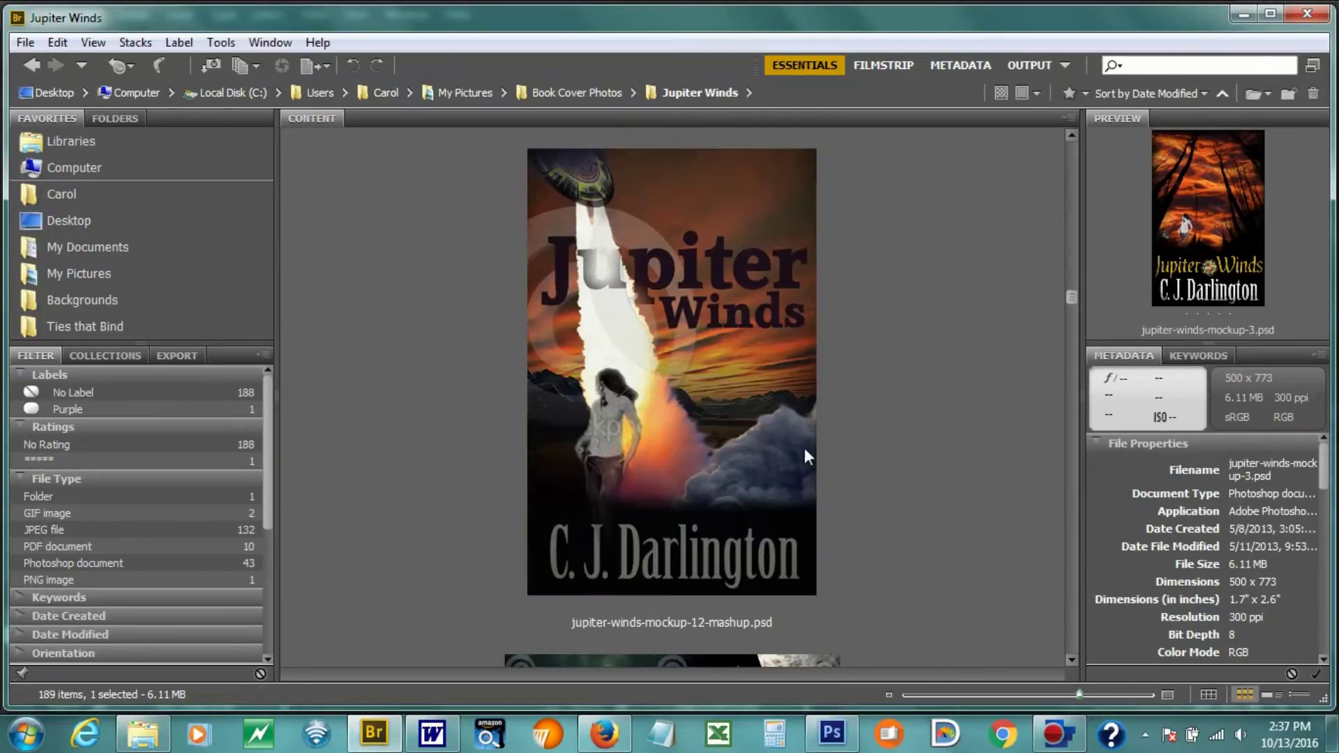
left_click(833, 731)
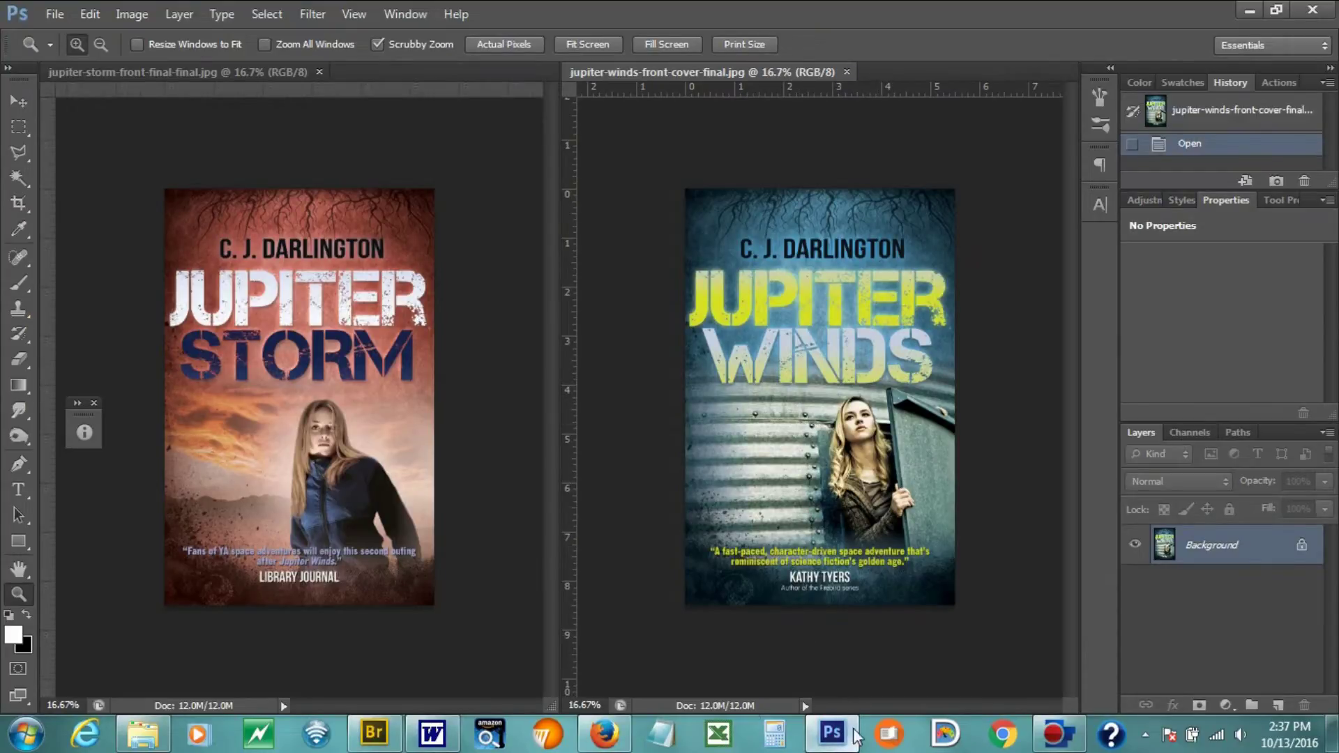
left_click(377, 733)
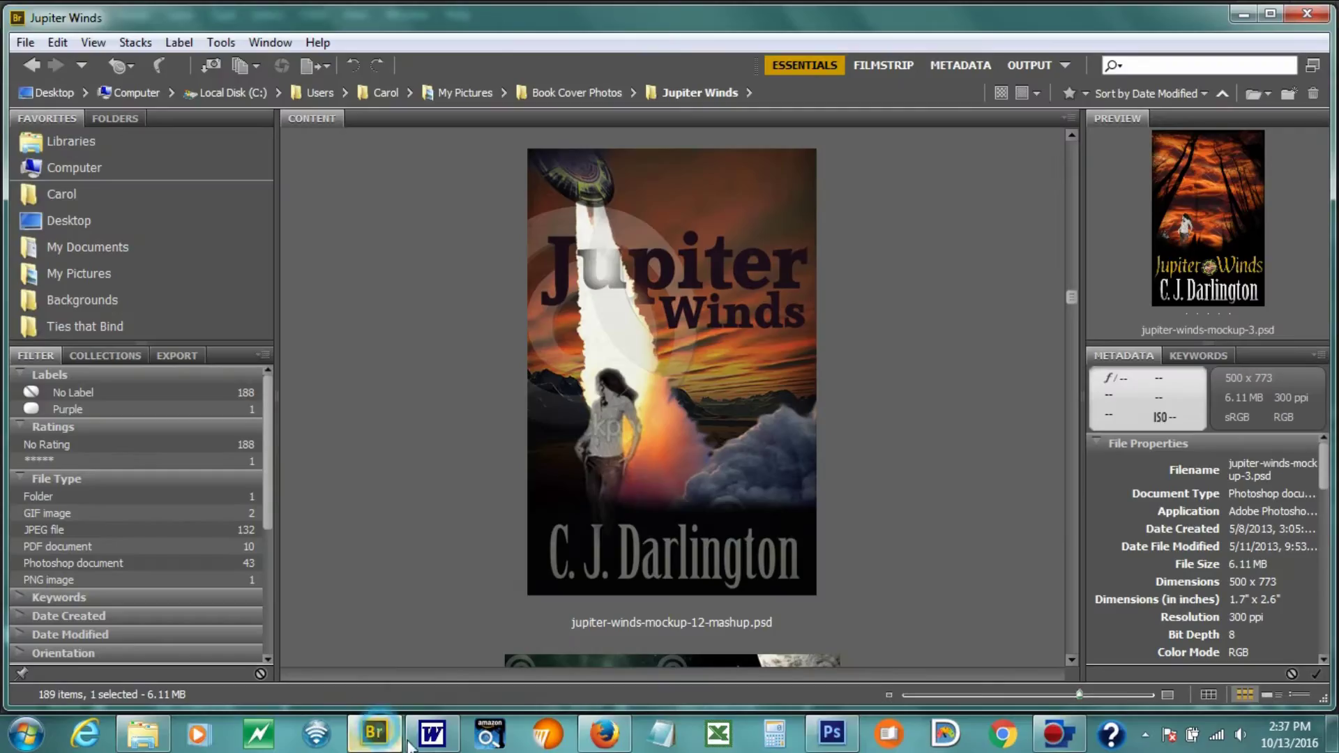
Examine the images from the spaceships through the steaming ground and fighter jets to jupiter-winds-mockup-14-mashup.jpg.
scroll(927, 317, "down", 1)
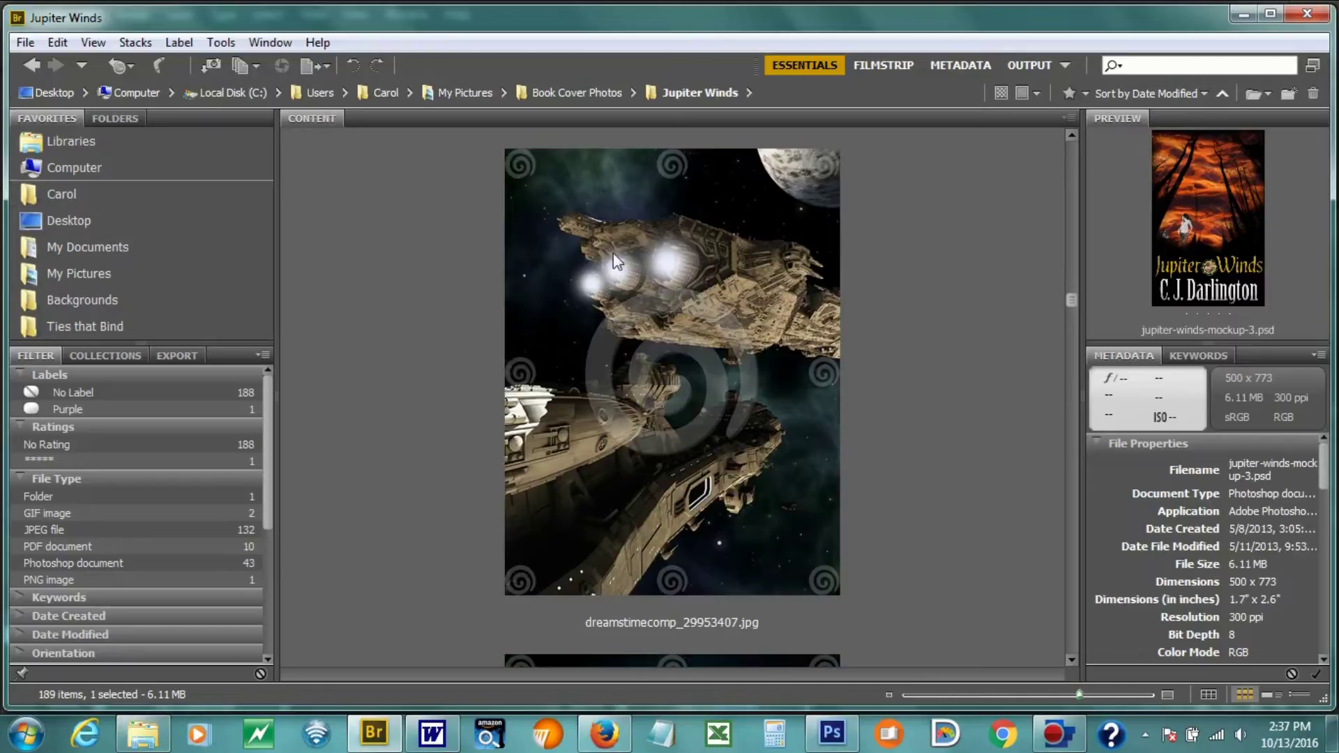
scroll(753, 302, "down", 2)
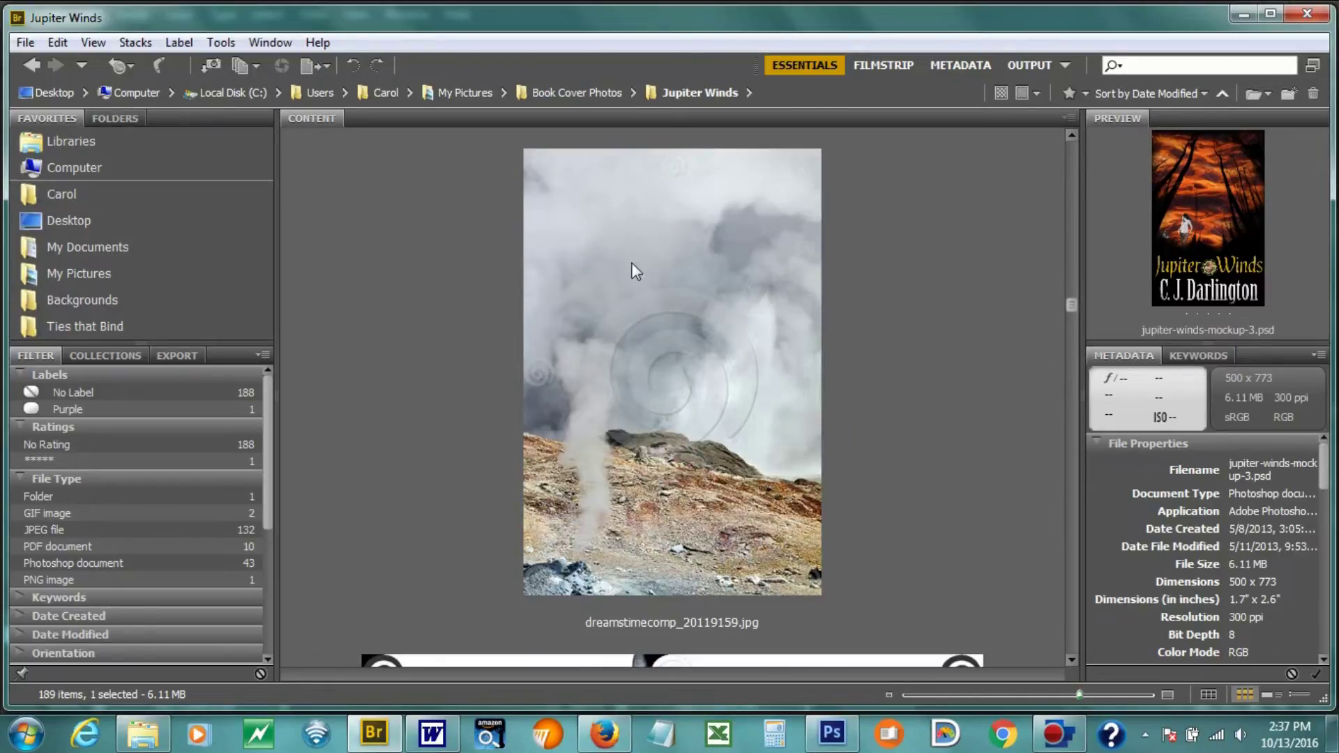
scroll(696, 562, "down", 2)
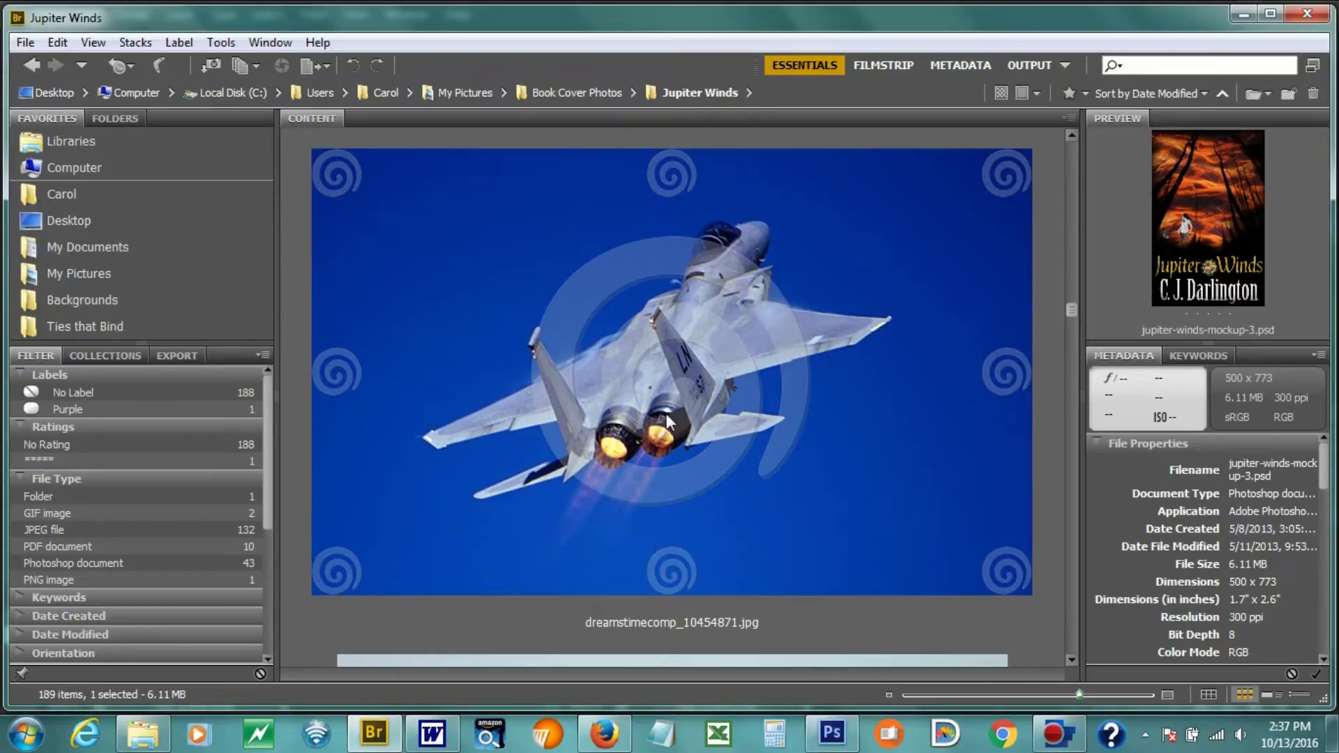
scroll(642, 447, "down", 1)
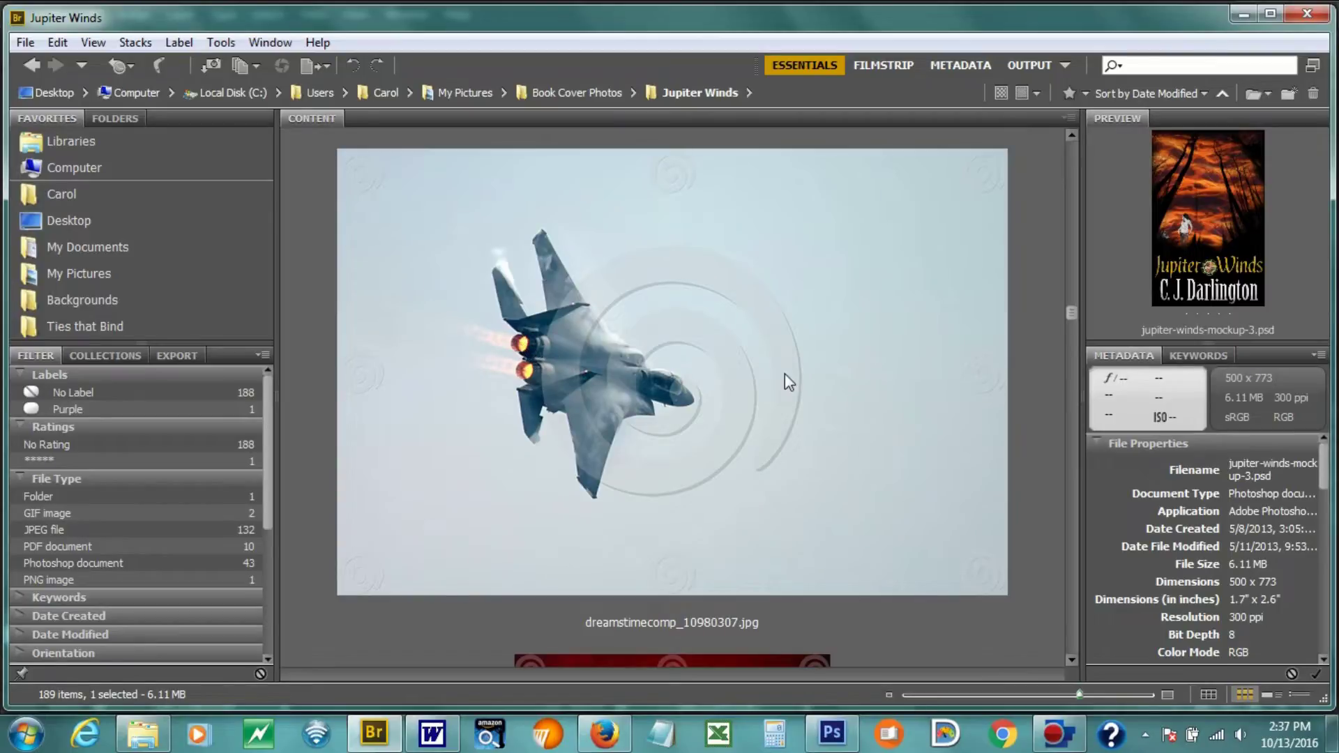
scroll(786, 374, "down", 1)
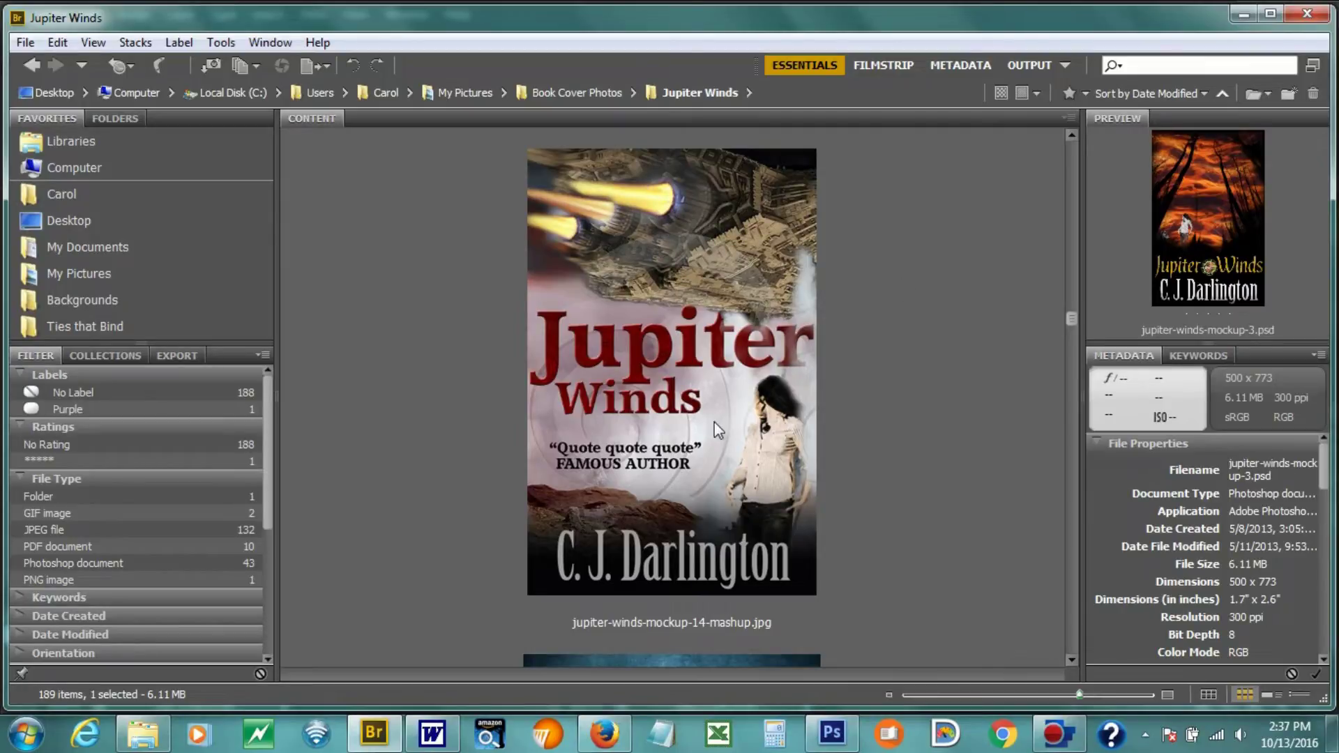
Examine the images from the blue grunge texture through the bow-and-arrow heroine and future soldiers to jupiter-winds-mockup-15.jpg.
scroll(628, 352, "down", 2)
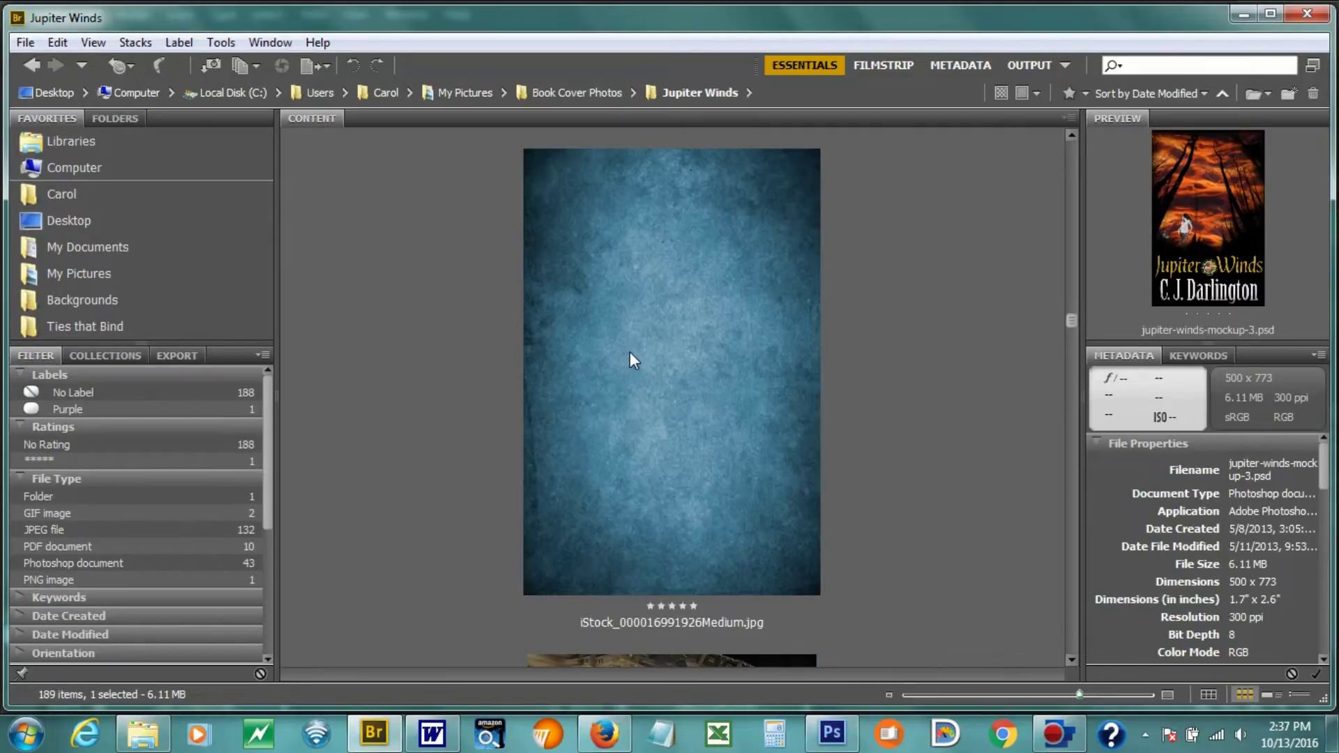
scroll(655, 358, "down", 1)
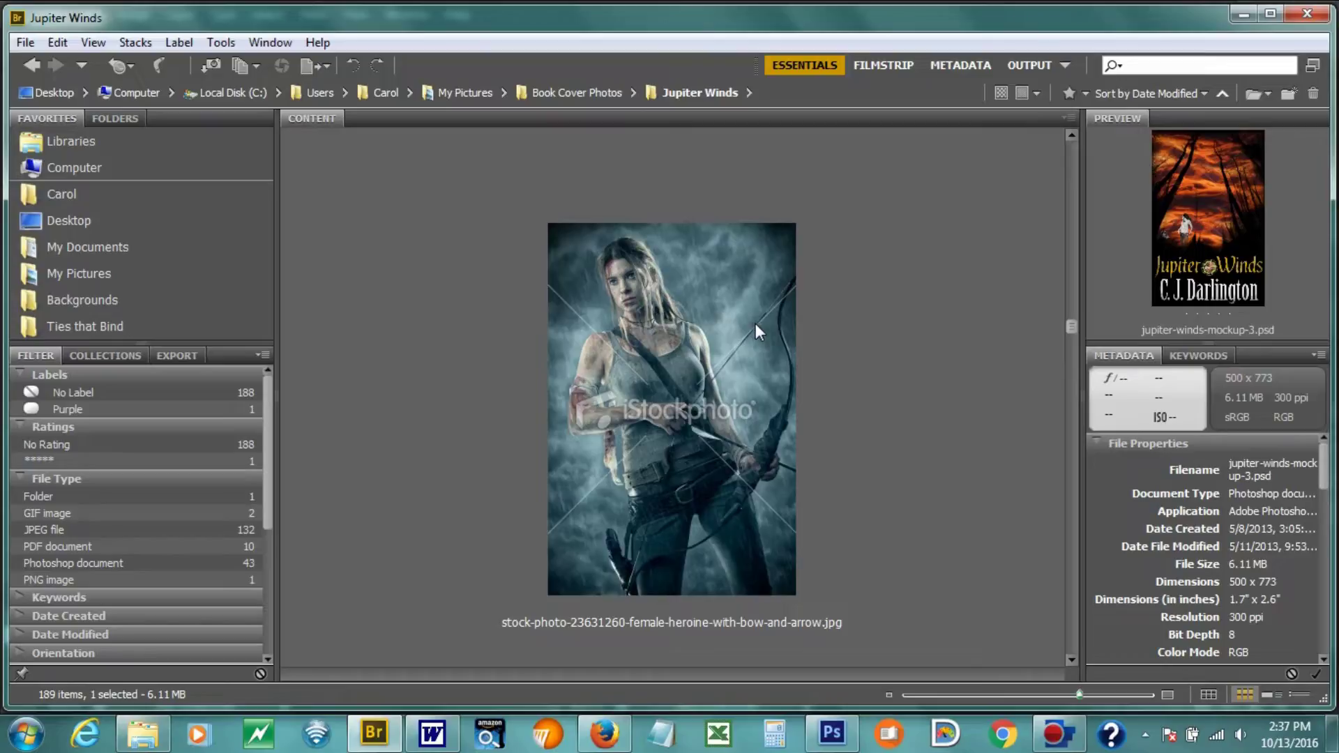
scroll(758, 325, "down", 1)
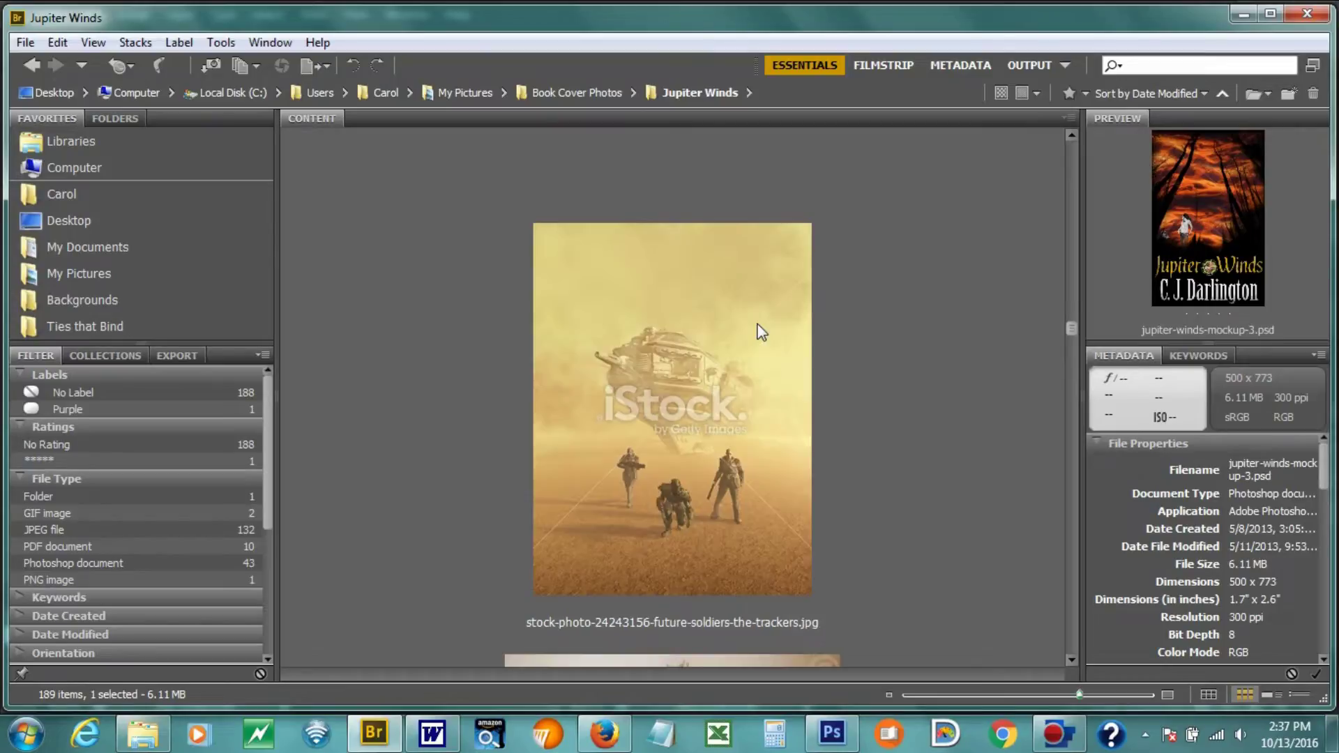
scroll(760, 329, "down", 1)
scroll(774, 307, "down", 1)
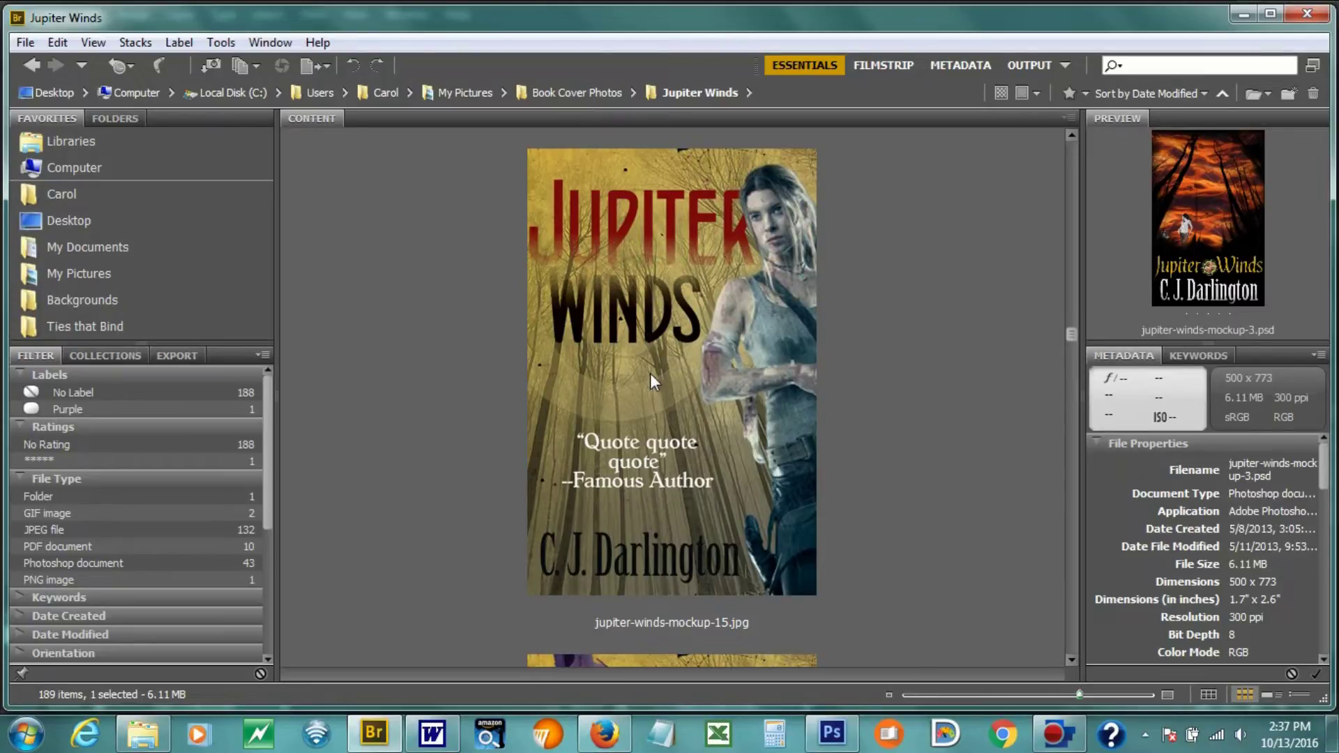
Examine the heroine cover versions from jupiter-winds-mockup-16.jpg through mockups 17 and 18 to jupiter-winds-mockup-19.jpg.
scroll(655, 375, "down", 1)
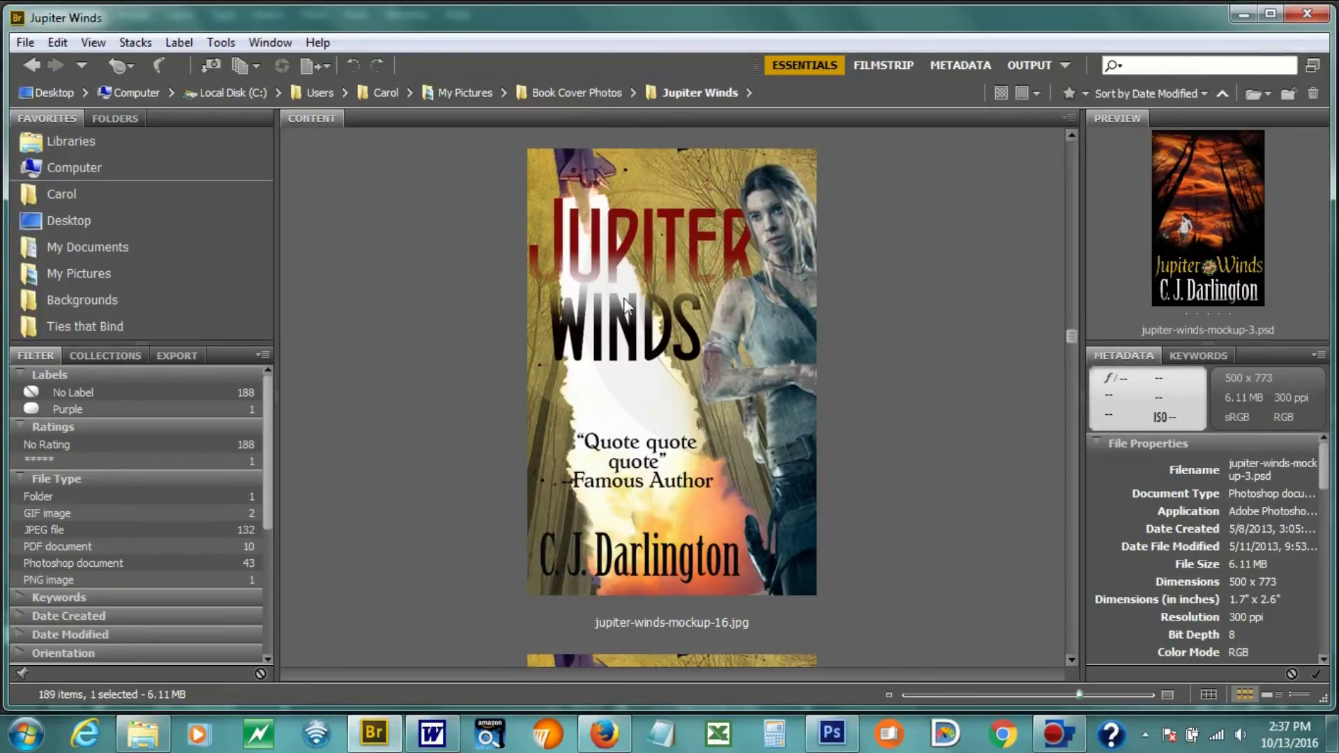
scroll(534, 277, "down", 2)
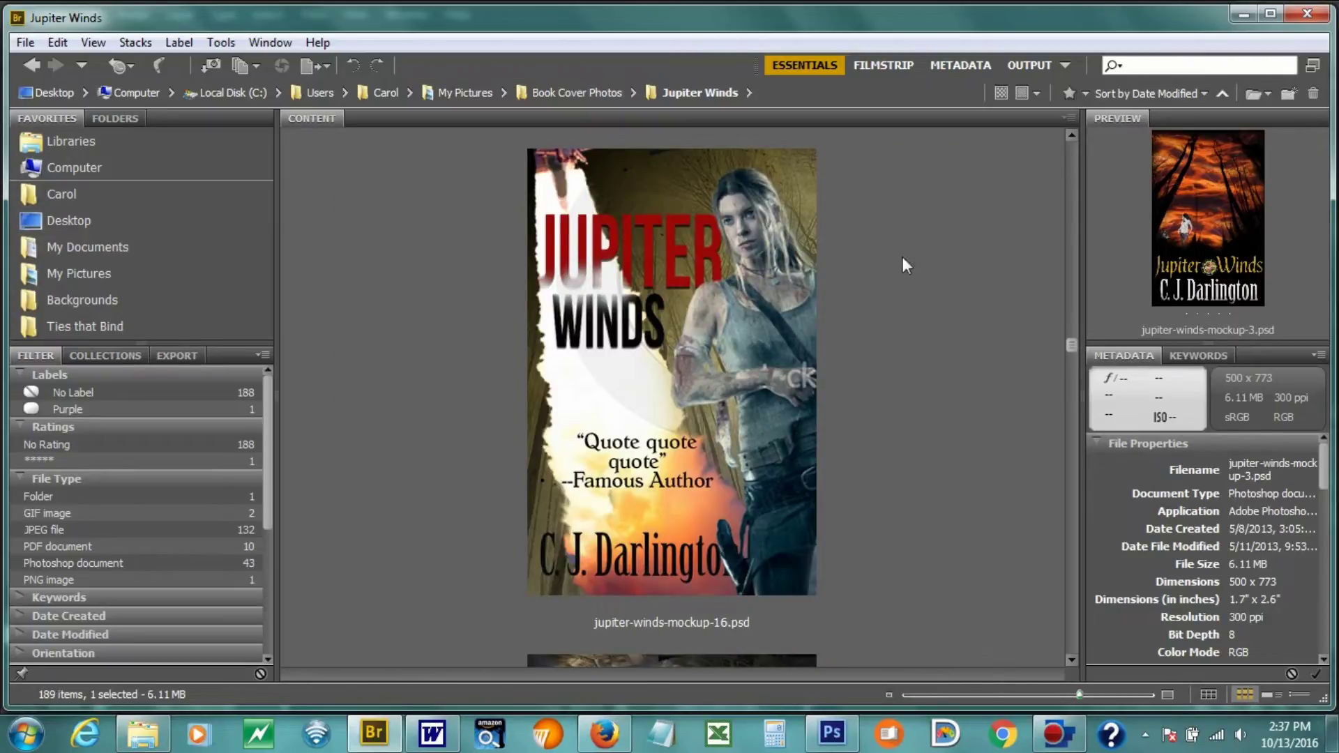
scroll(738, 349, "down", 1)
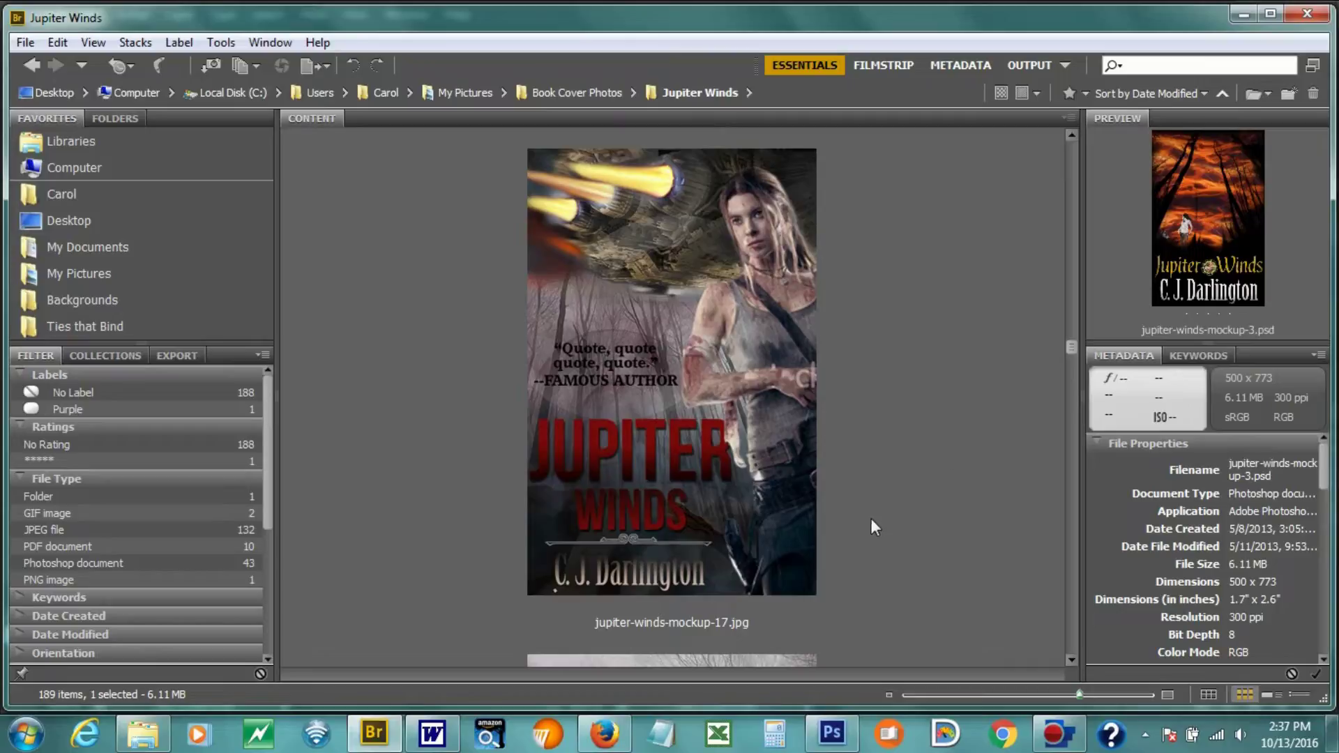
scroll(803, 349, "down", 1)
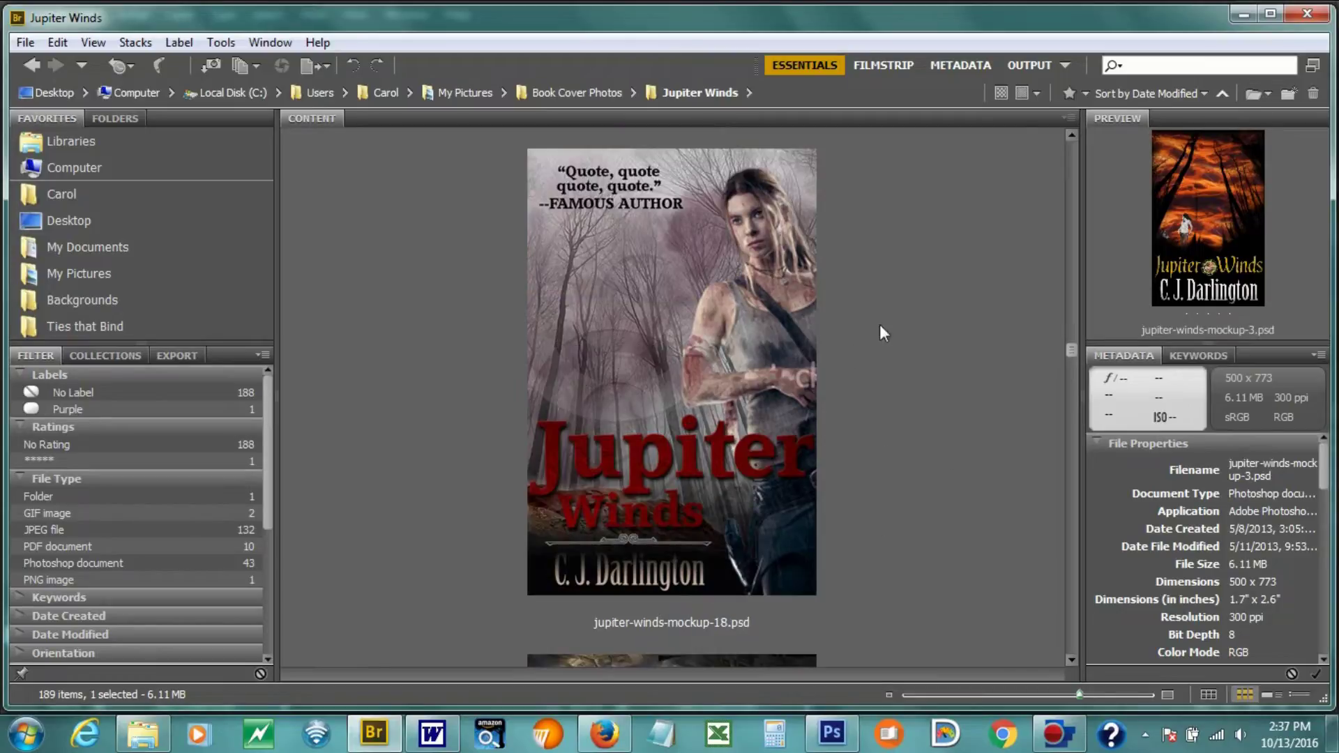
scroll(700, 376, "up", 1)
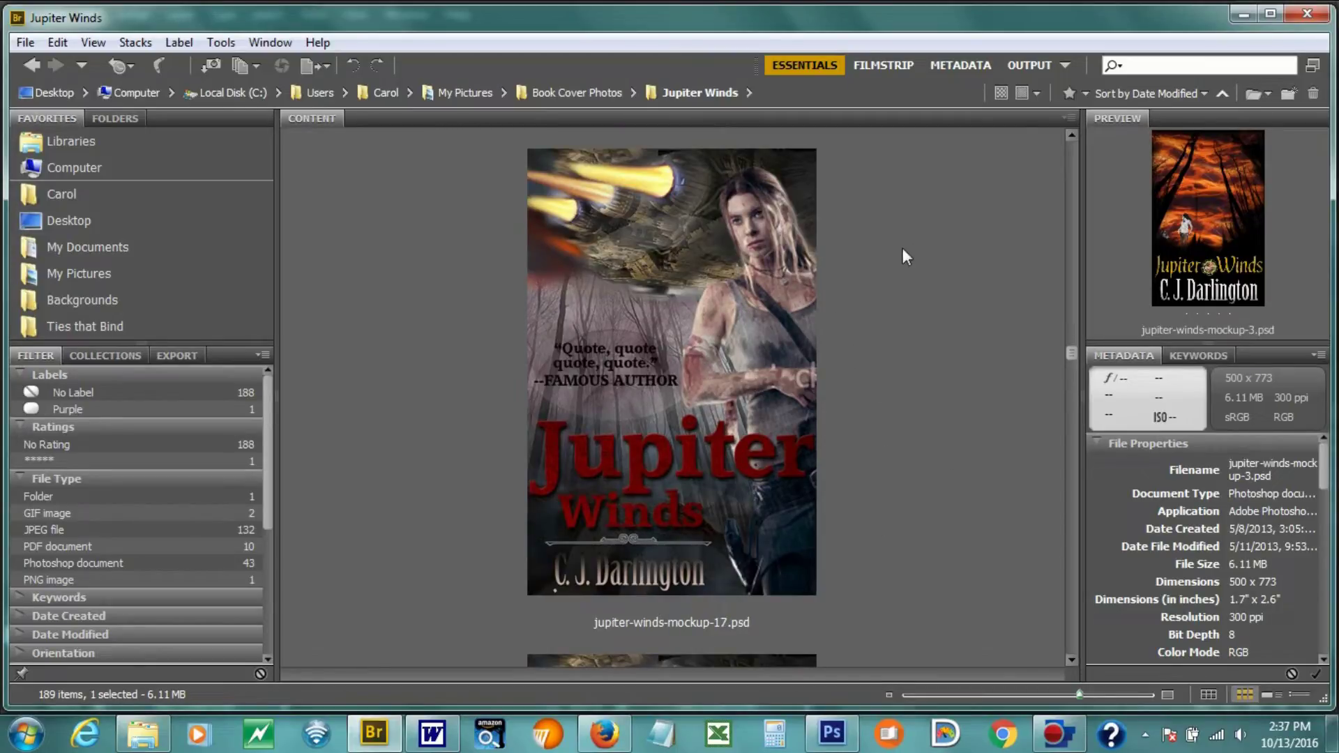
scroll(903, 248, "down", 2)
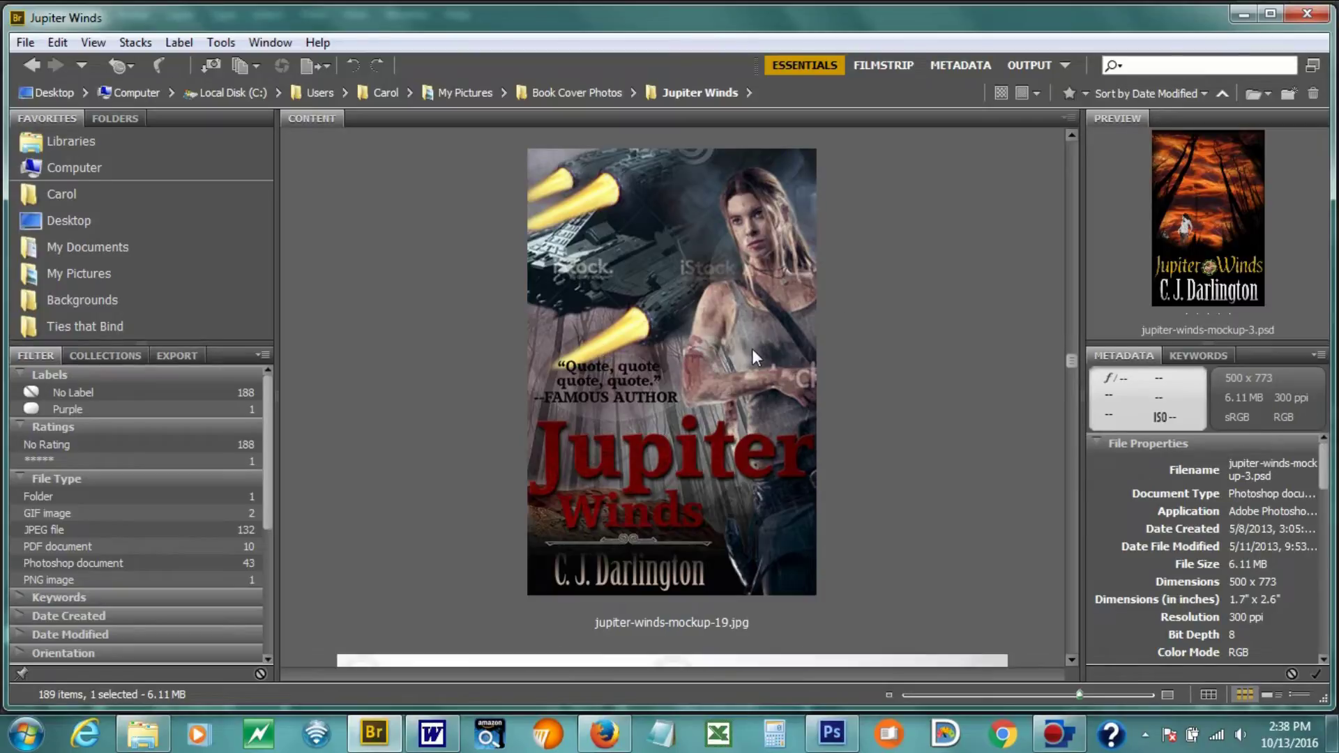
Examine the images from the bow-and-arrow heroine through the spiral and septagram emblems and the futuristic soldiers to jupiter-winds-mockup-20.psd.
scroll(812, 321, "down", 3)
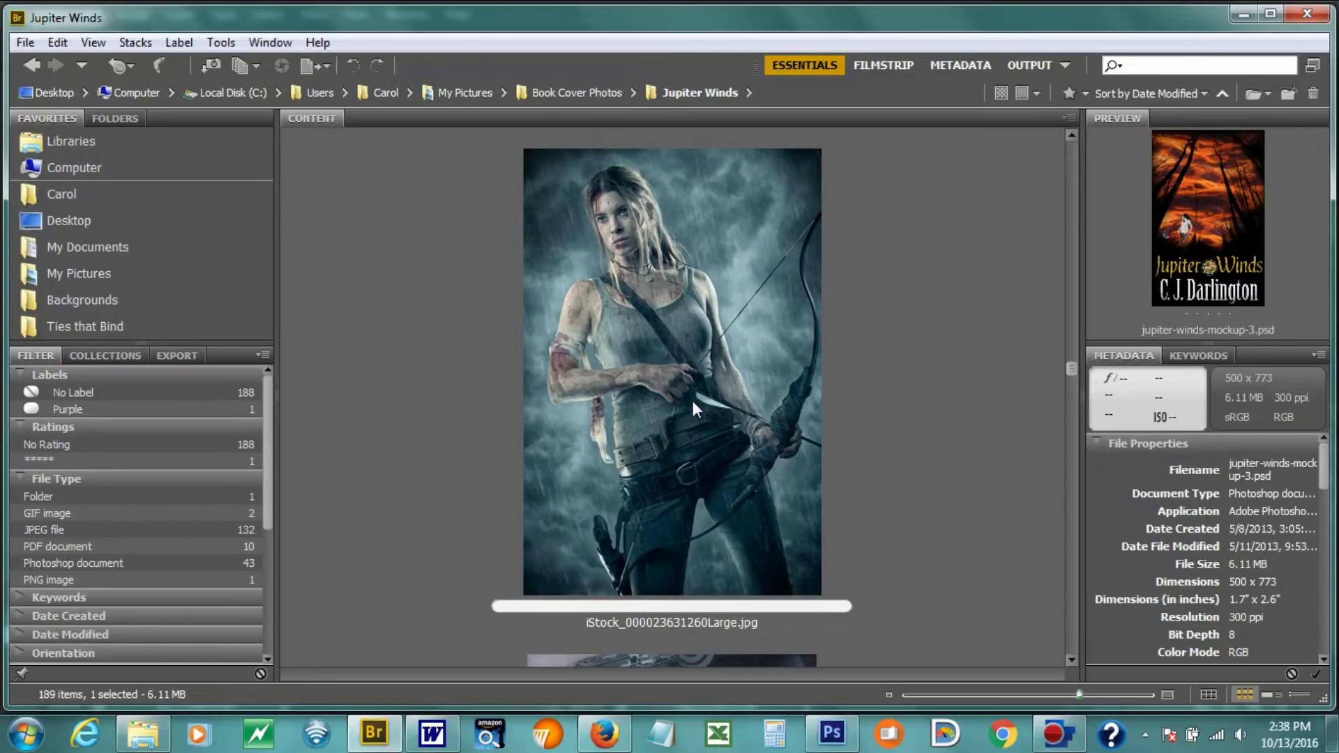
scroll(692, 398, "down", 1)
scroll(955, 406, "down", 1)
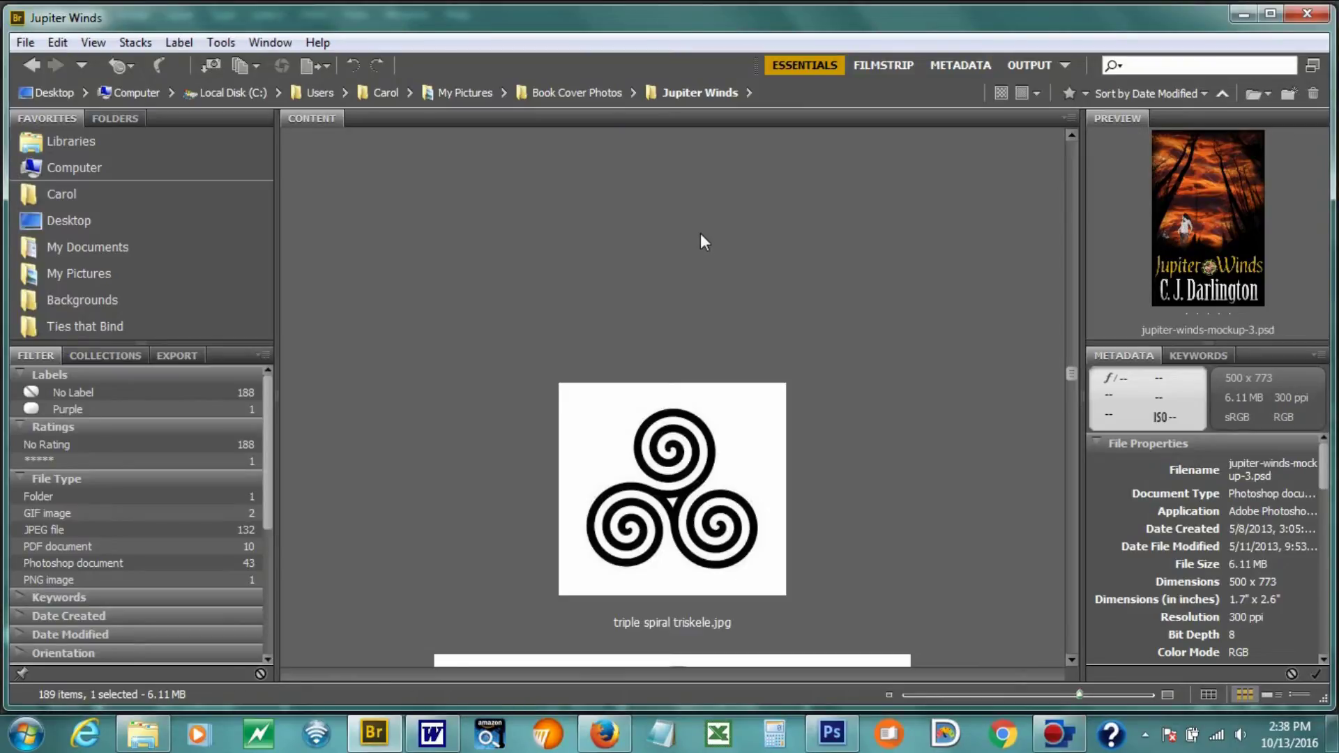
scroll(734, 307, "down", 1)
scroll(737, 314, "down", 1)
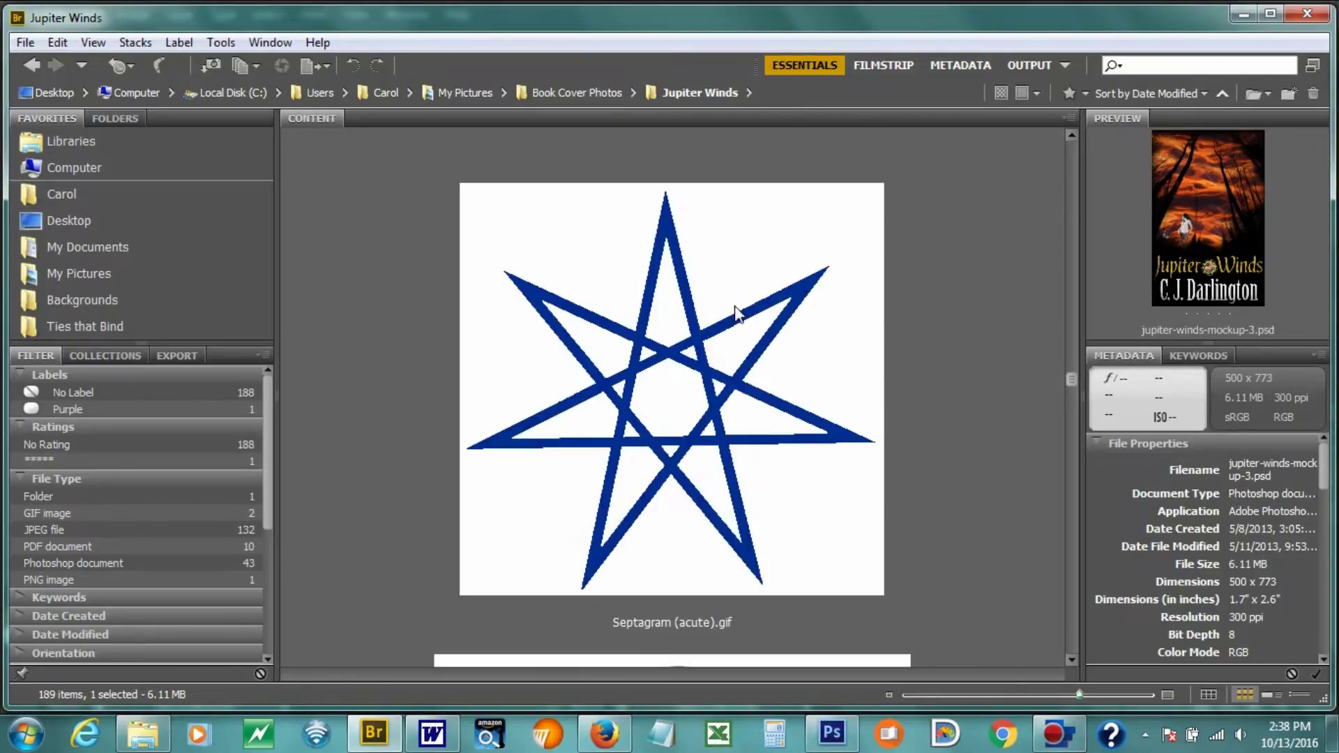
scroll(736, 310, "down", 1)
scroll(738, 317, "down", 1)
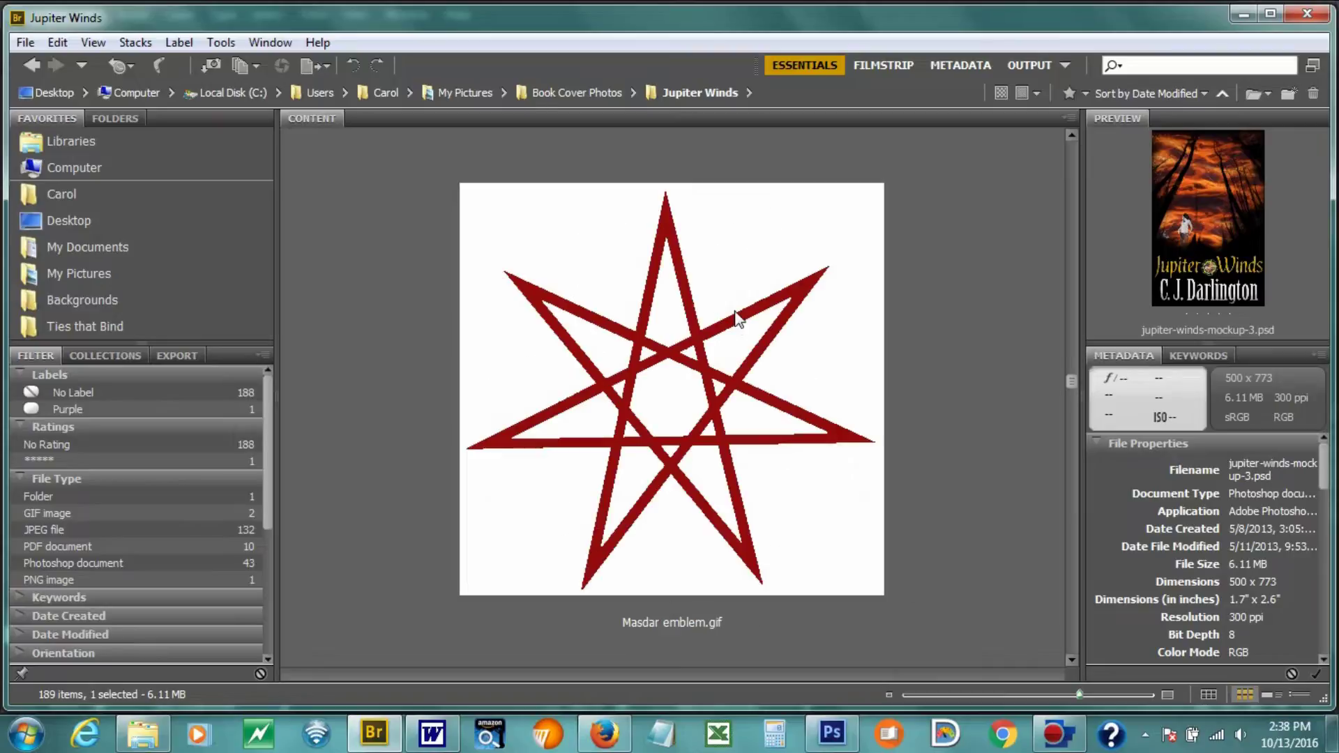
scroll(795, 335, "down", 1)
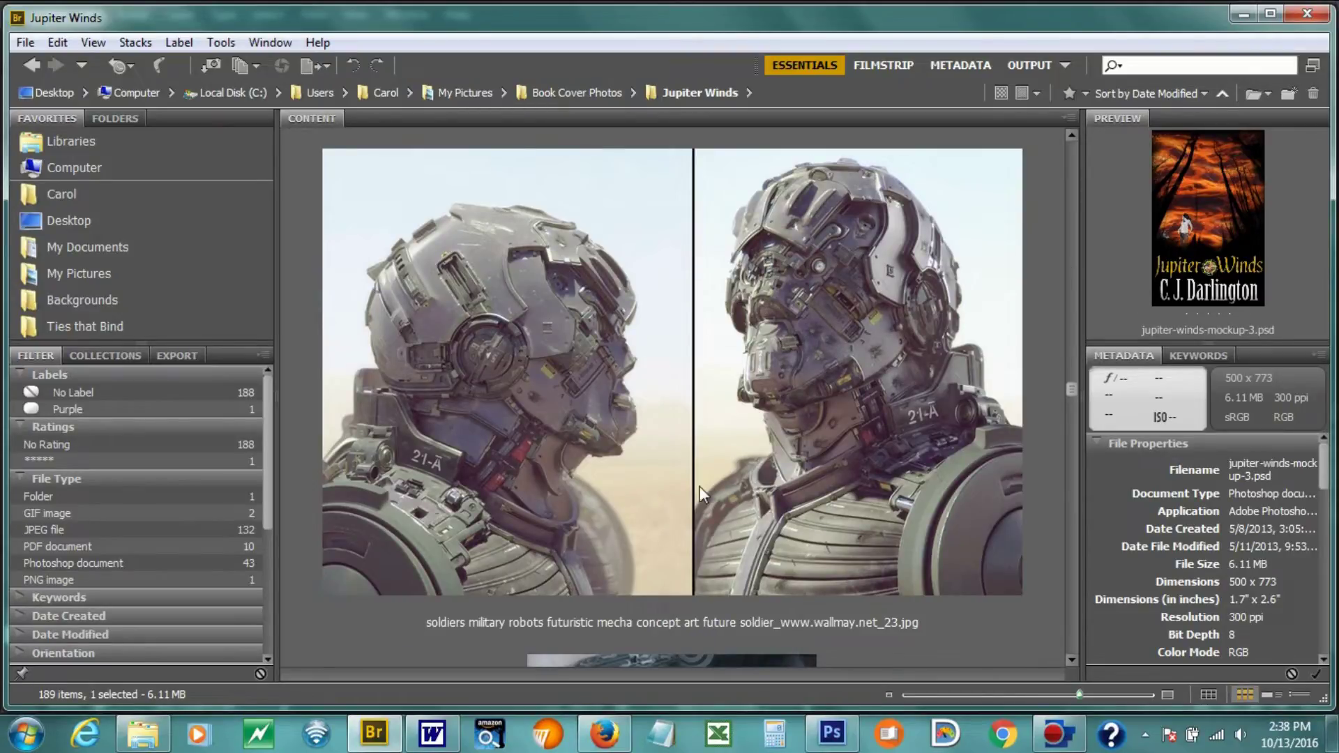
scroll(839, 384, "down", 1)
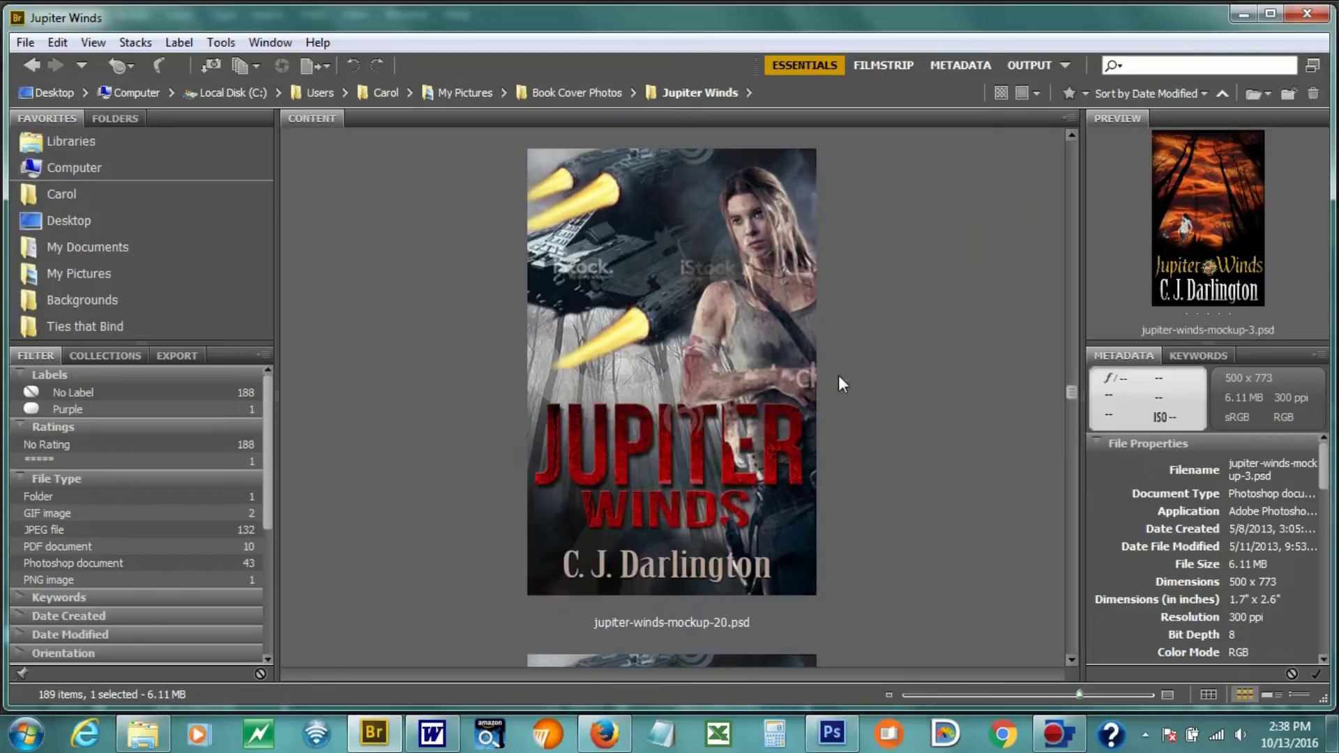
Examine the images from masdar emblem 2.psd through the seven-pointed stars and Celtic symbols to jupiter-winds-mockup-22.psd and jupiter-winds-mockup-23.psd.
scroll(654, 356, "down", 1)
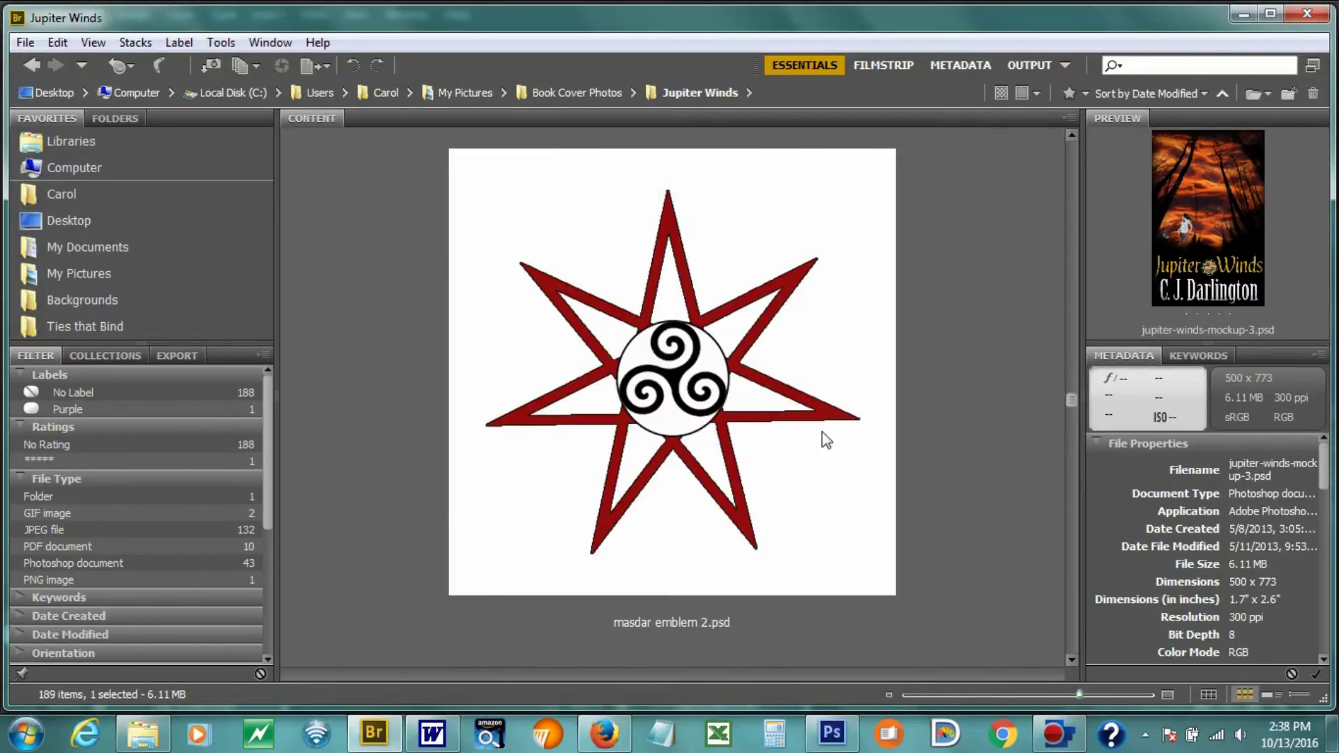
scroll(796, 340, "down", 1)
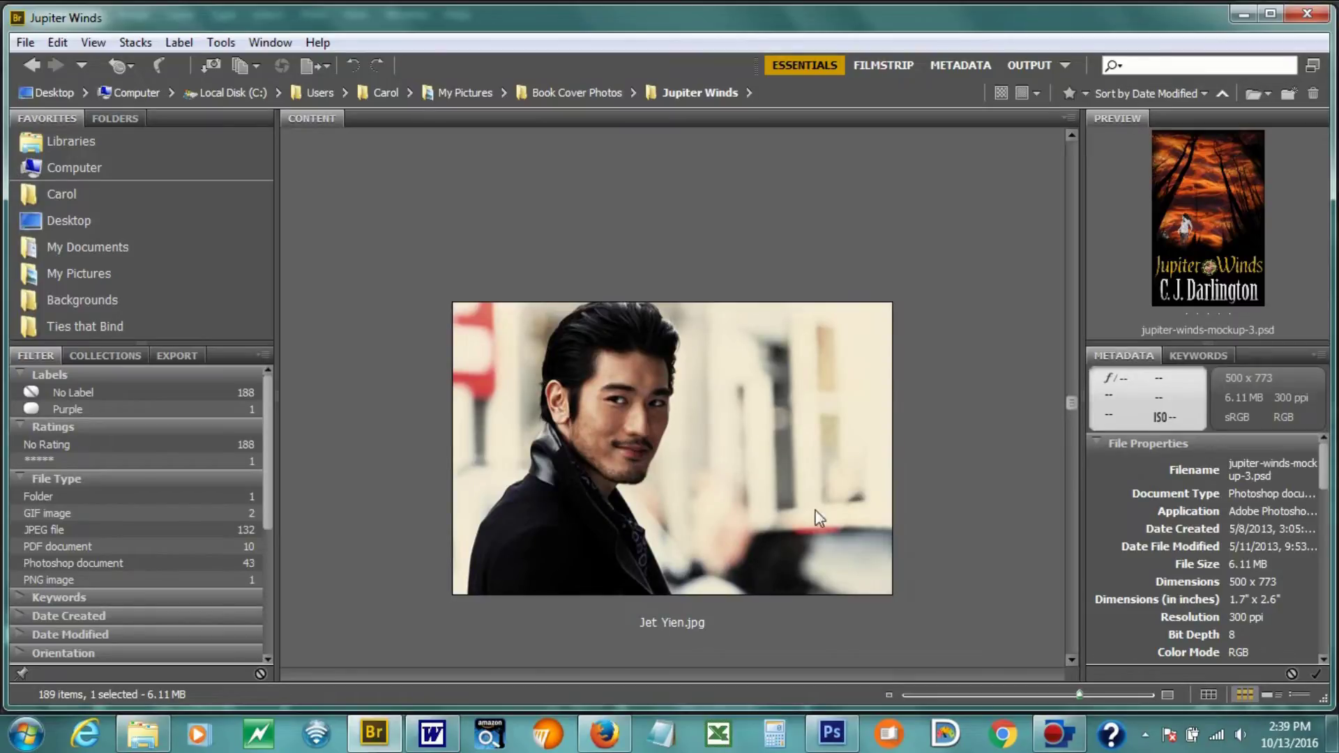
scroll(831, 510, "down", 1)
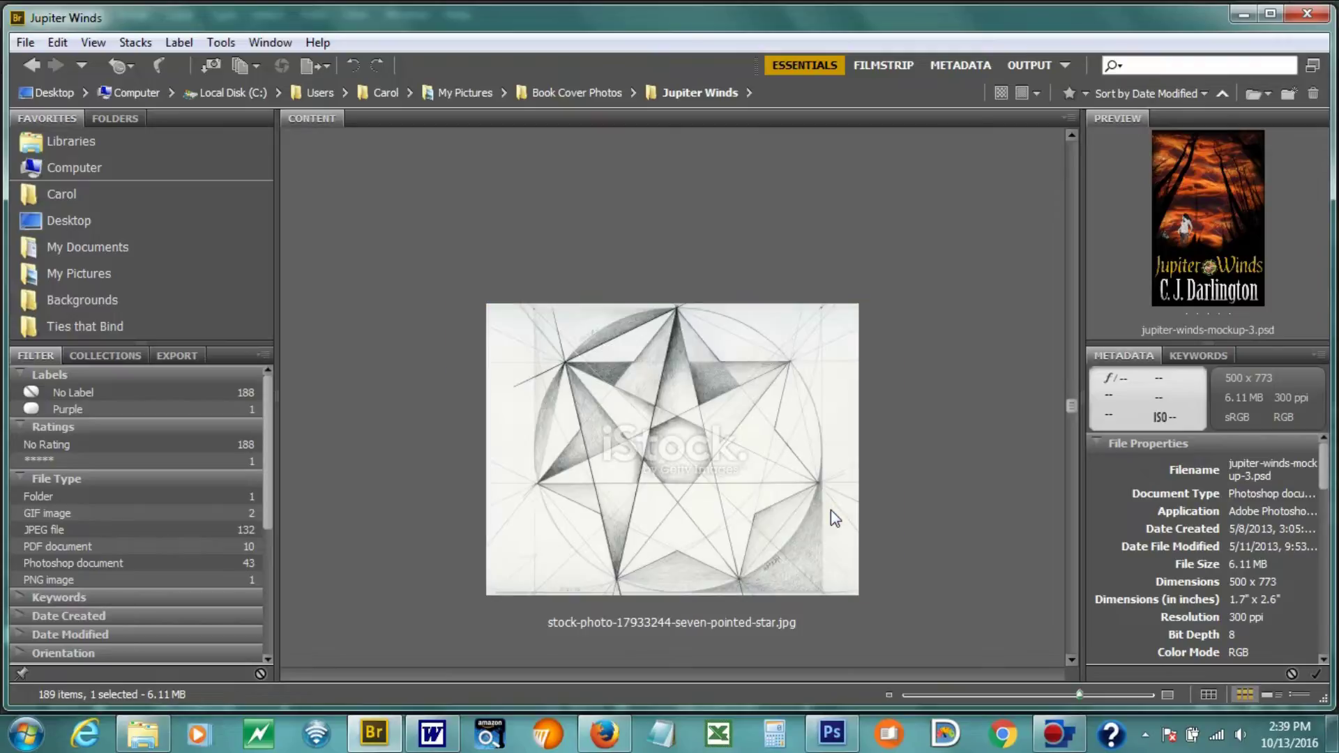
scroll(942, 458, "down", 1)
scroll(942, 459, "down", 1)
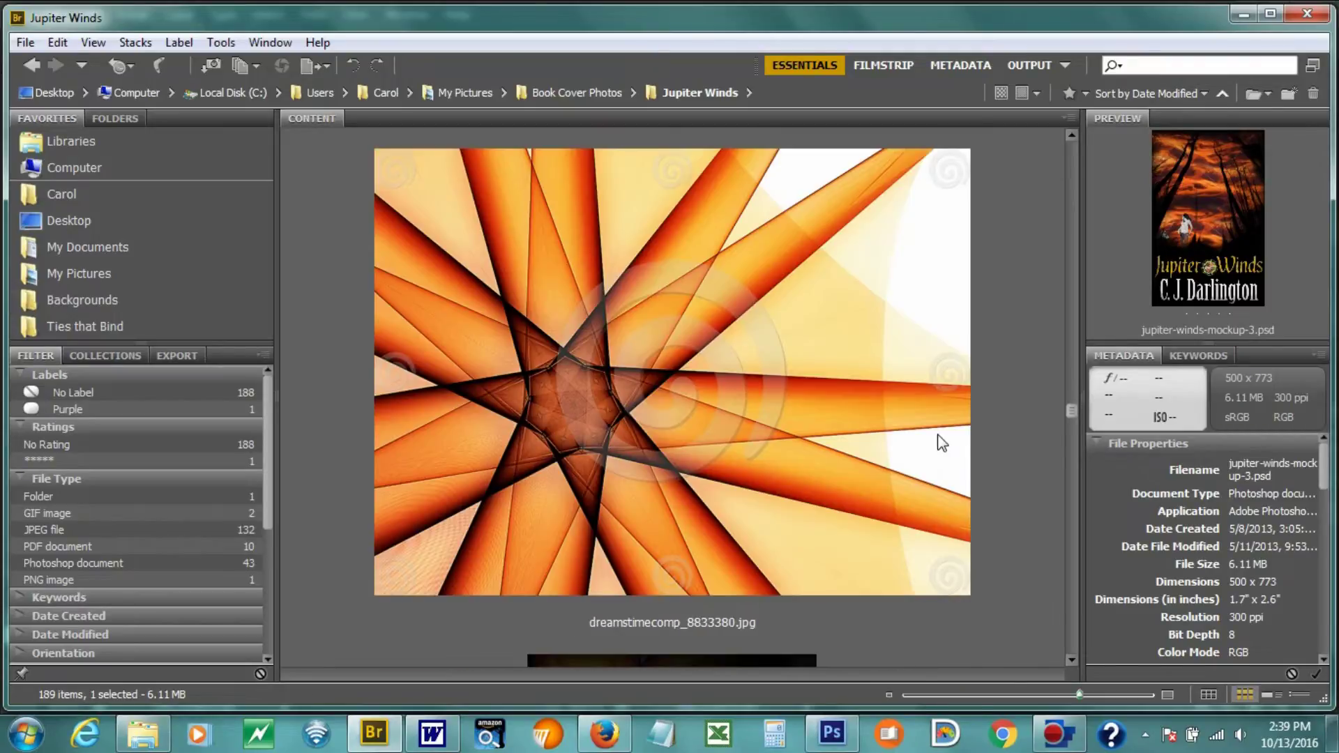
scroll(936, 433, "down", 1)
scroll(936, 433, "down", 2)
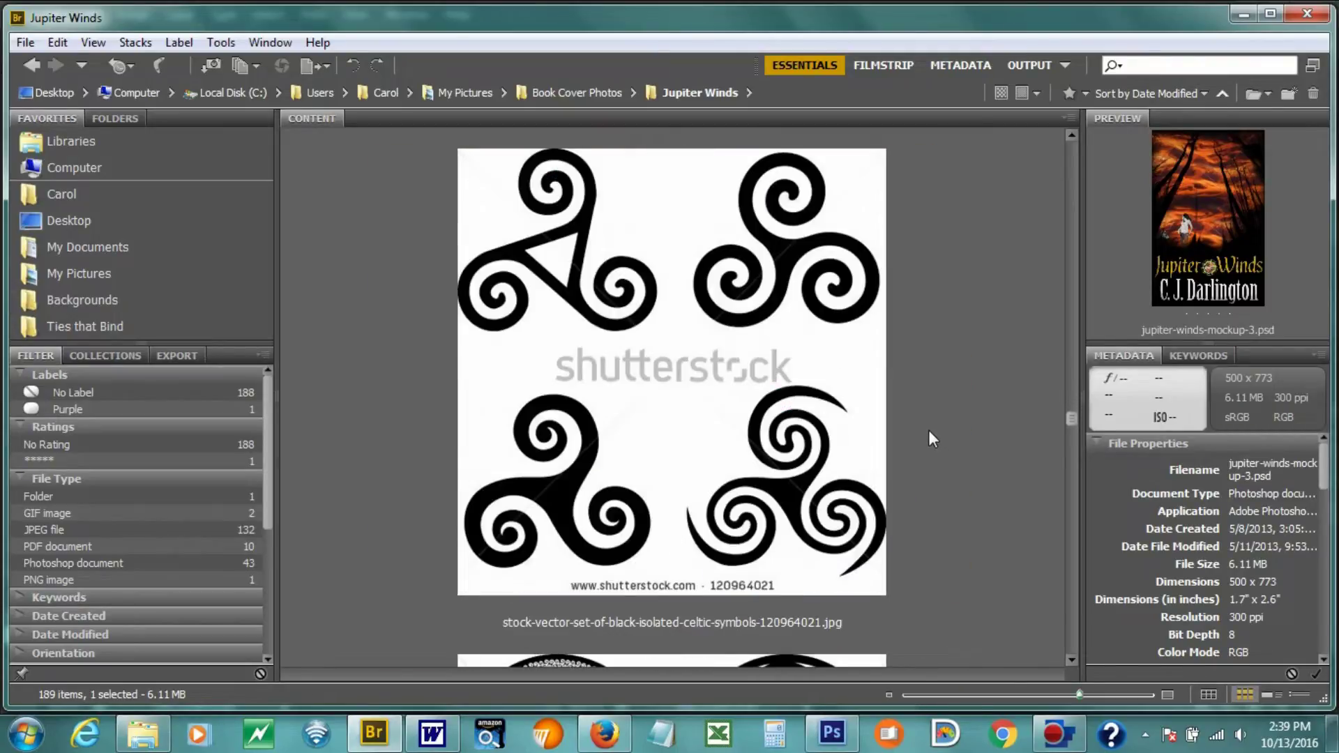
scroll(713, 475, "down", 1)
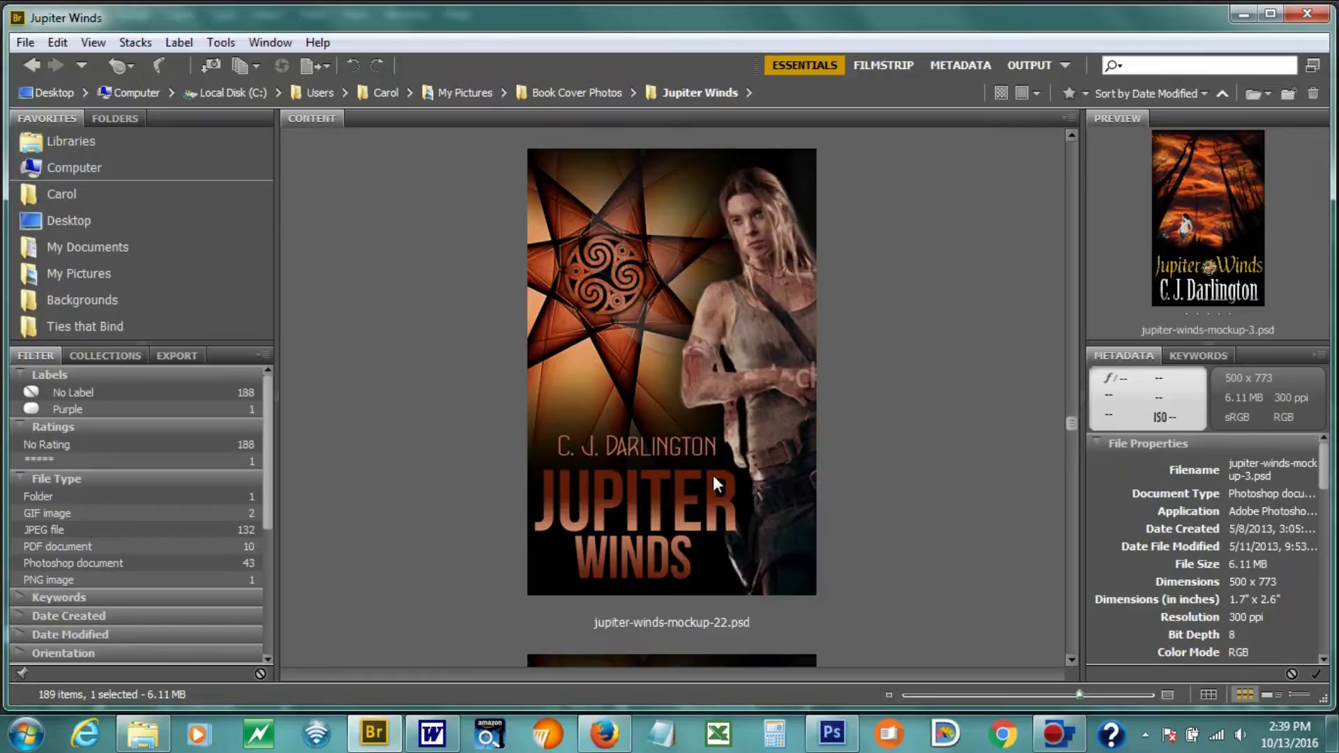
scroll(734, 385, "down", 1)
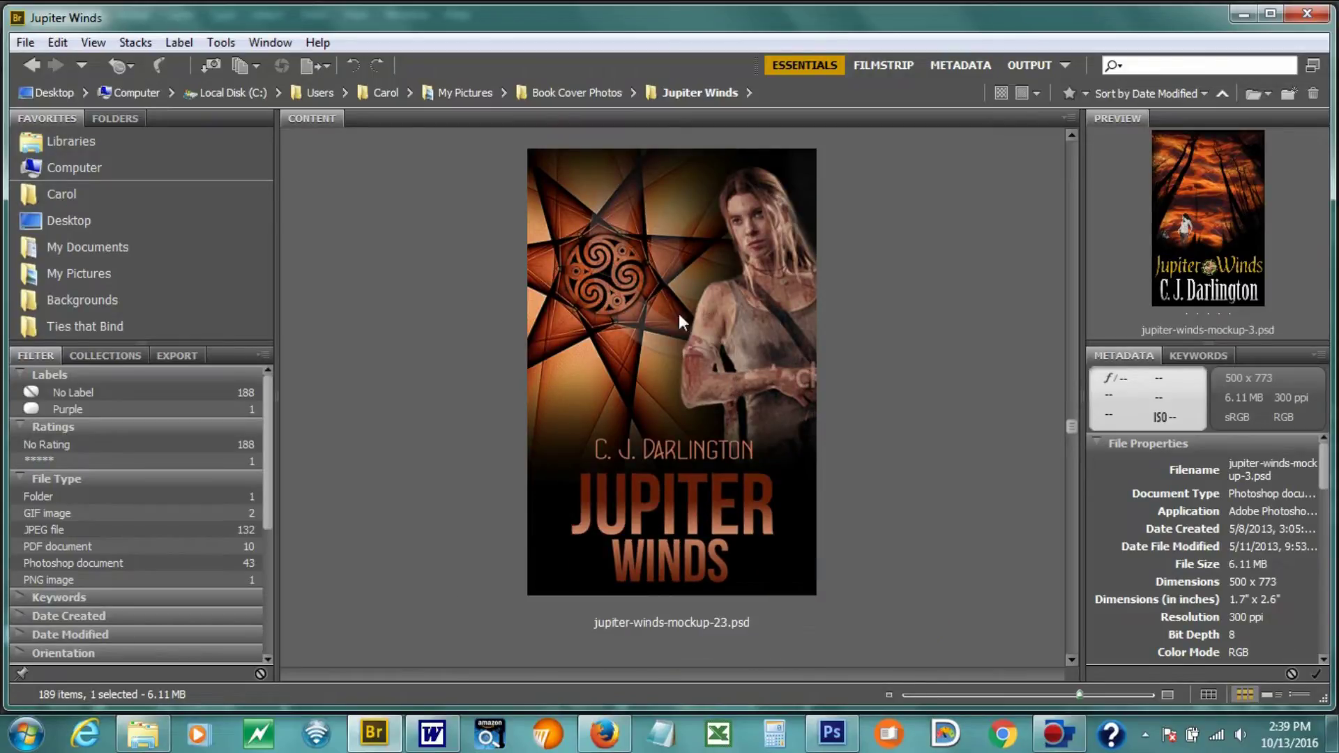
Examine the running-girl stock photo and the forest cover versions from jupiter-winds-mockup-24.psd to jupiter-winds-mockup-26.psd.
scroll(642, 310, "down", 1)
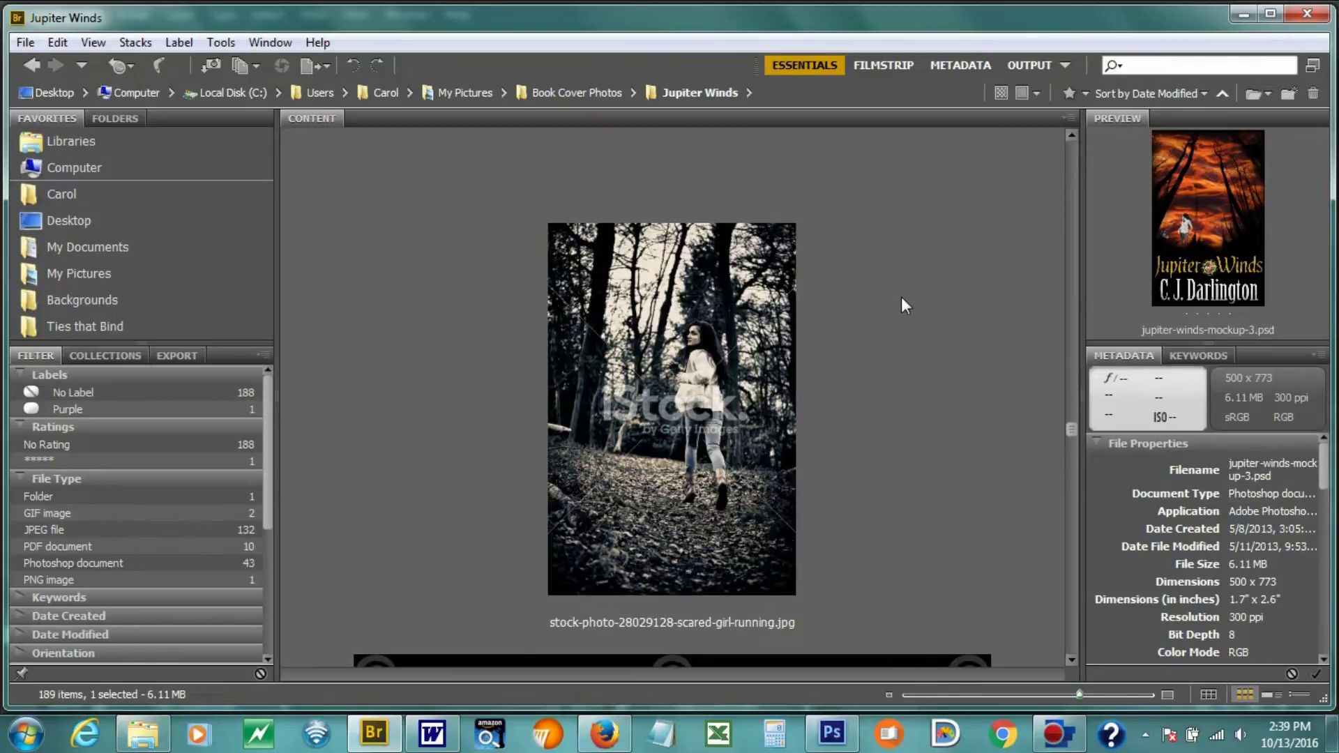
scroll(902, 296, "down", 1)
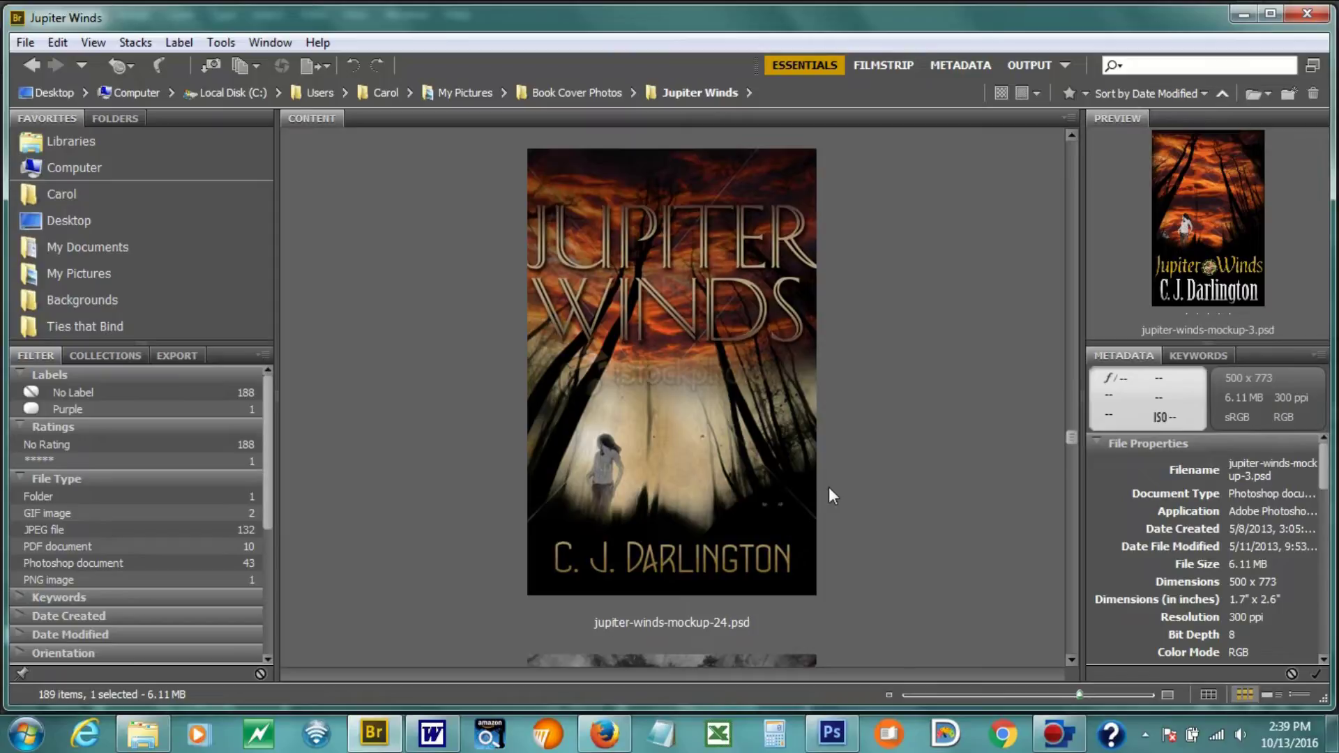
scroll(784, 483, "down", 1)
scroll(766, 487, "down", 1)
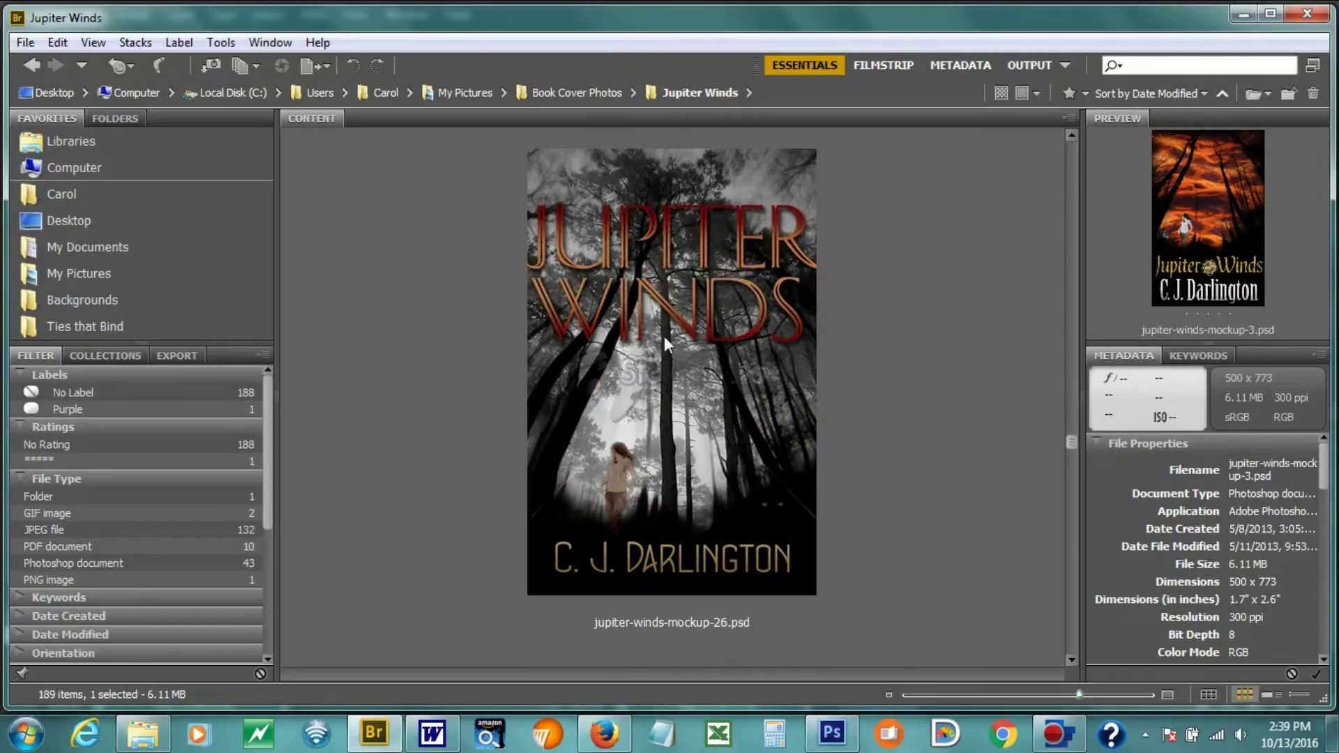
Examine the images from the elderly woman's portrait through the red canyon and red sunset clouds to jupiter-winds-mockup-30.psd.
scroll(664, 337, "down", 1)
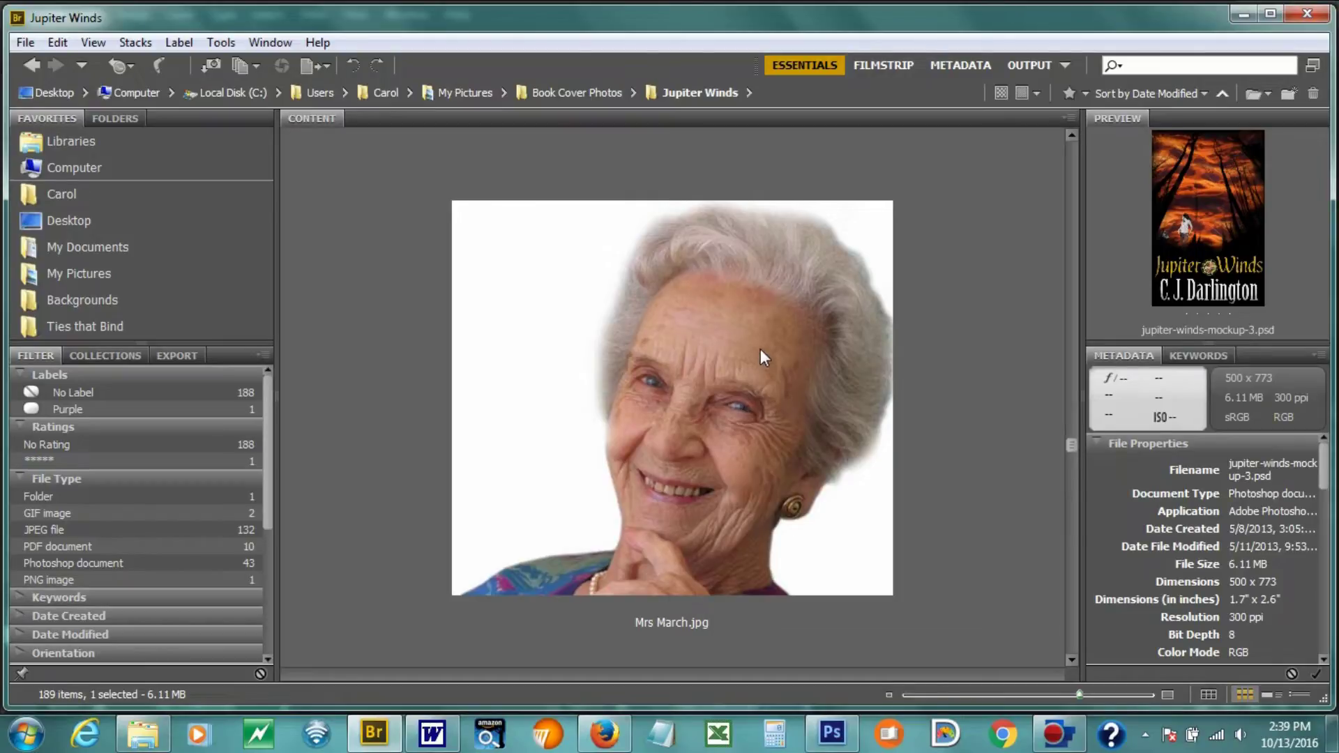
scroll(761, 339, "down", 1)
scroll(761, 347, "down", 1)
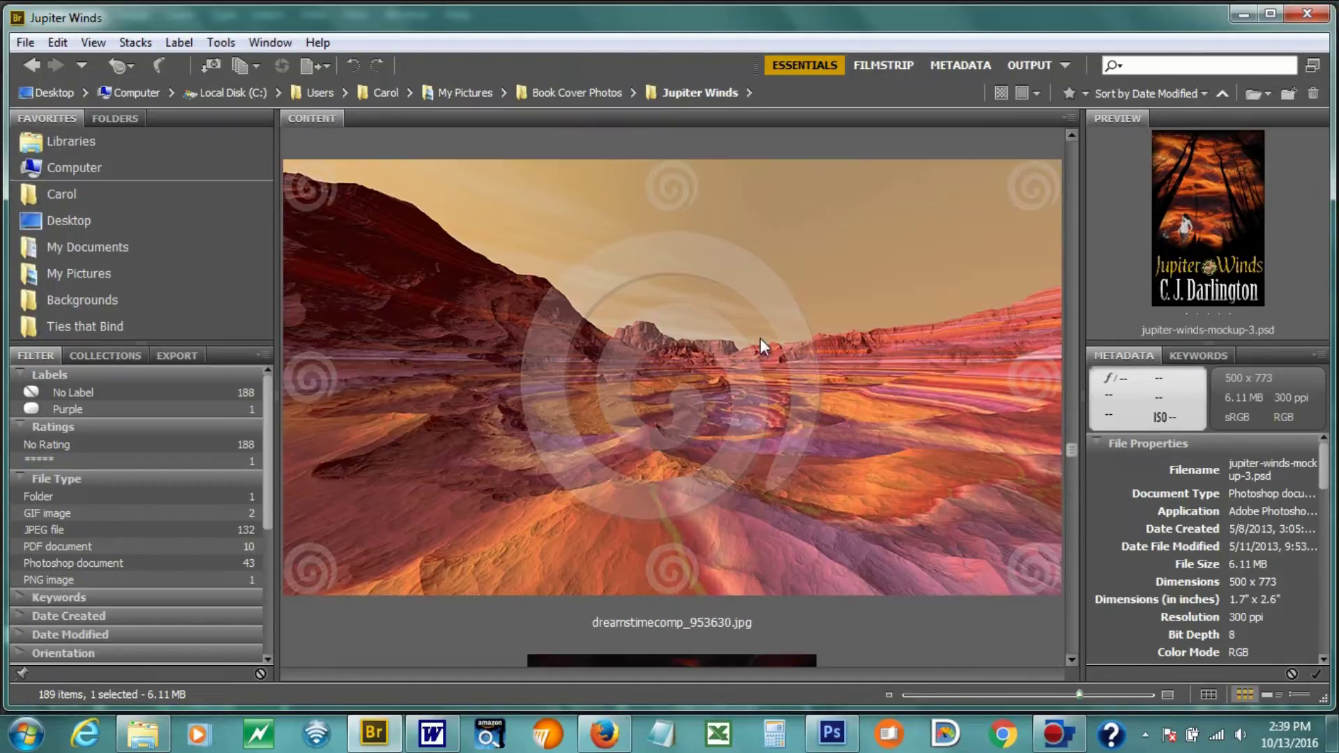
scroll(762, 341, "down", 1)
scroll(762, 340, "down", 1)
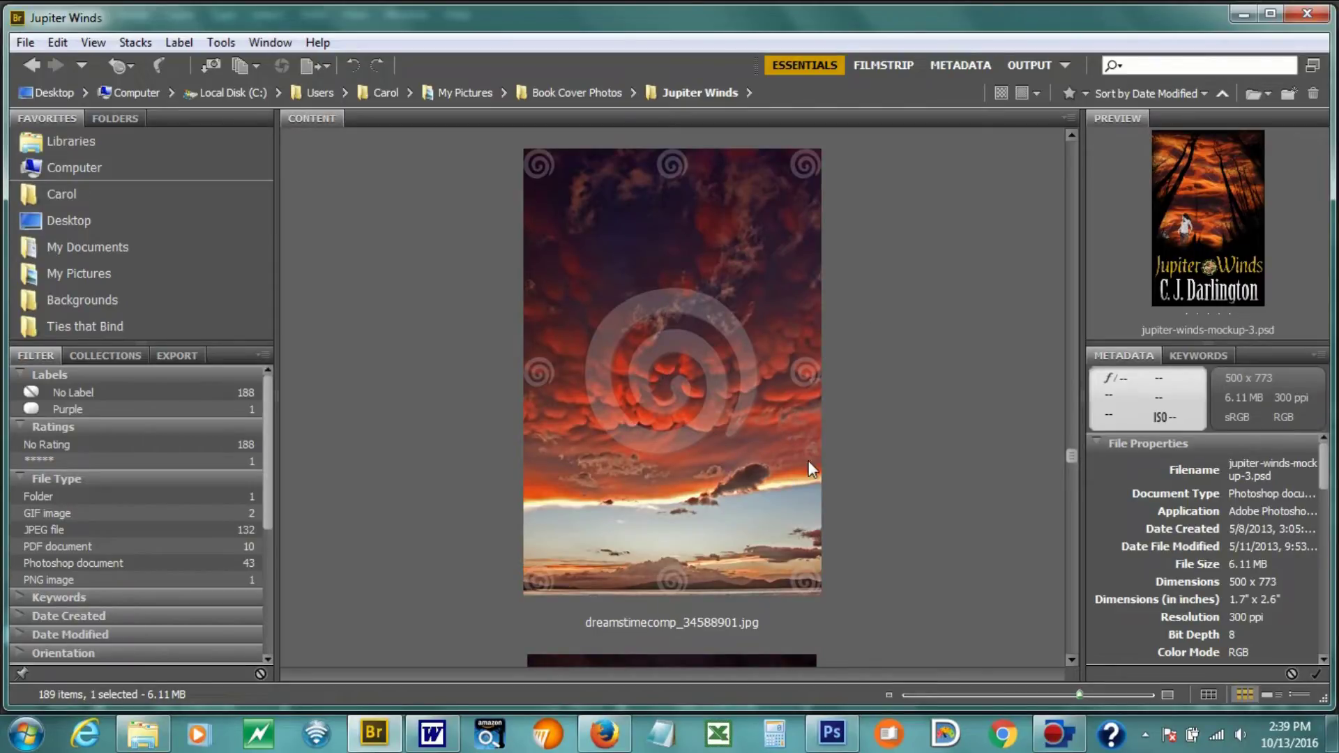
scroll(811, 459, "down", 1)
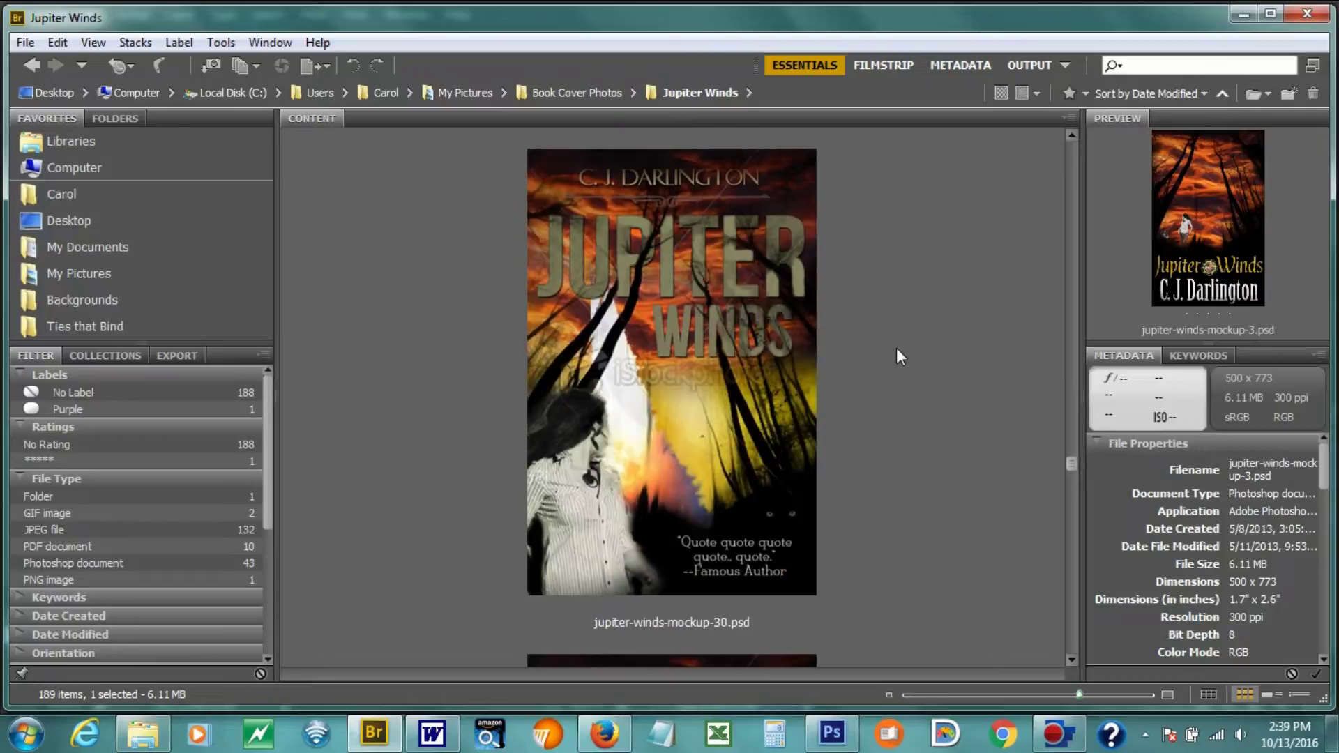
Examine the forest girl and lightning stock photos, and the lightning covers jupiter-winds-mockup-32.psd, 31 and 33.
scroll(896, 349, "down", 1)
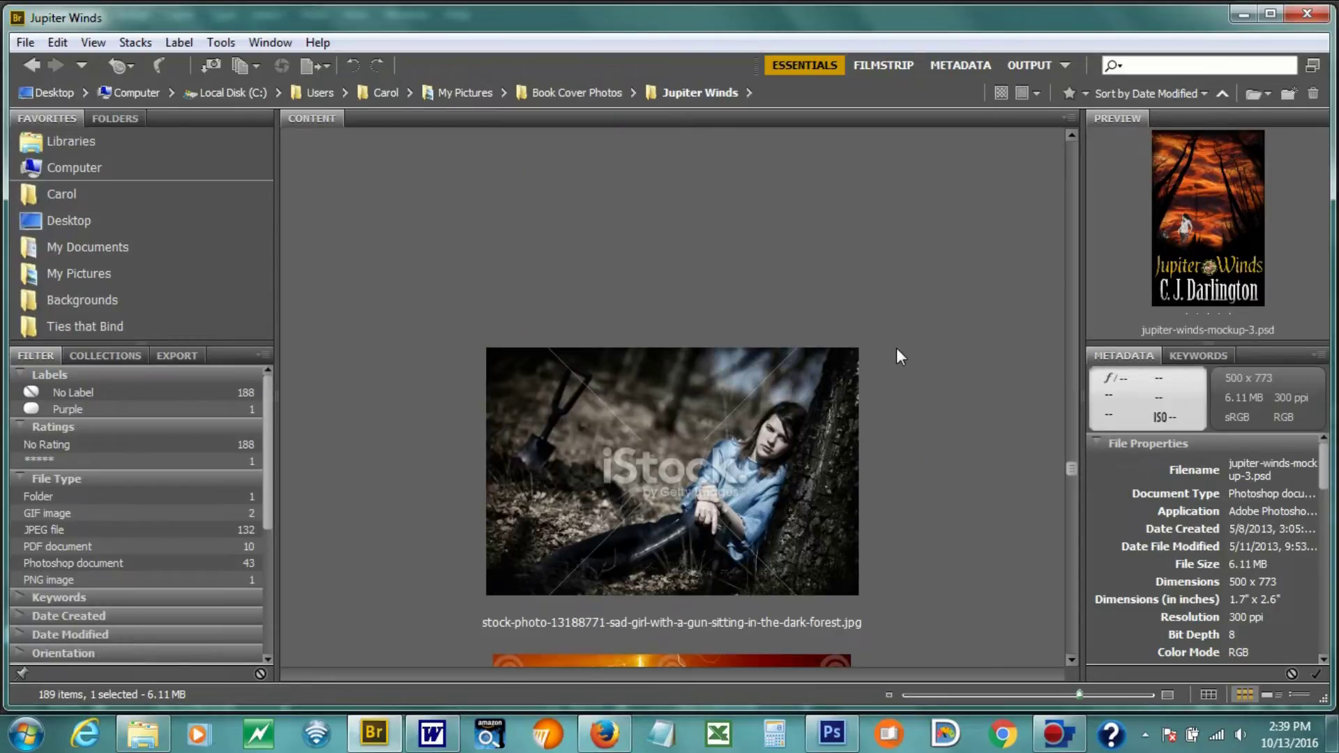
scroll(707, 545, "down", 1)
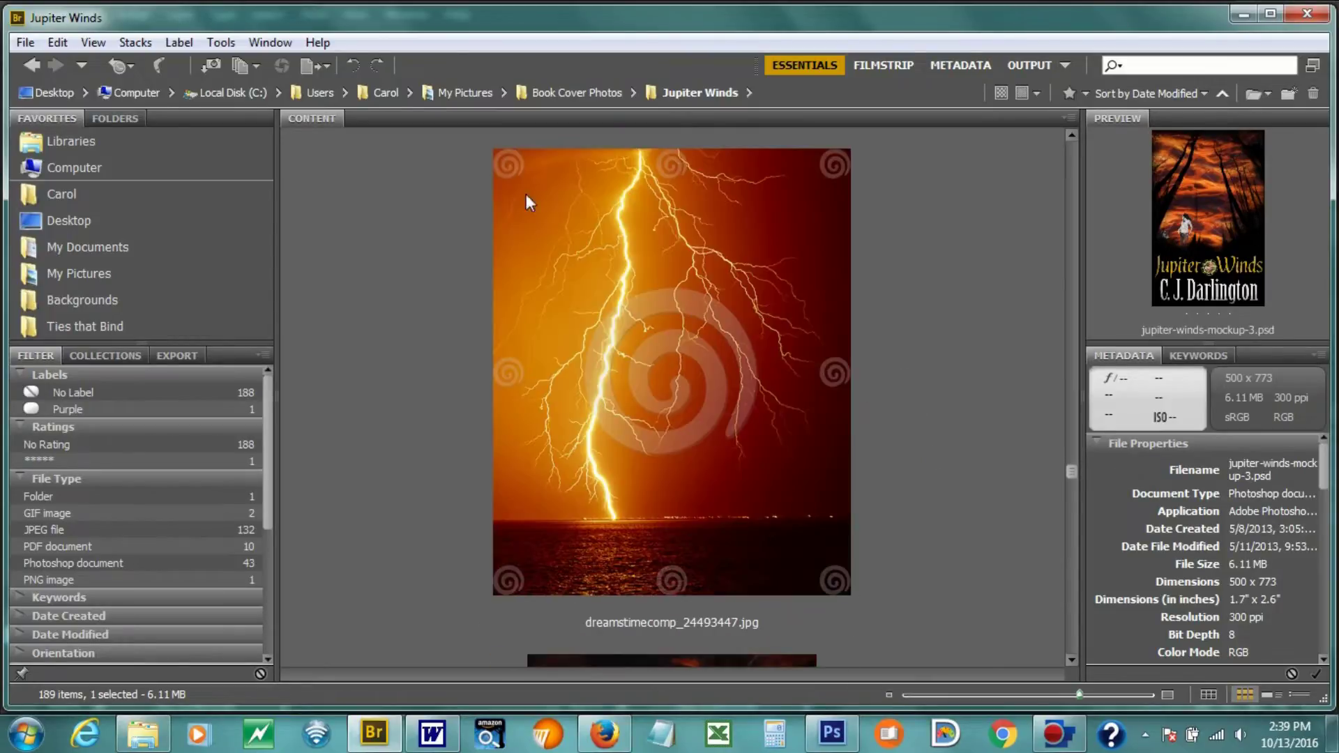
scroll(801, 436, "down", 1)
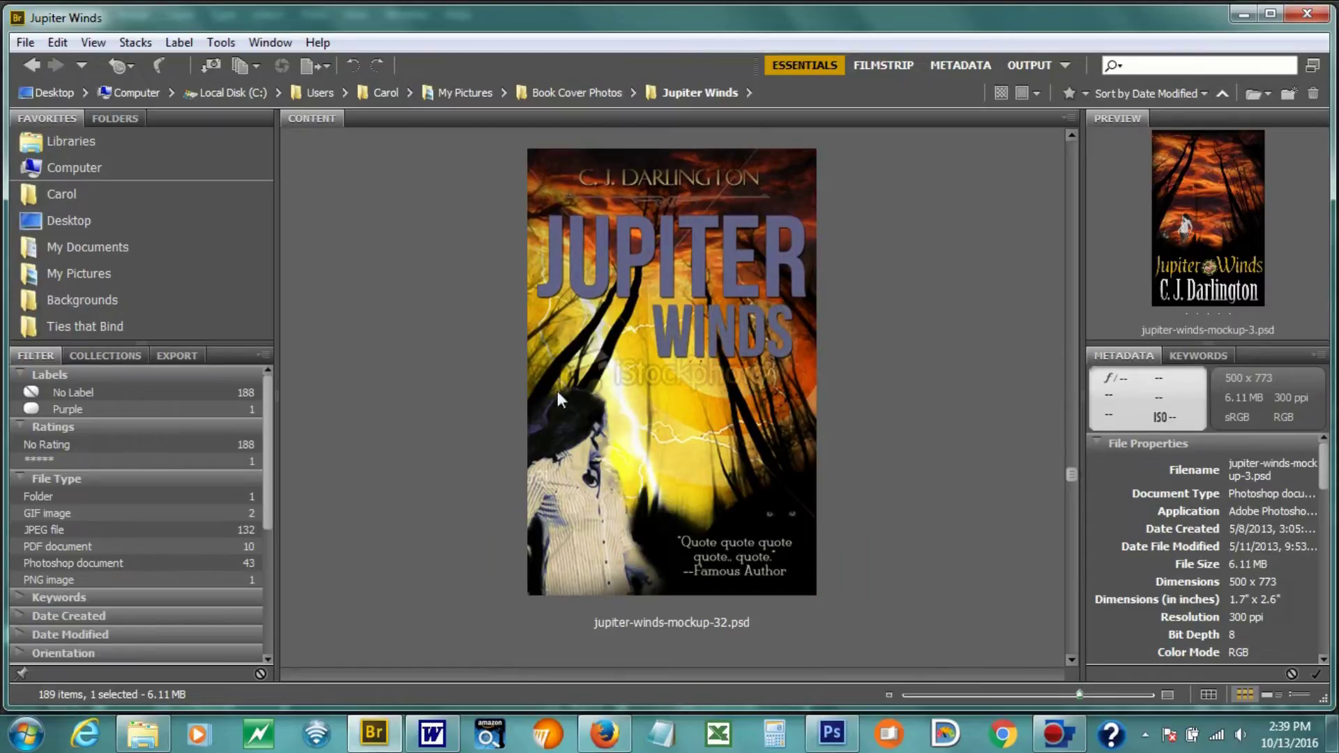
scroll(710, 442, "down", 2)
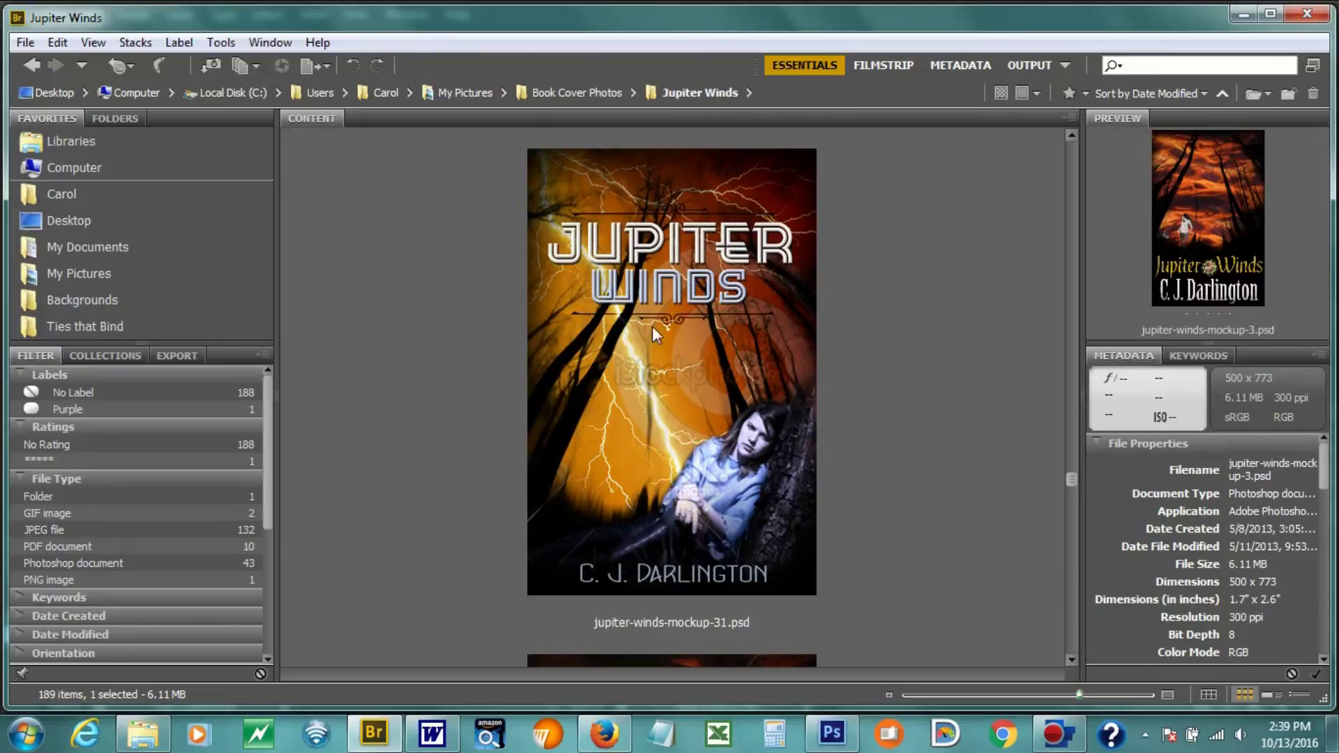
scroll(845, 415, "down", 1)
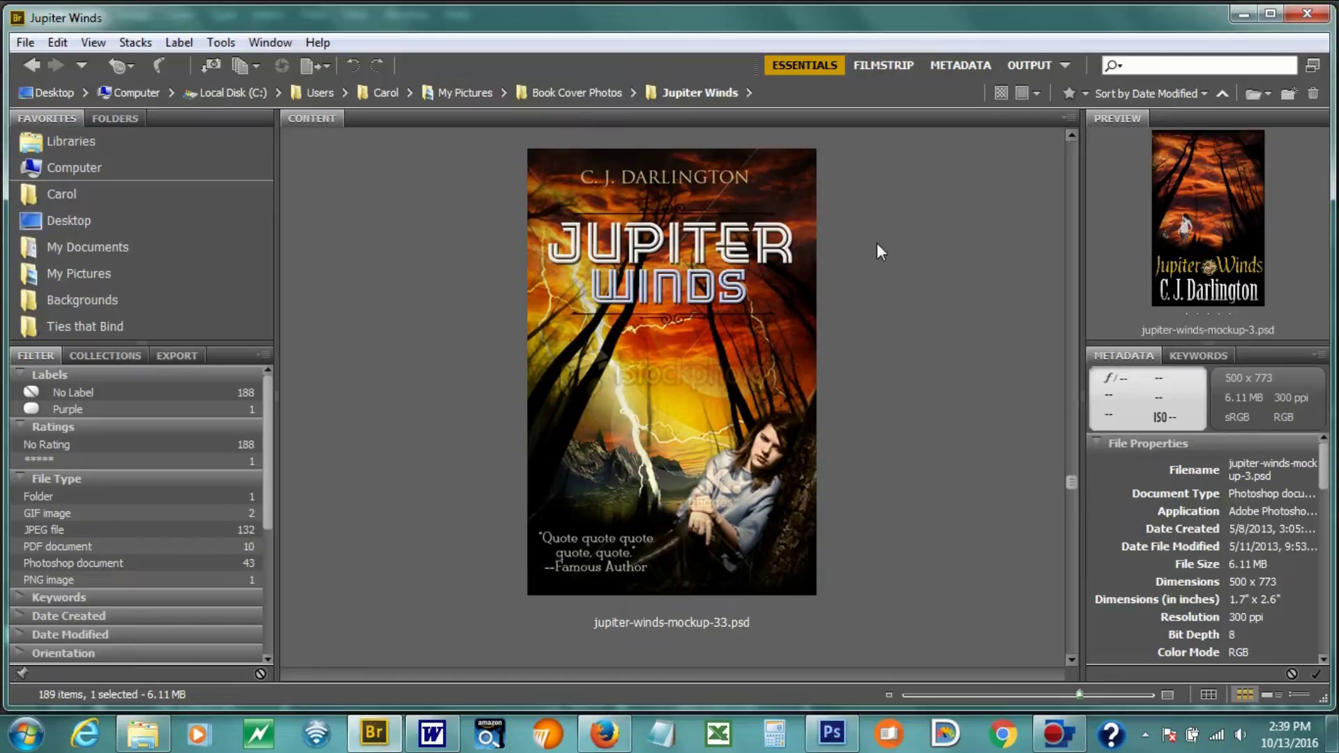
Examine the ray gun photo and the covers from jupiter-winds-mockup-33.jpg through mockup 34 to jupiter-winds-mockup-35.jpg.
scroll(877, 243, "down", 1)
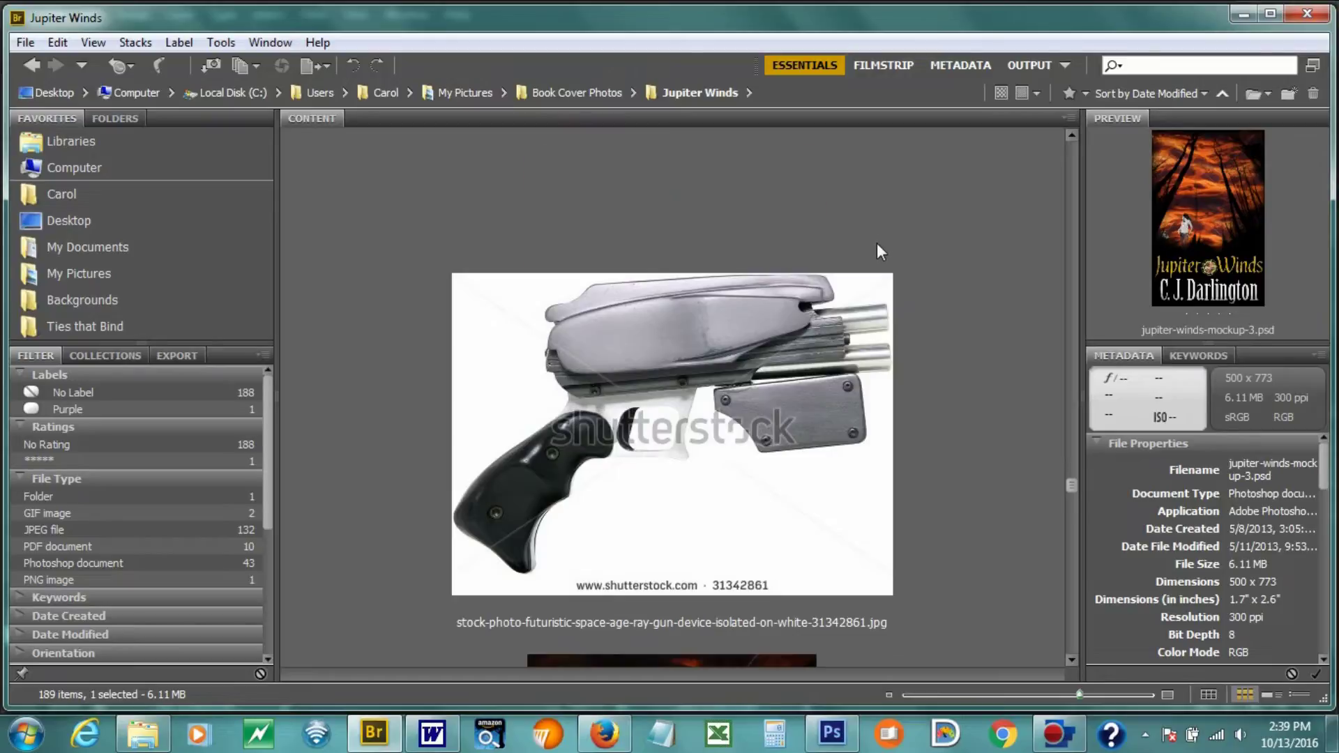
scroll(877, 243, "down", 1)
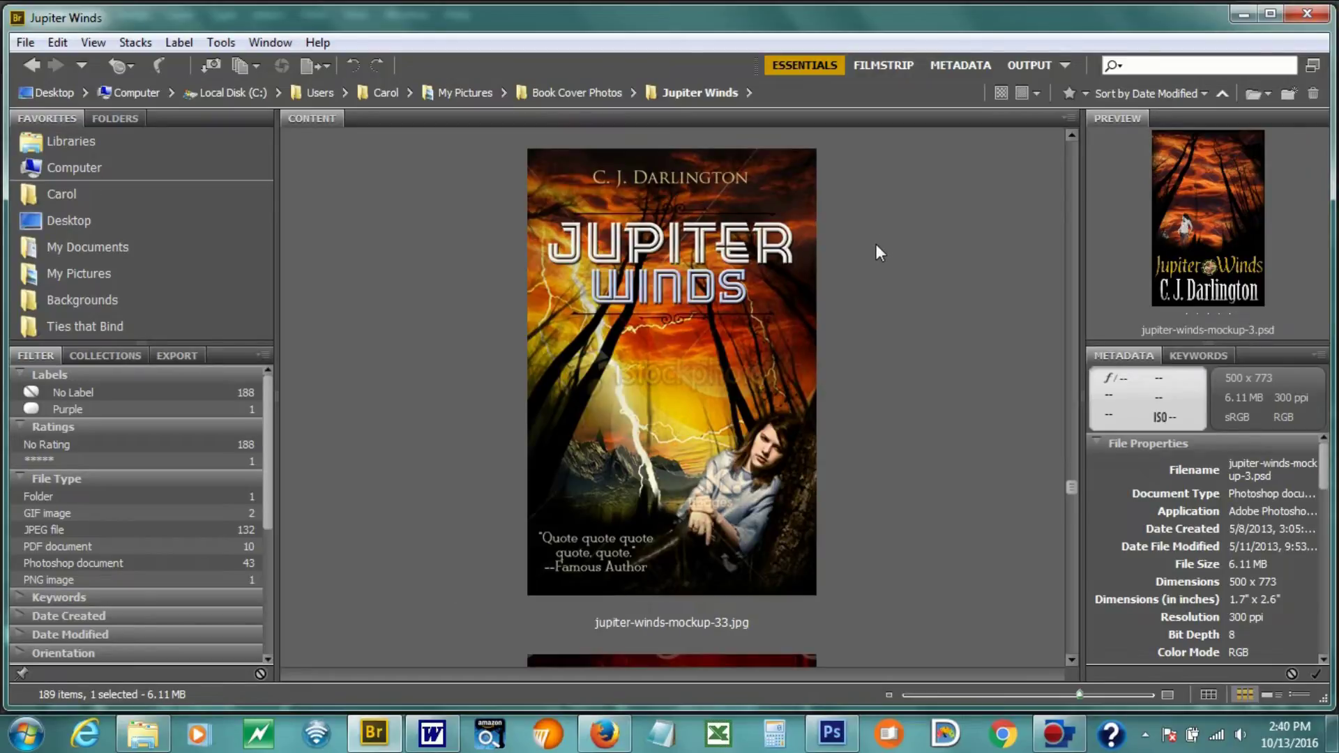
scroll(877, 244, "down", 1)
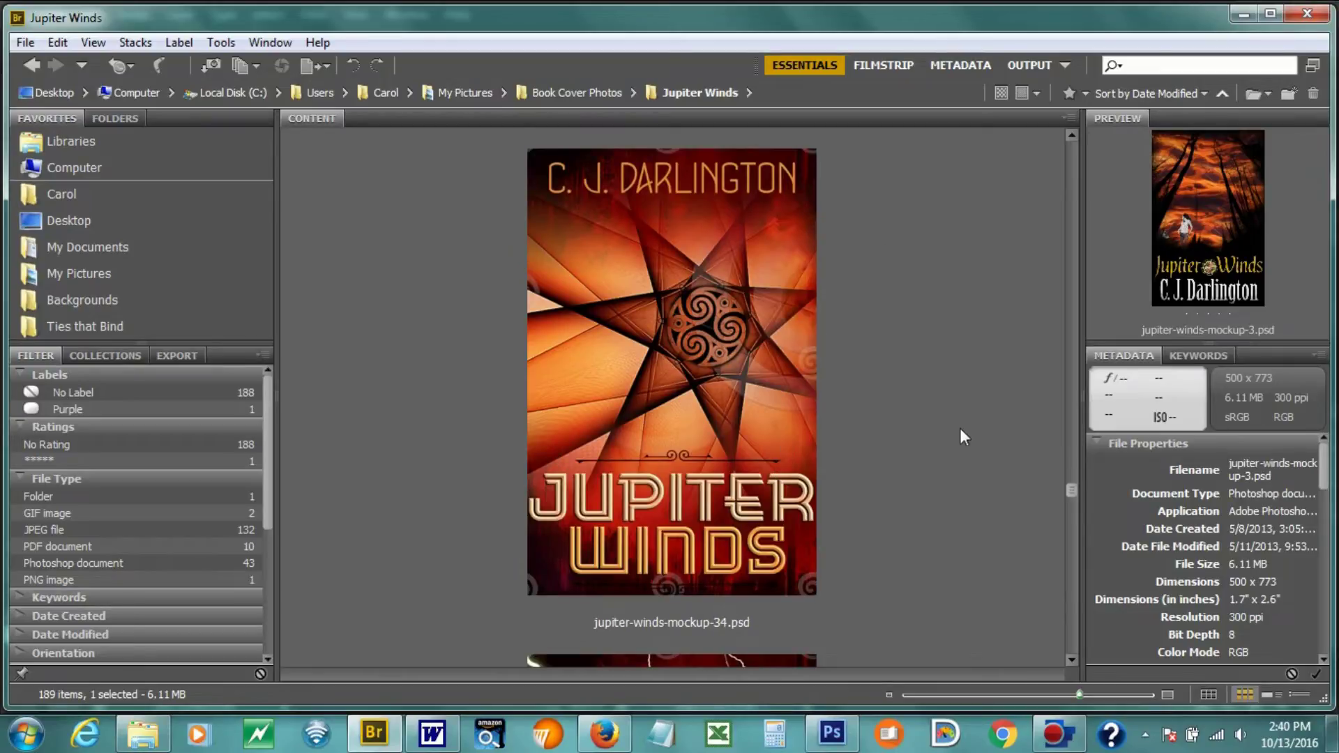
scroll(956, 416, "down", 1)
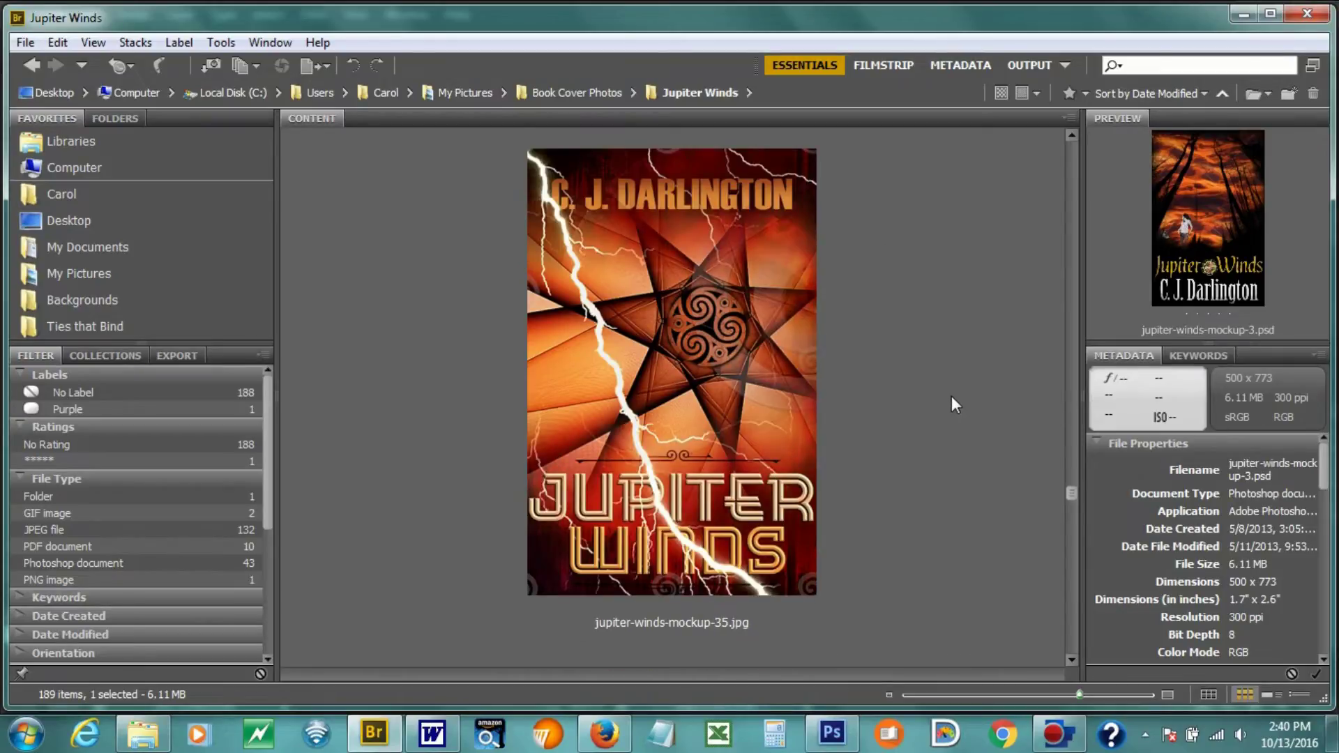
Examine the stock photos from the glowing blue figures through the robot soldiers, rocket launch and space sunrise to the dark grunge texture.
scroll(949, 314, "down", 1)
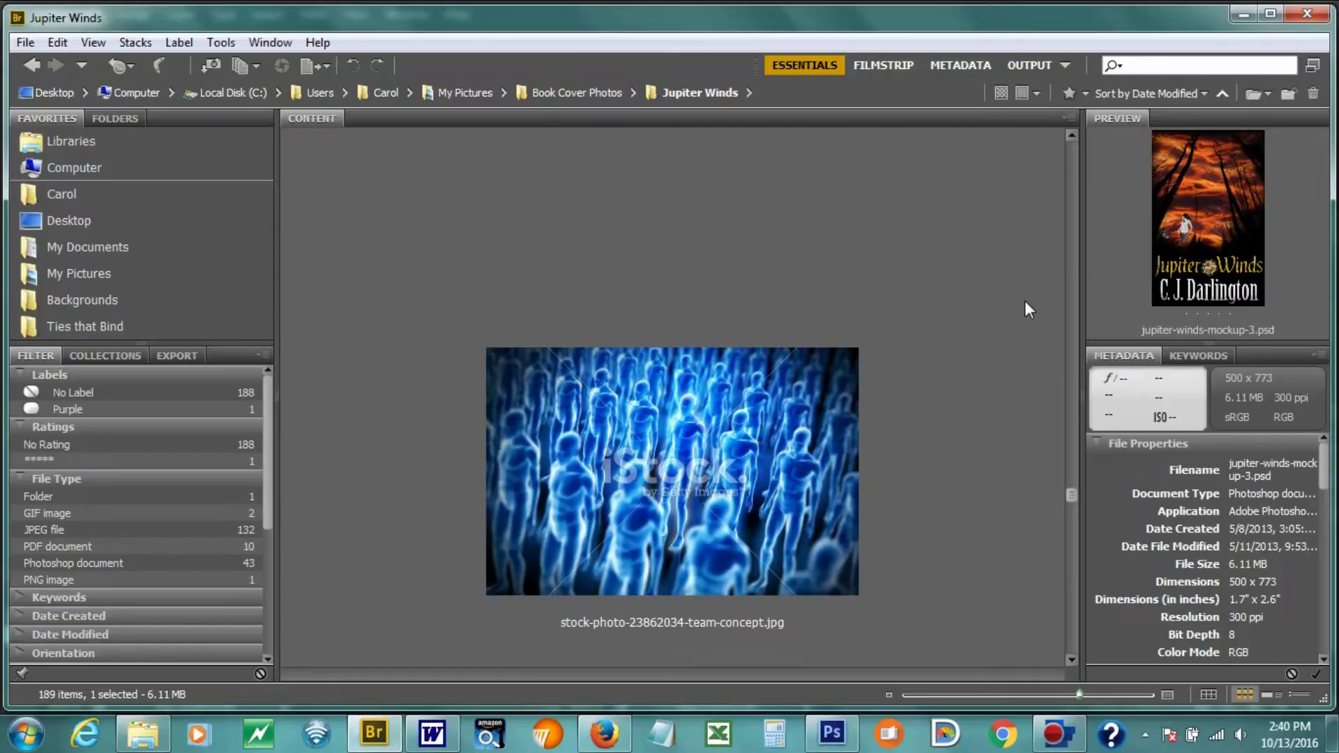
scroll(1026, 307, "down", 1)
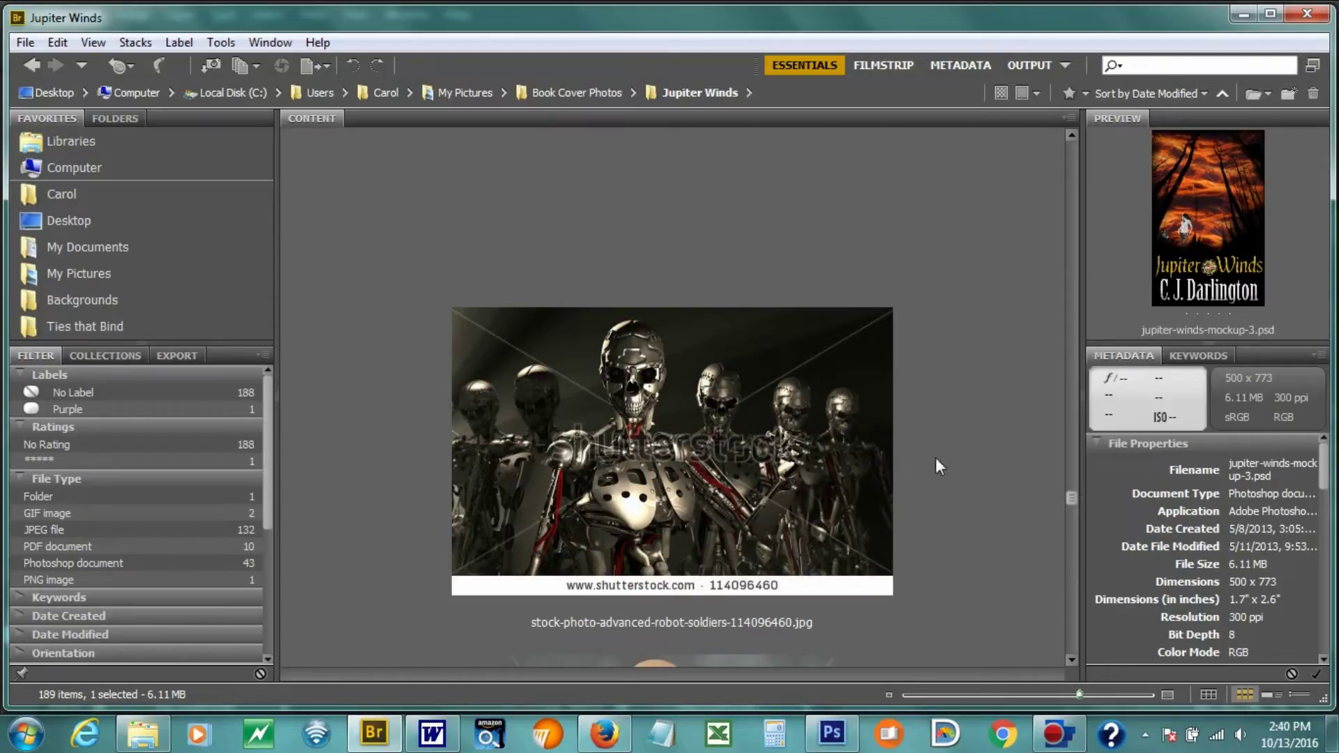
scroll(928, 442, "down", 1)
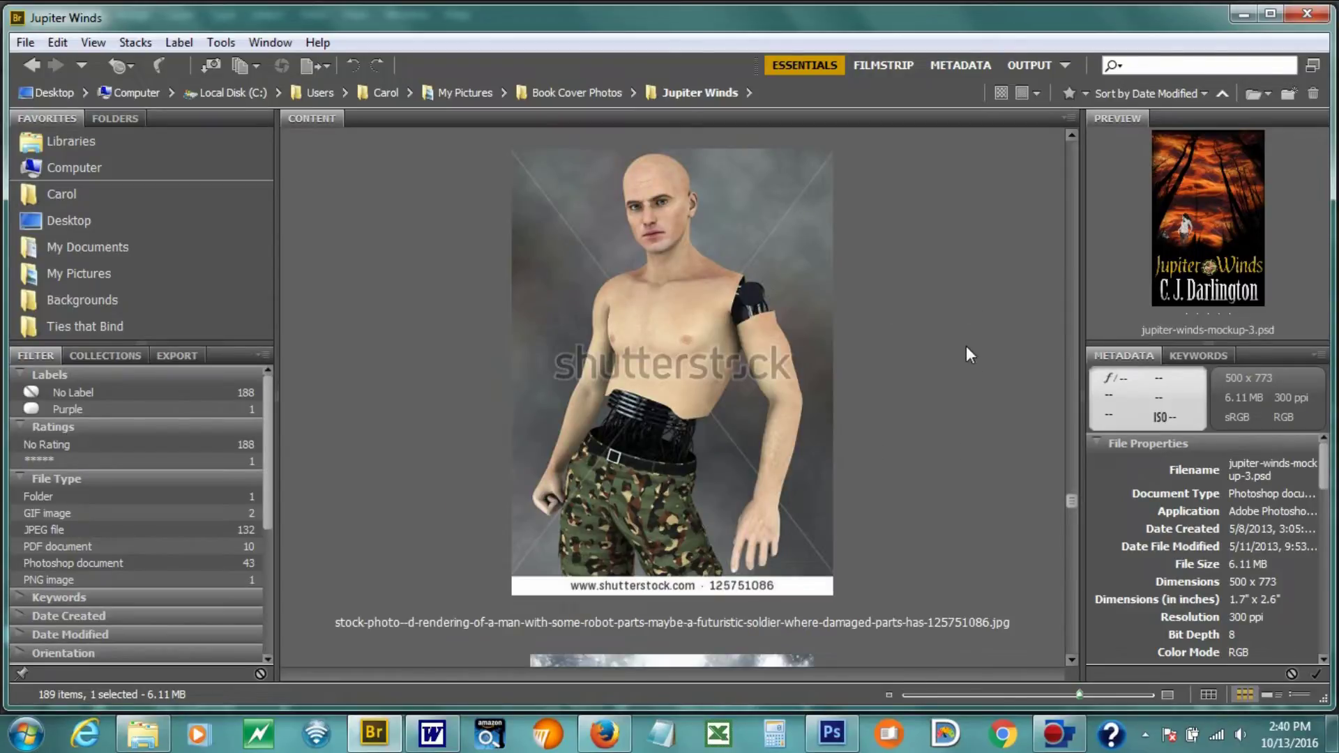
scroll(967, 347, "down", 2)
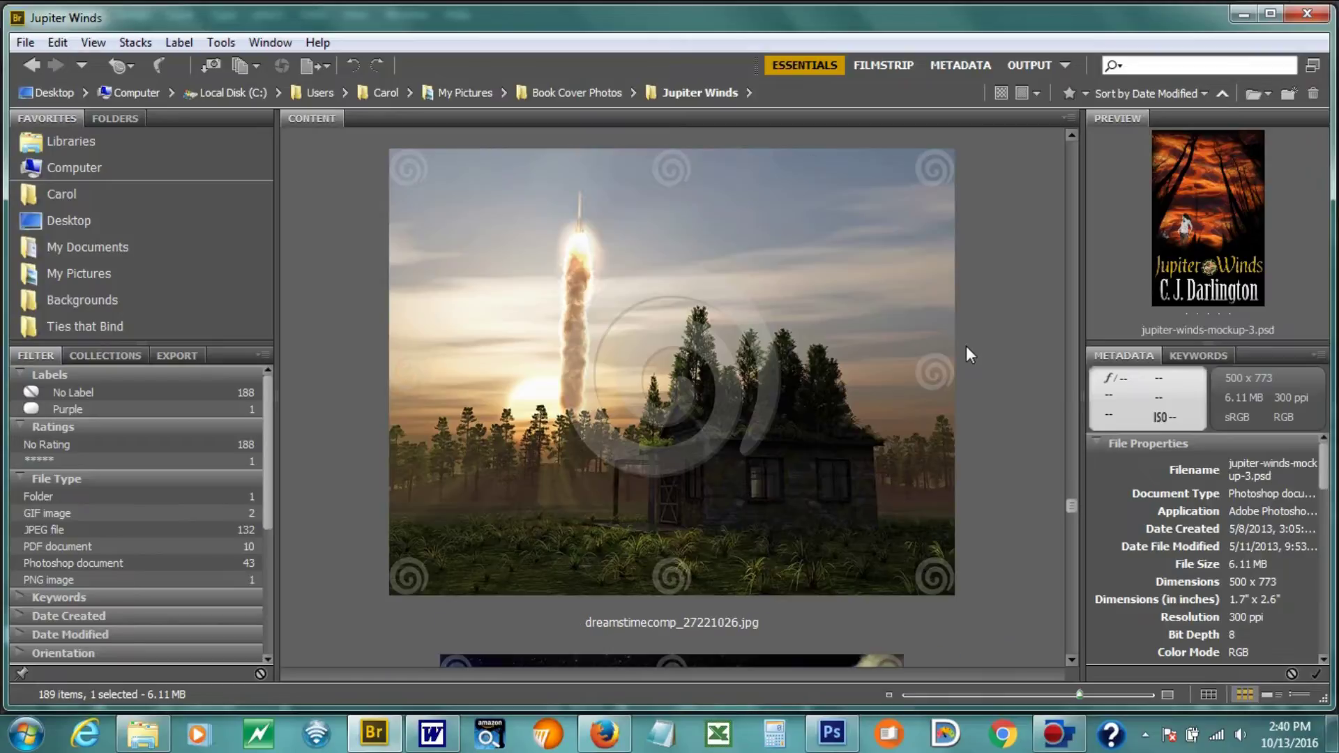
scroll(812, 334, "down", 2)
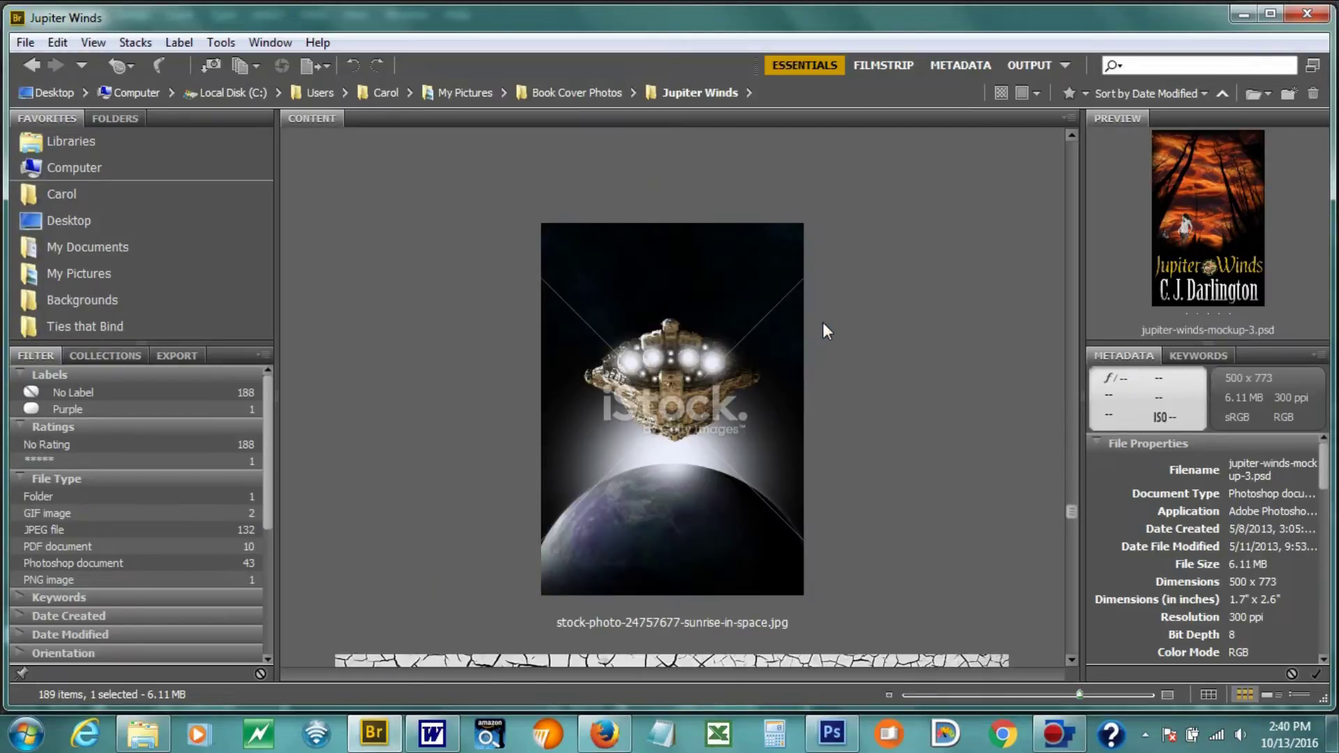
scroll(687, 395, "down", 4)
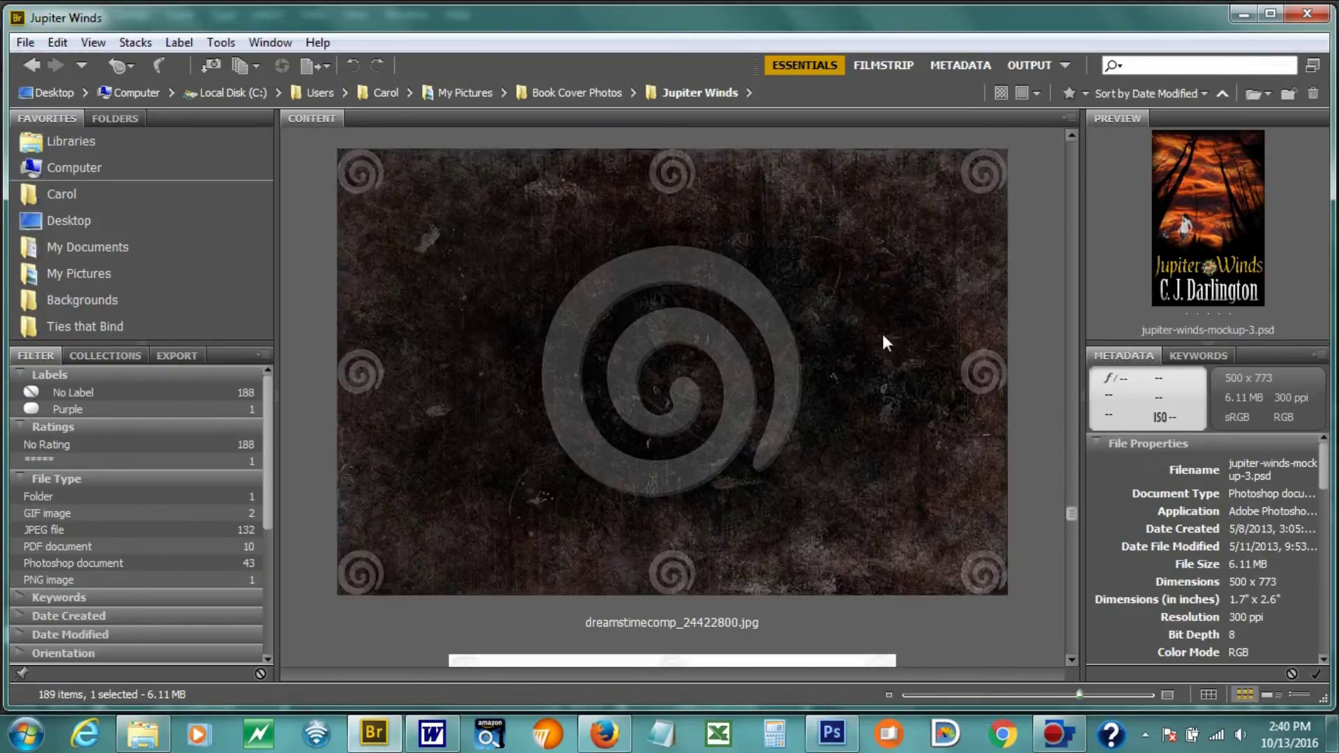
Examine the flying saucer covers jupiter-winds-mockup-37.jpg and jupiter-winds-mockup-36.psd, Grey.jpg, and the stock photo of the young woman looking out.
scroll(881, 336, "down", 3)
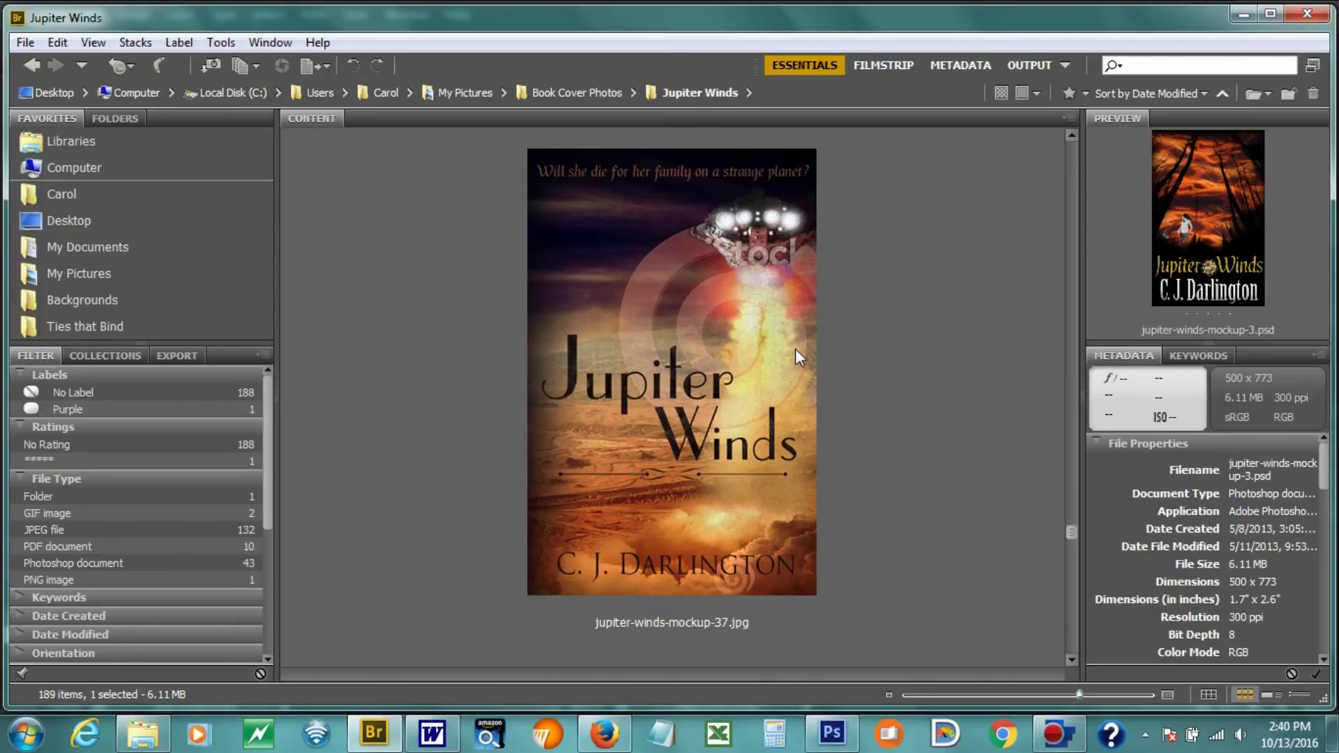
scroll(795, 350, "down", 1)
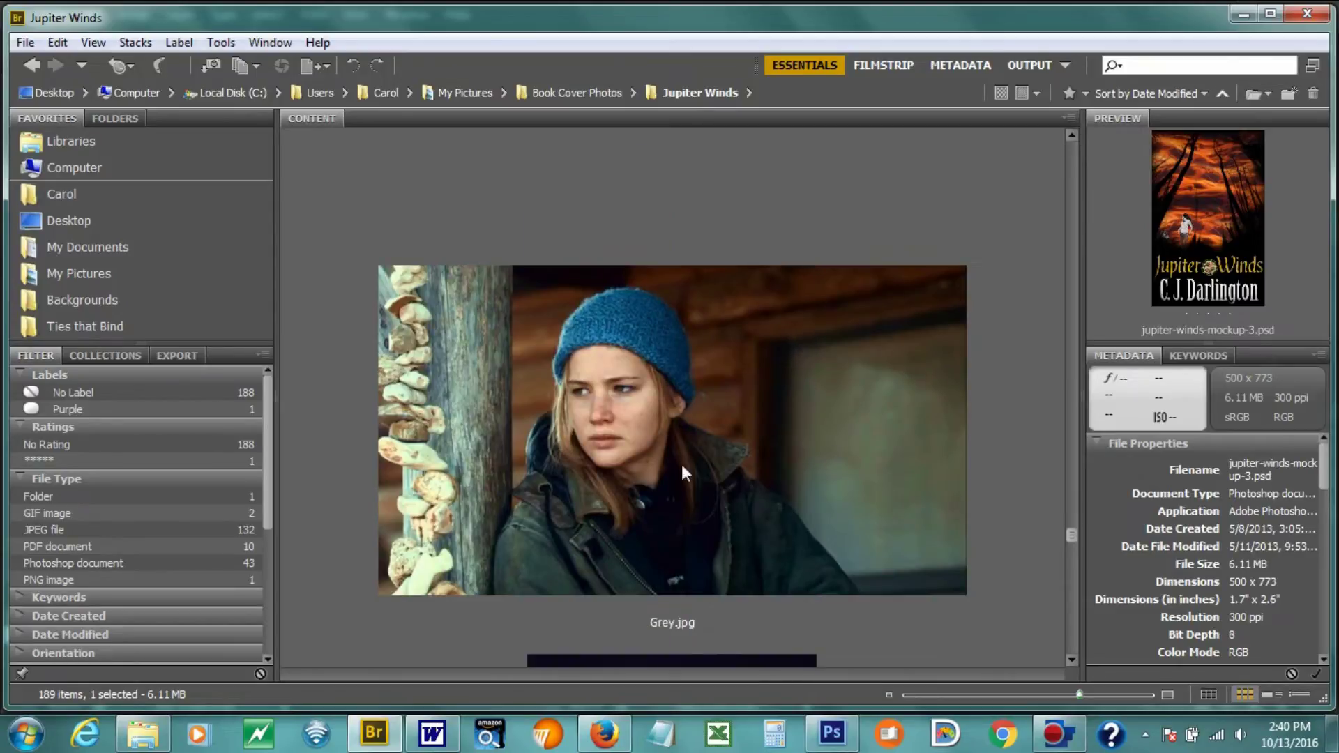
scroll(721, 359, "down", 2)
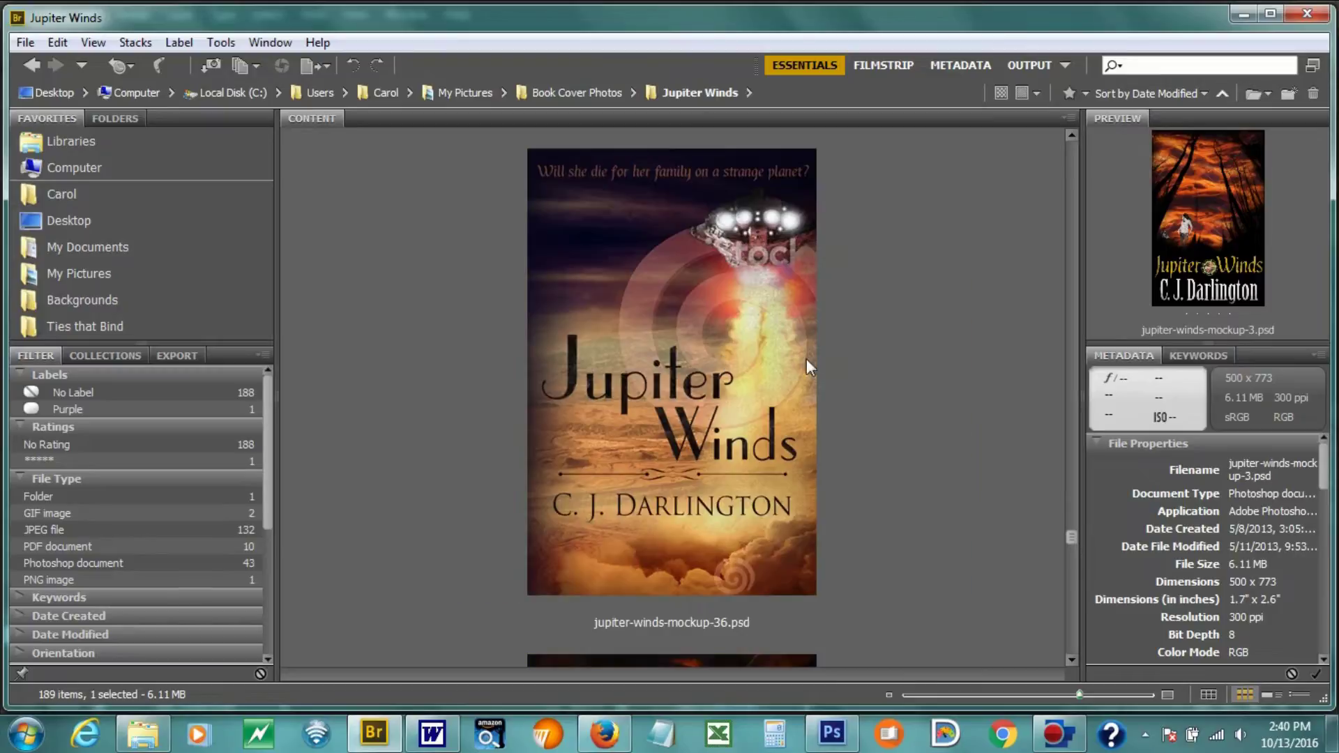
scroll(731, 224, "down", 3)
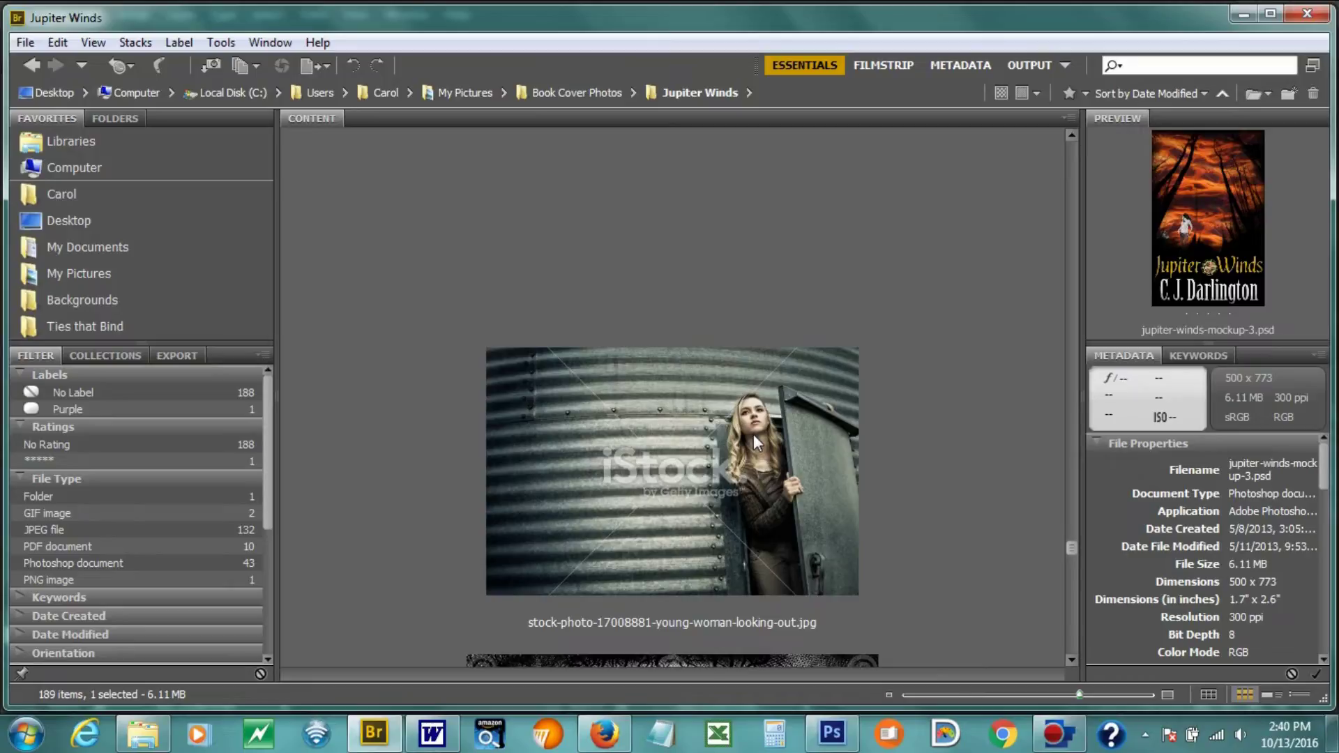
Examine the grunge border dreamstimecomp_19227288.jpg alongside the blue covers jupiter-winds-mockup-39.psd and jupiter-winds-mockup-39.jpg.
scroll(754, 434, "down", 1)
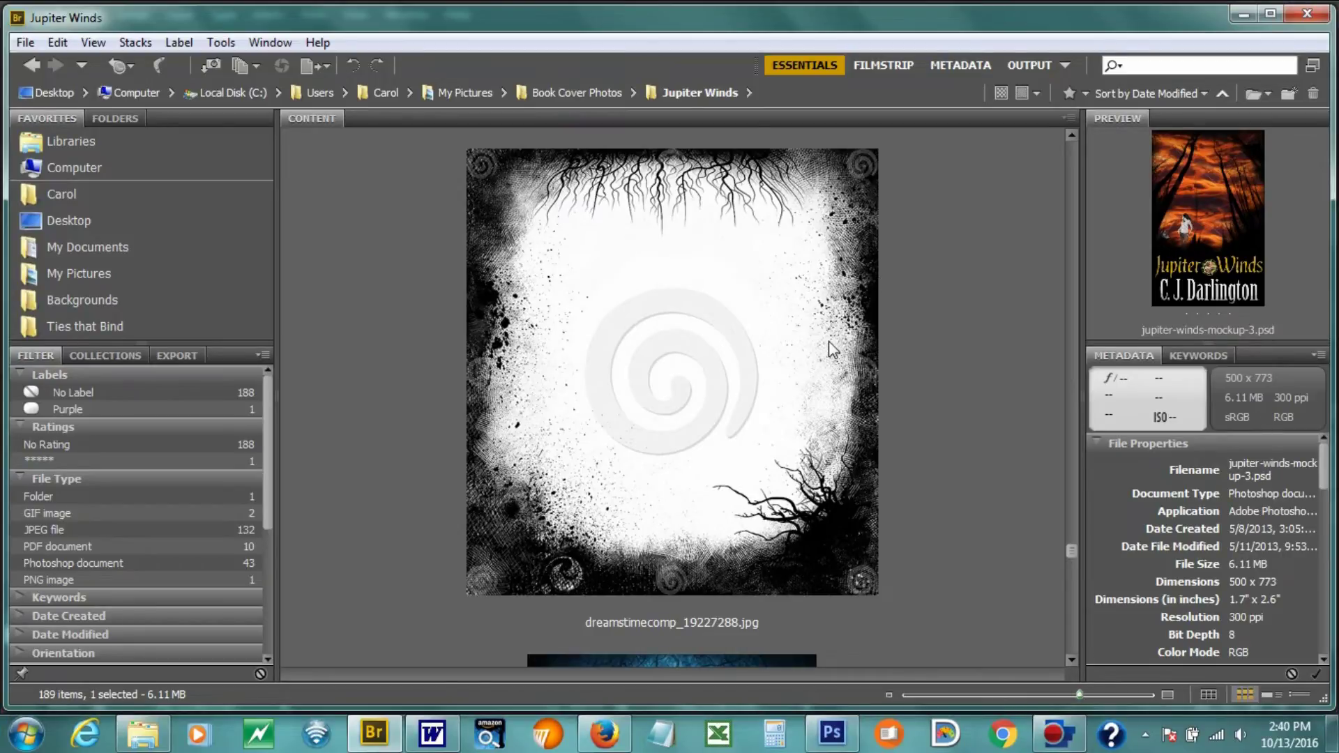
scroll(796, 398, "down", 1)
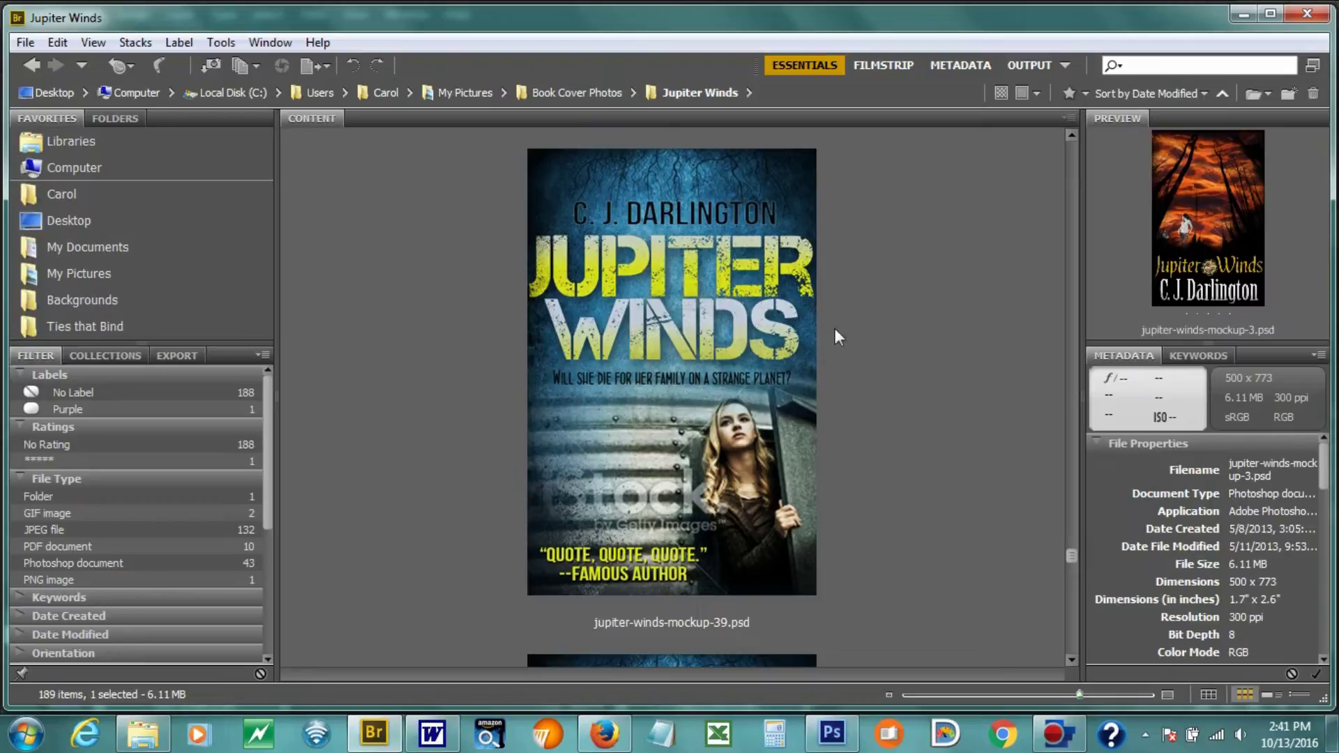
scroll(816, 318, "up", 1)
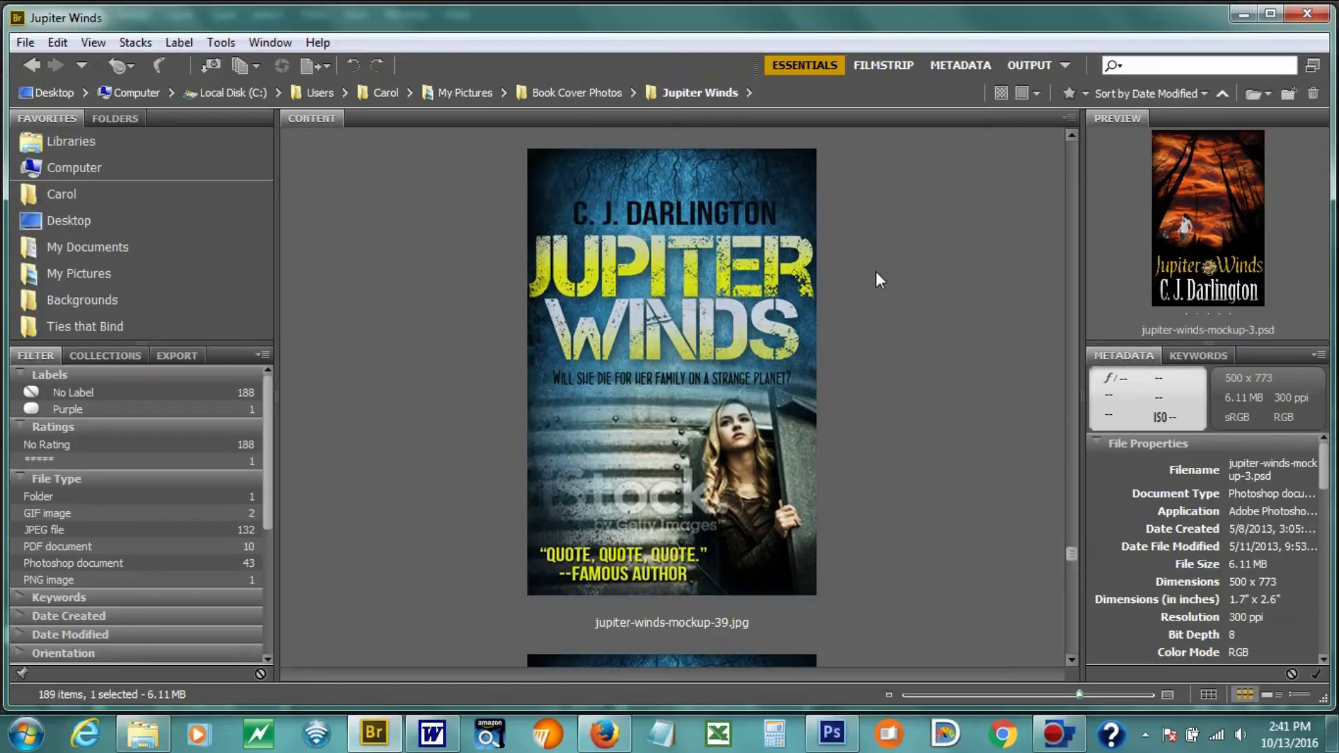
scroll(893, 293, "up", 1)
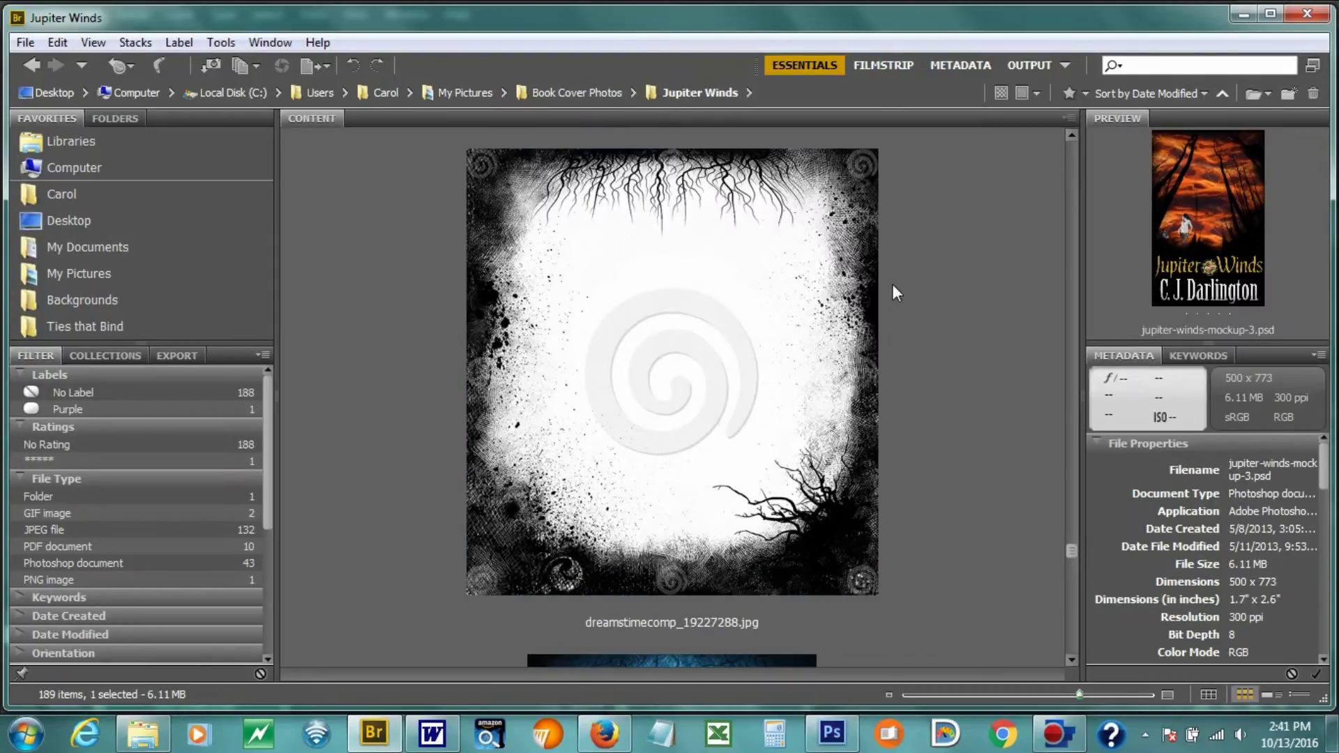
Compare jupiter-winds-mockup-40.psd with the finished front covers open in Photoshop, and return to Bridge.
scroll(886, 265, "down", 1)
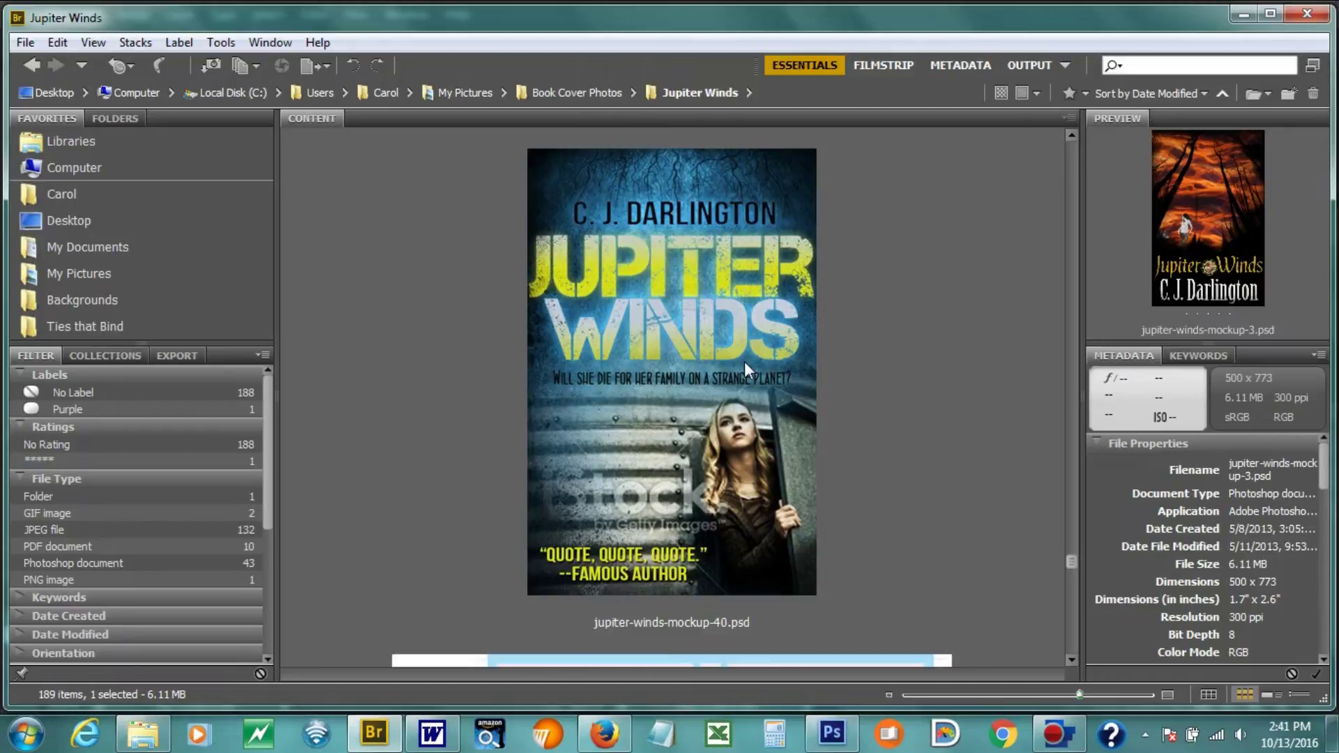
left_click(831, 732)
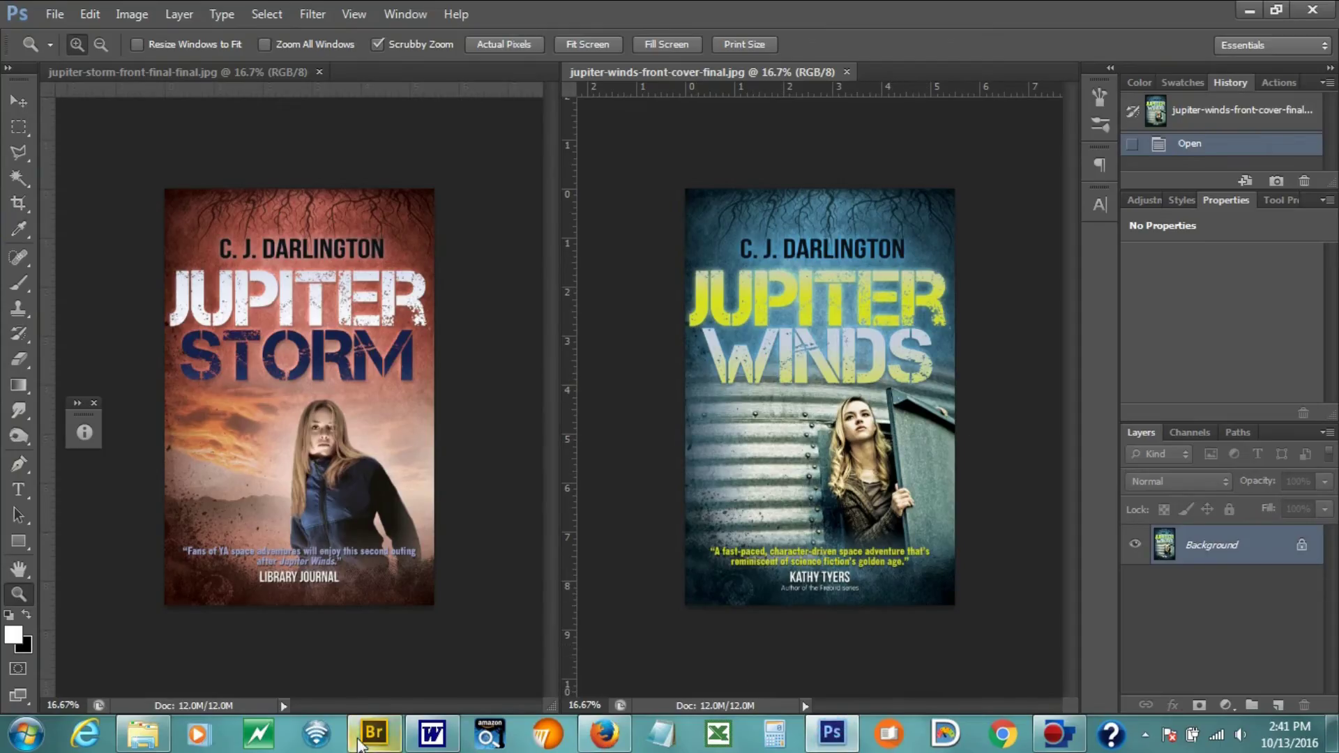
left_click(374, 732)
scroll(687, 404, "down", 2)
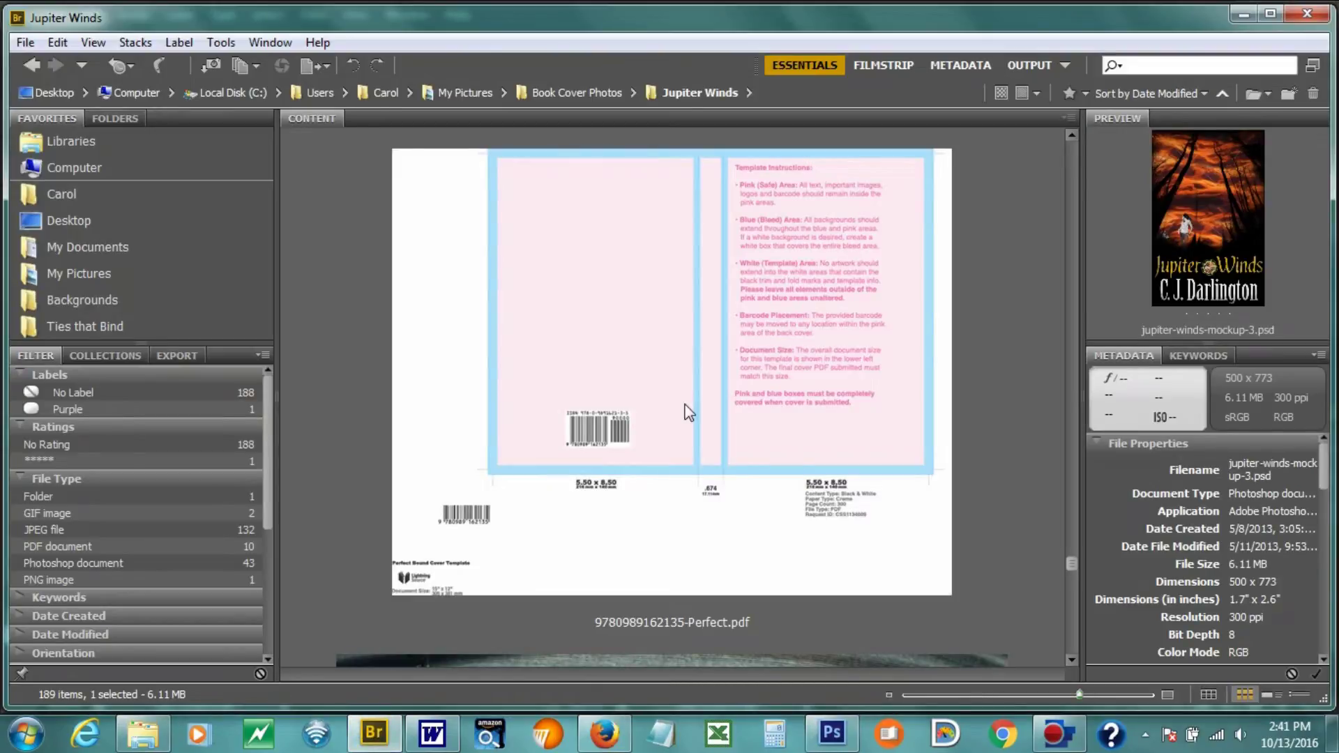
scroll(684, 405, "down", 2)
scroll(660, 355, "down", 2)
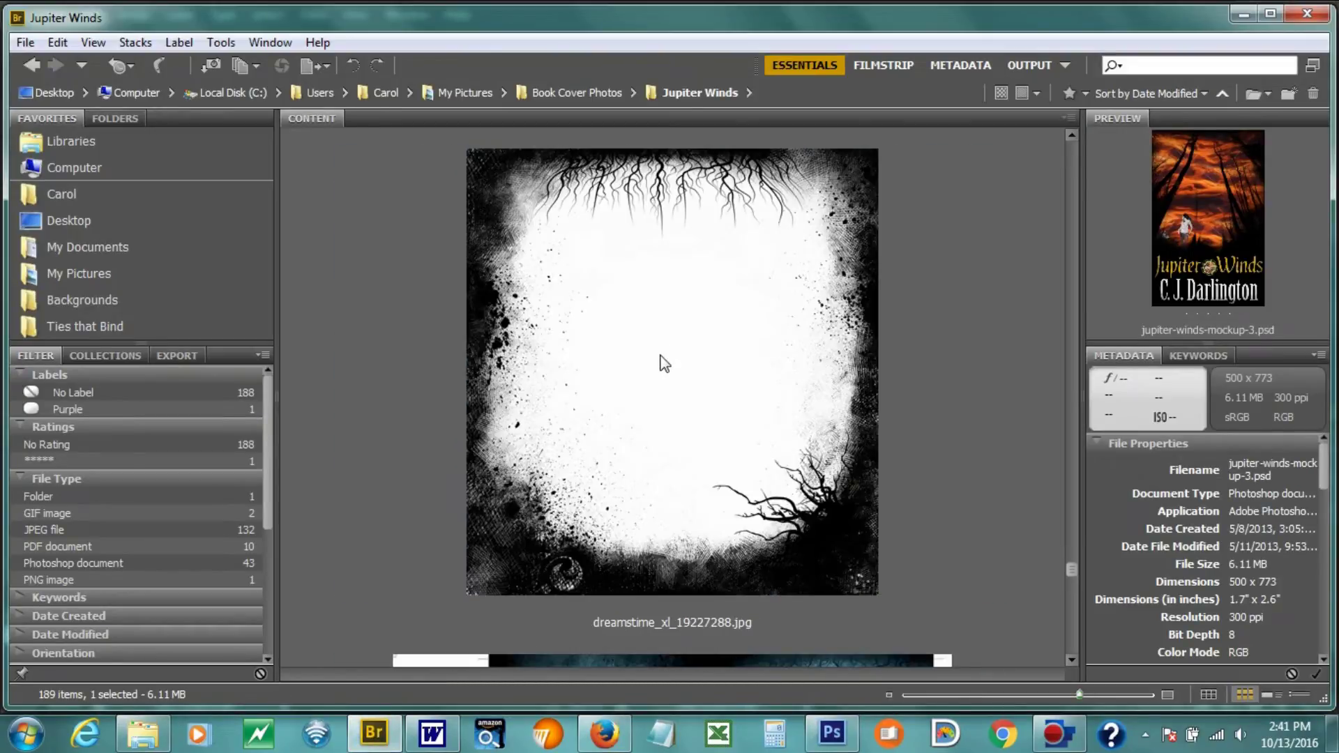
scroll(665, 364, "down", 2)
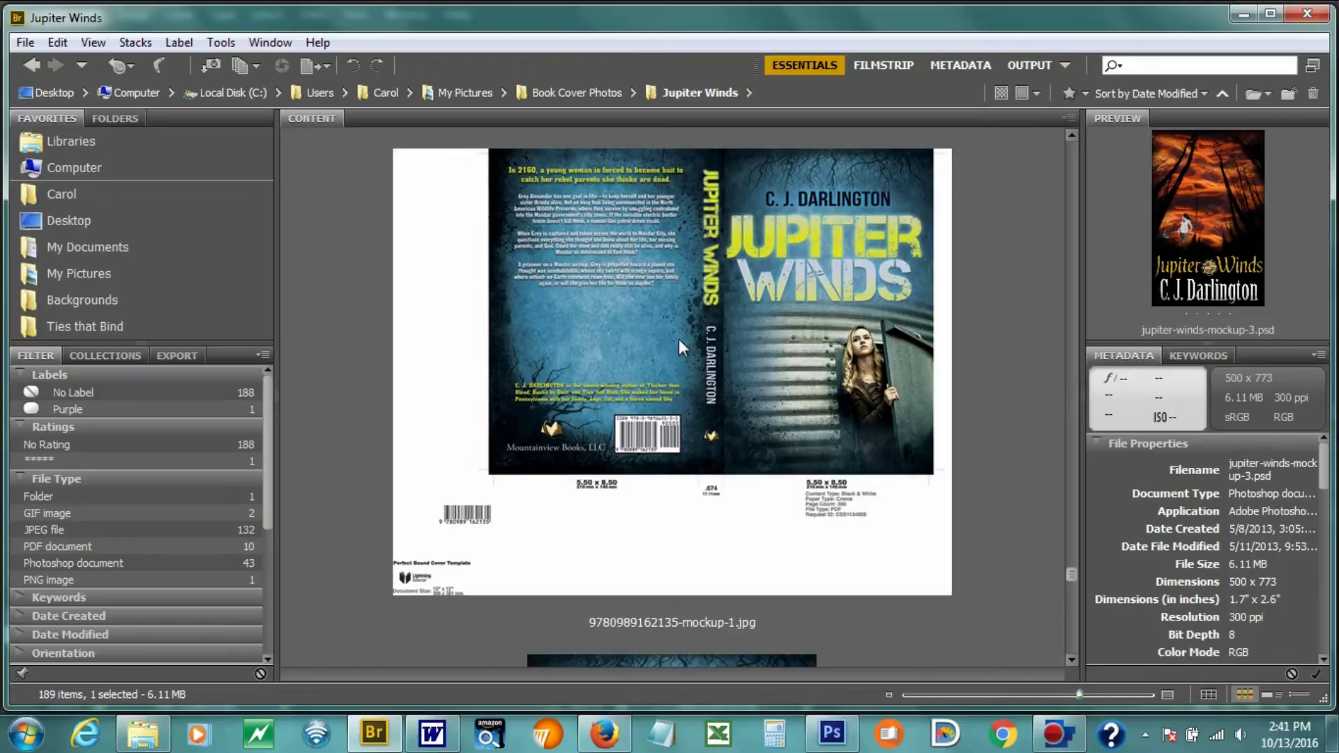
scroll(706, 330, "down", 2)
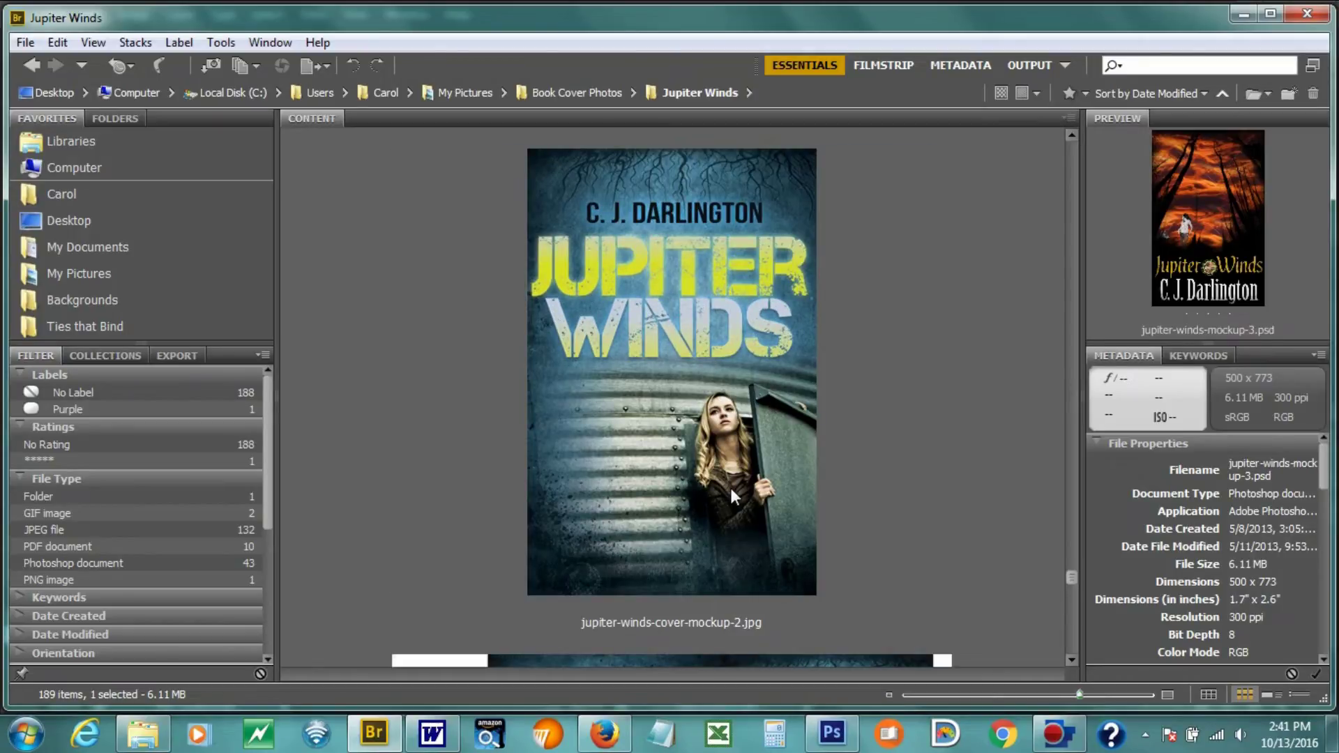
scroll(731, 488, "down", 2)
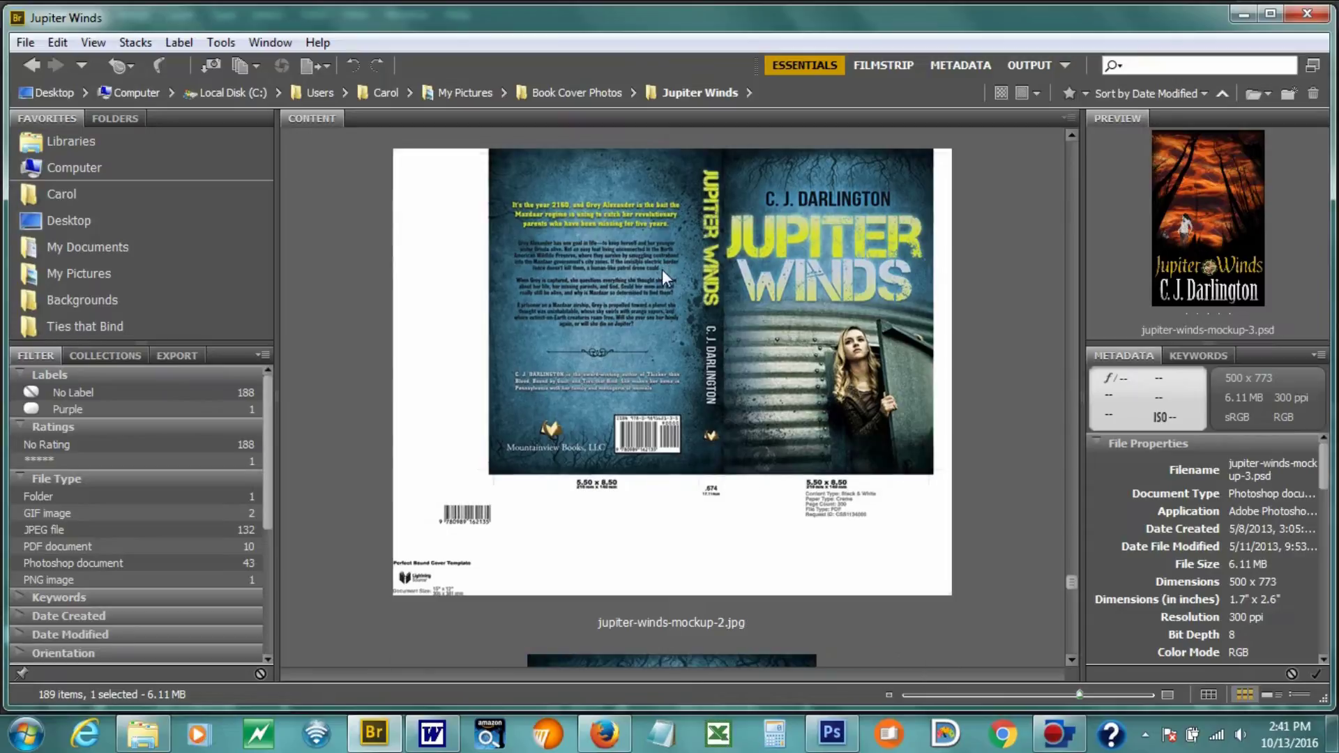
scroll(662, 271, "down", 2)
scroll(664, 275, "down", 2)
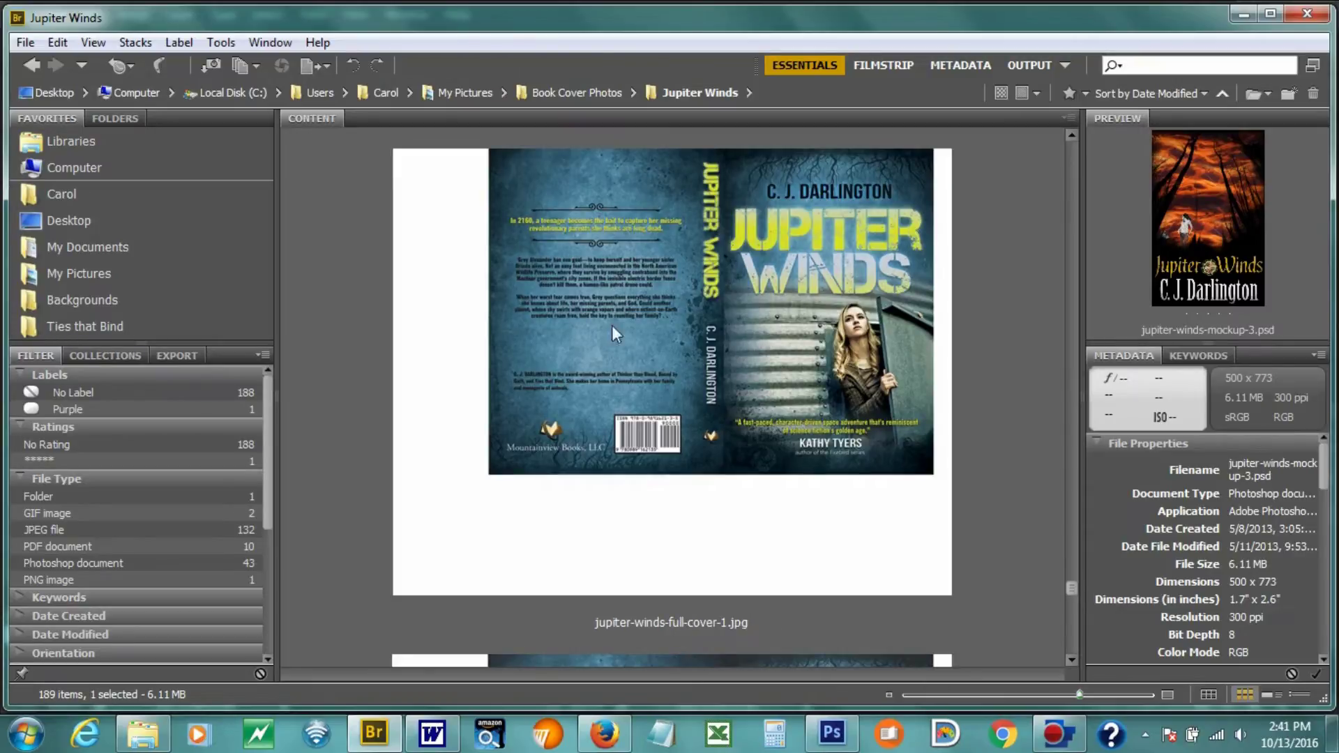
scroll(906, 408, "down", 2)
scroll(906, 407, "down", 2)
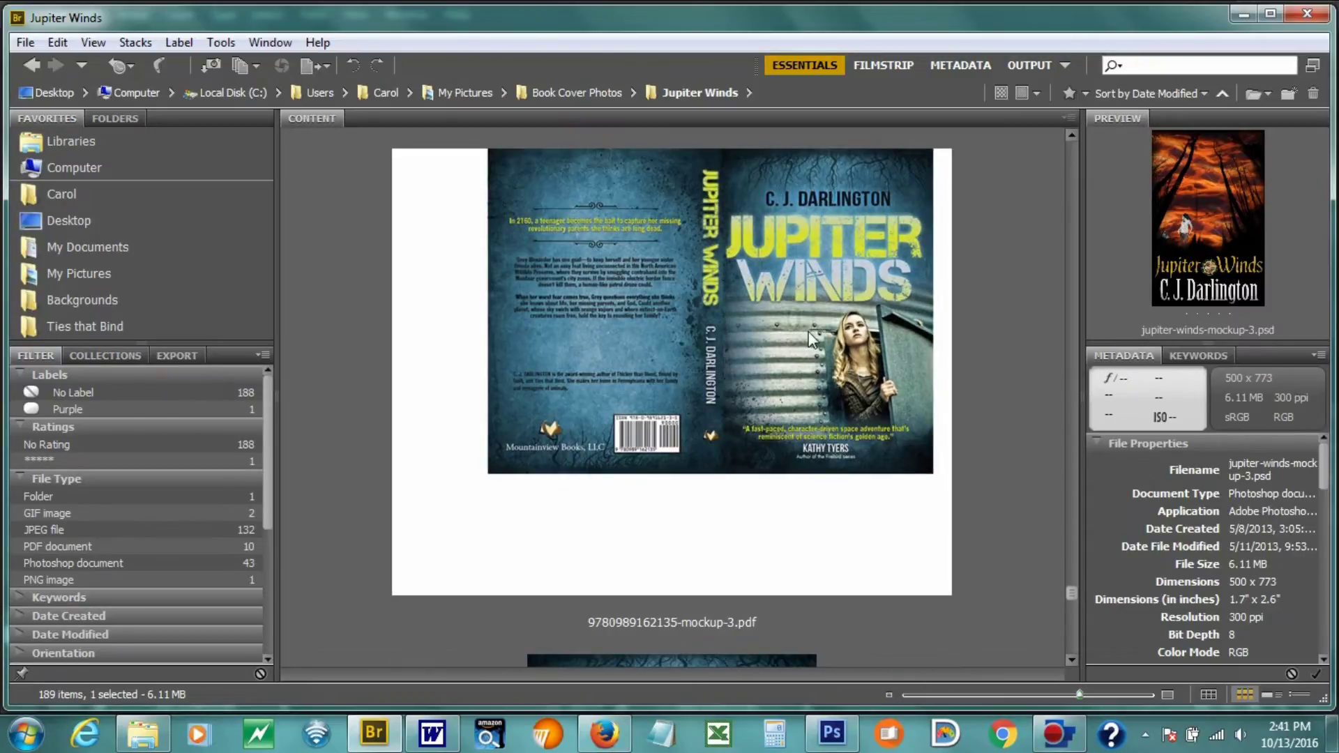
scroll(832, 242, "down", 2)
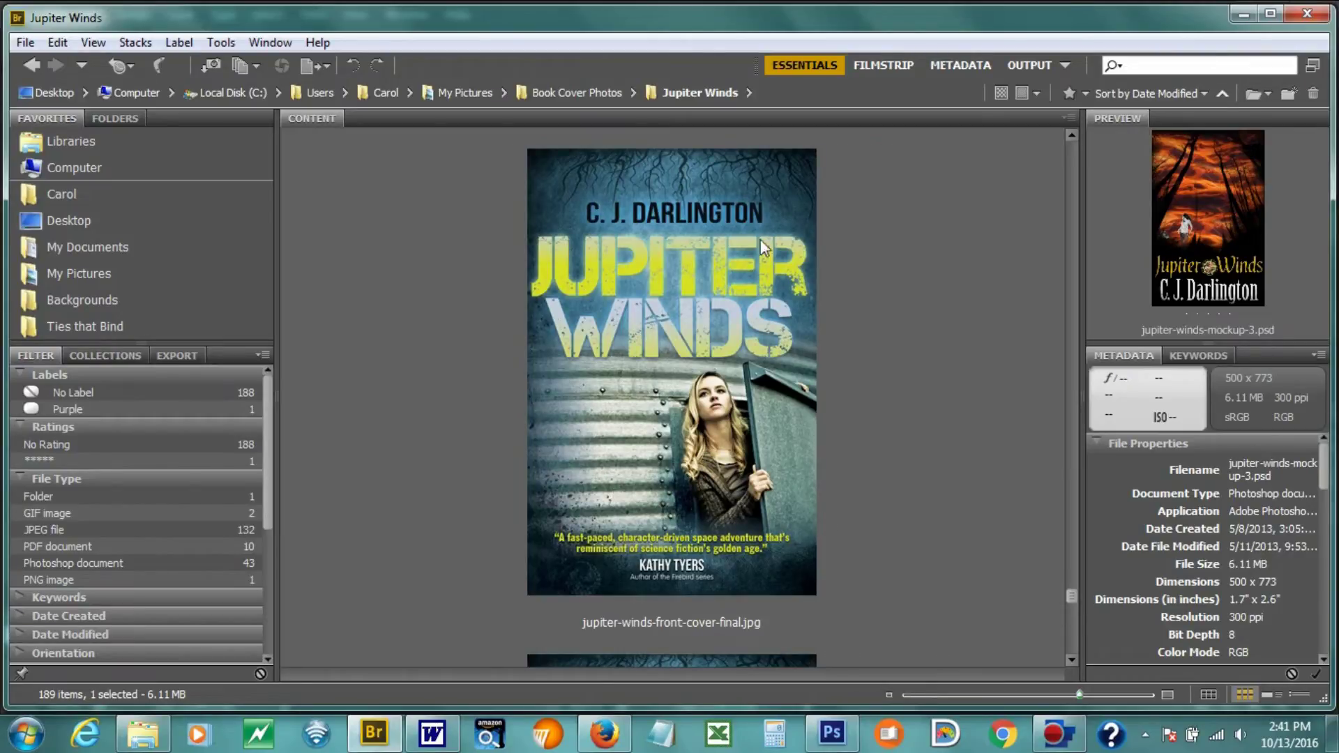
Open the Jupiter Fire folder inside Book Cover Photos and enlarge its thumbnails to one image per row.
double_click(580, 91)
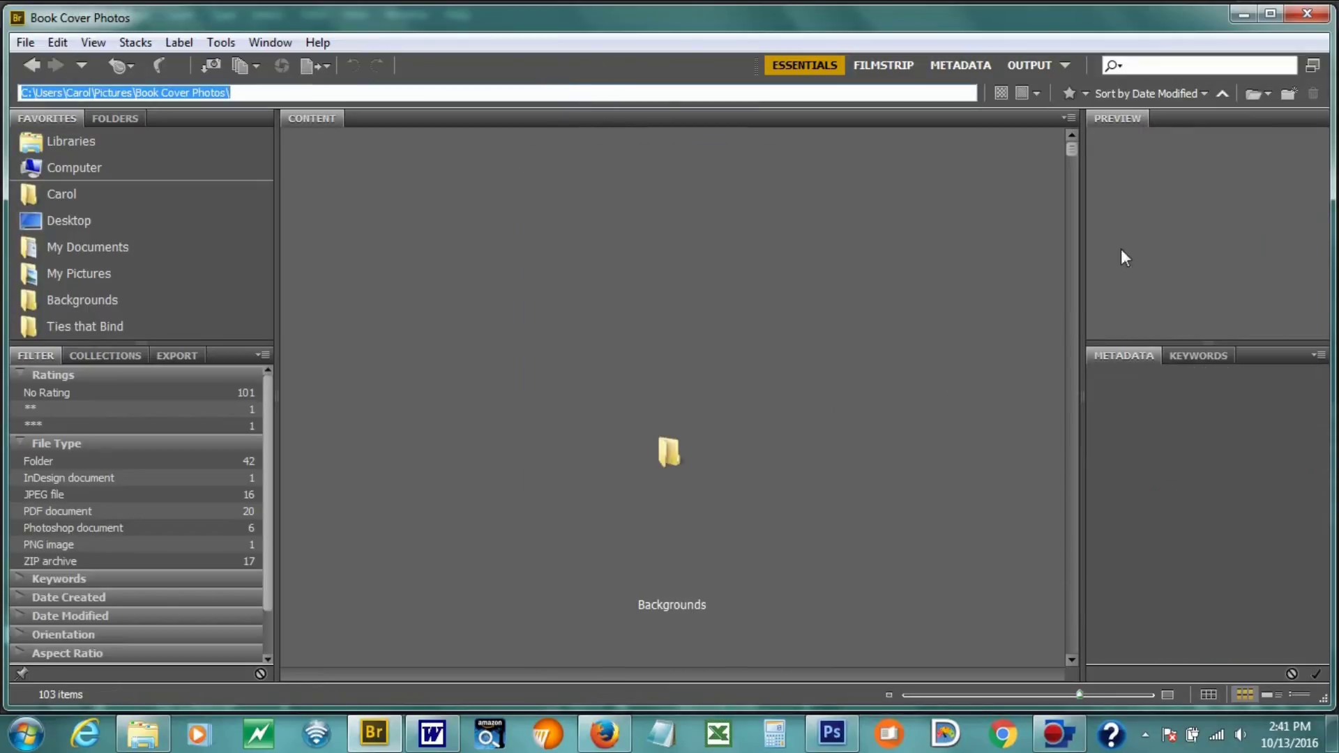
left_click_drag(1079, 695, 957, 703)
left_click_drag(1072, 174, 1086, 333)
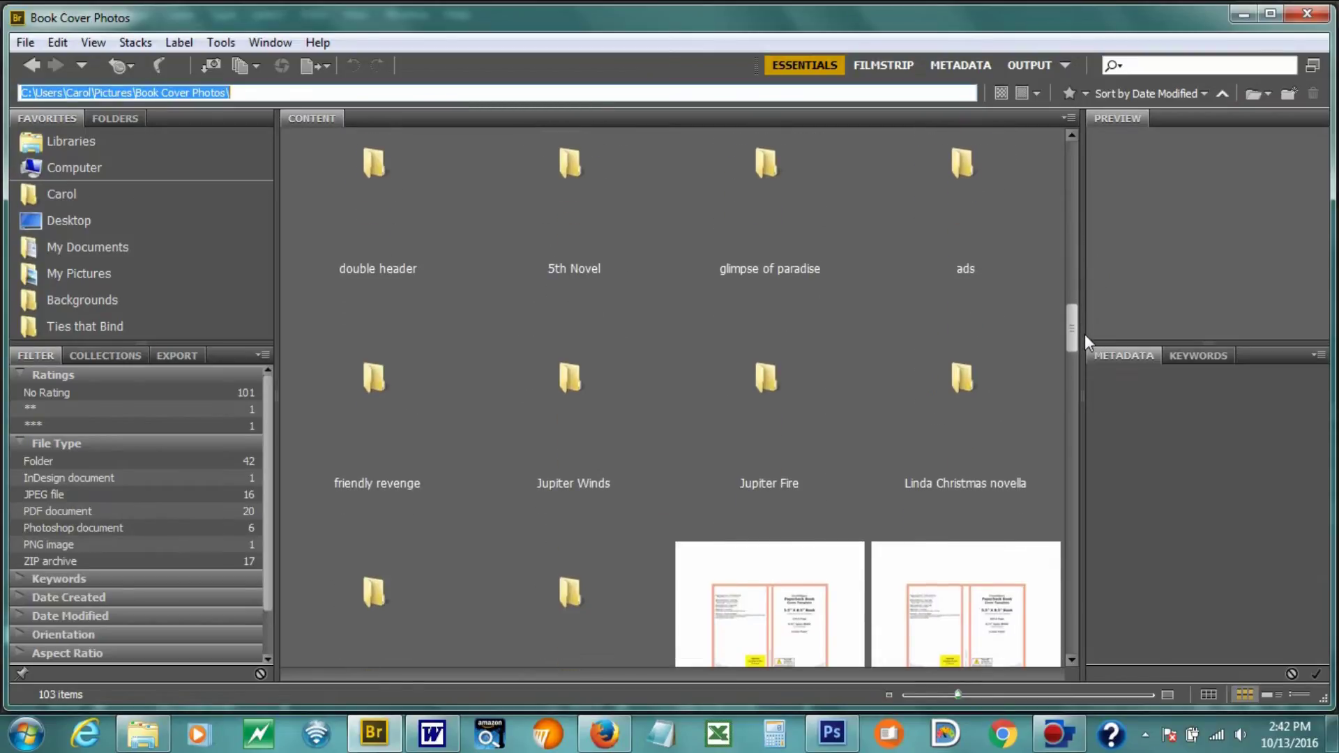
left_click(765, 380)
double_click(770, 374)
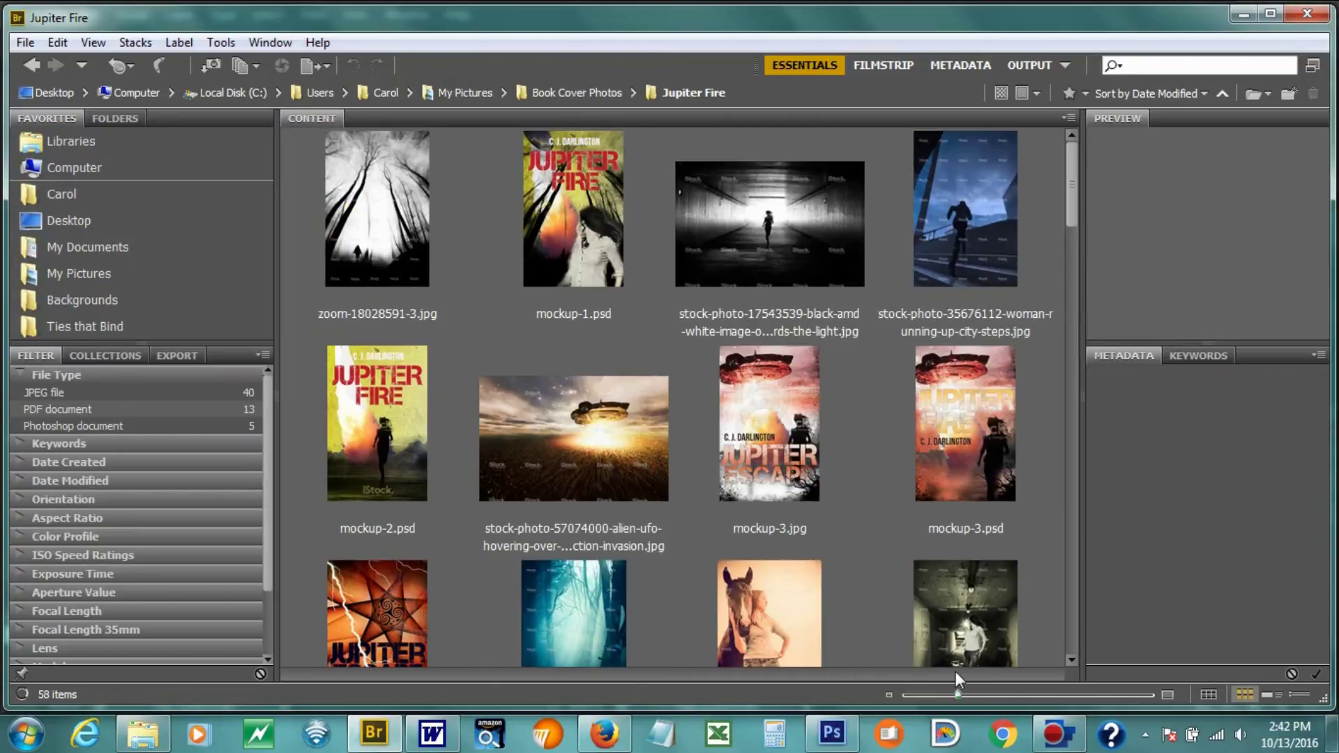
left_click_drag(959, 703, 1073, 704)
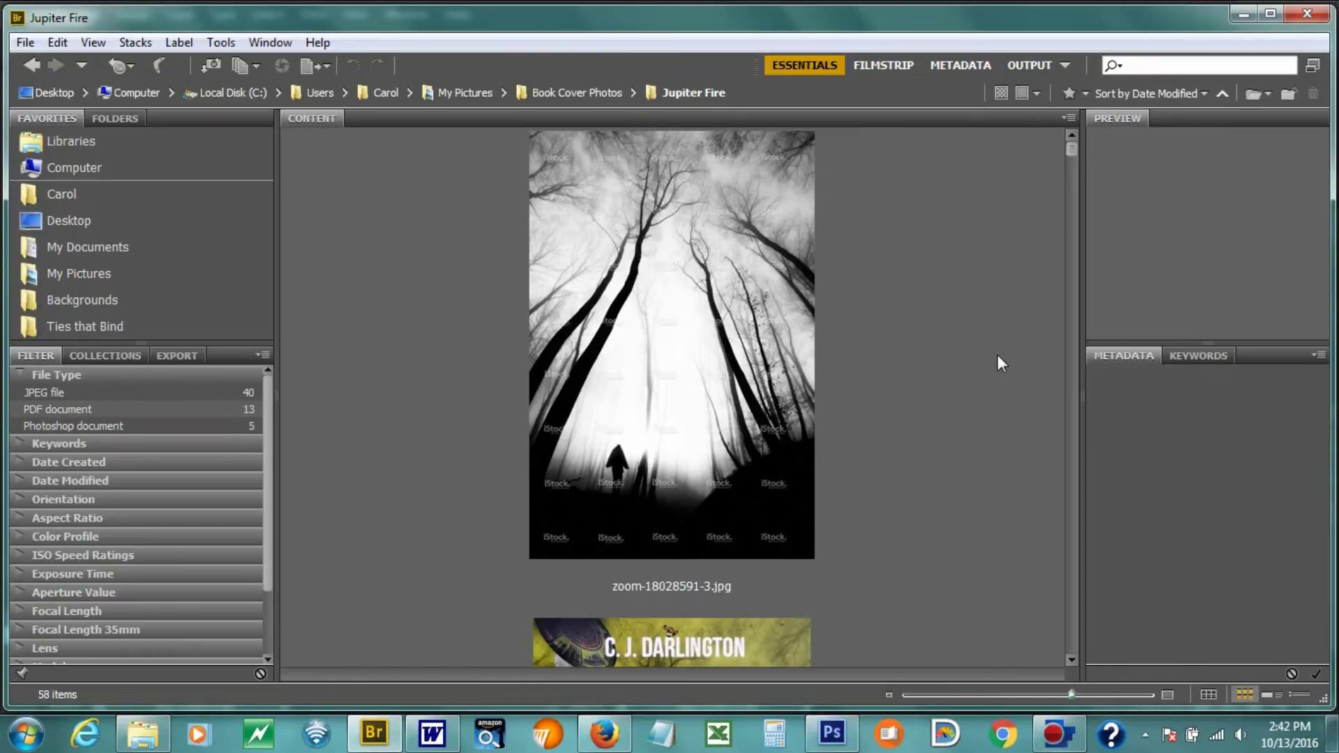
Examine the Jupiter Fire cover mockup-1.psd and the stock photos of the tunnel runner, the woman on city steps and the hovering UFO.
scroll(998, 363, "down", 3)
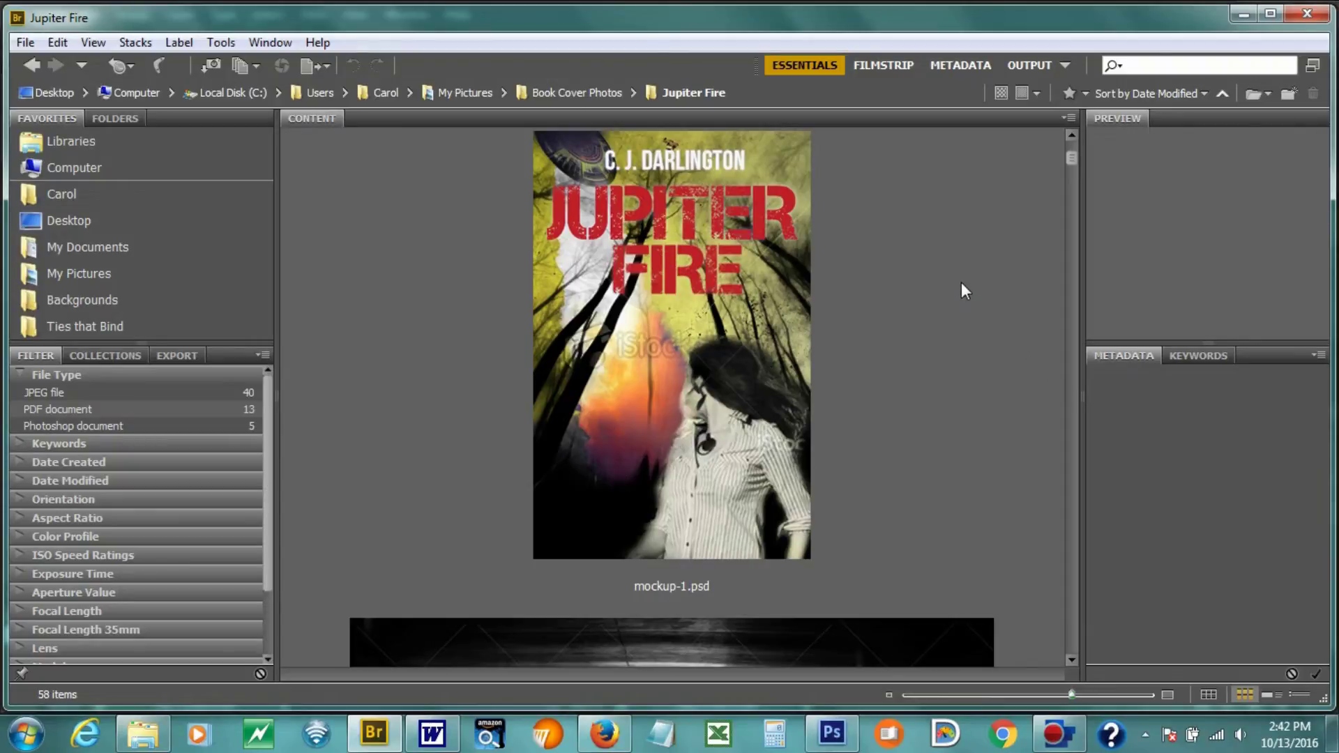
scroll(936, 302, "down", 3)
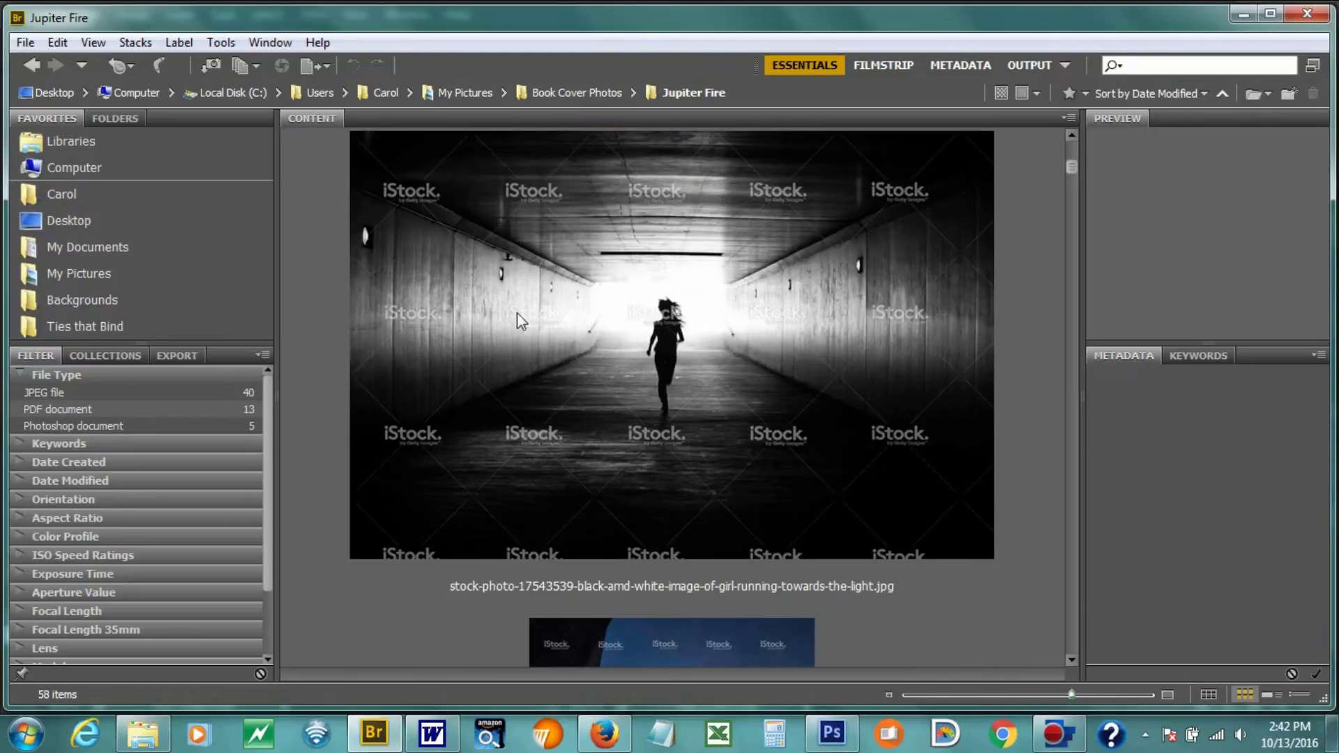
scroll(896, 450, "down", 3)
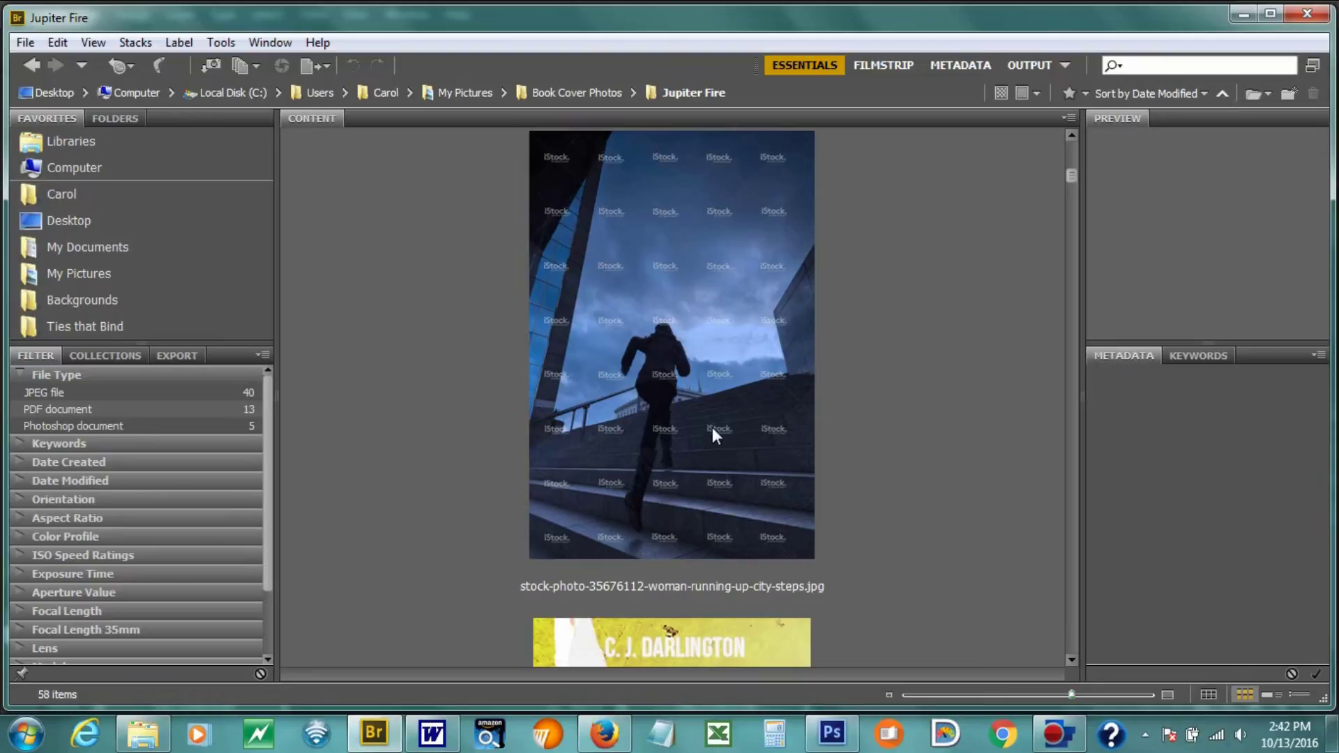
scroll(713, 427, "down", 3)
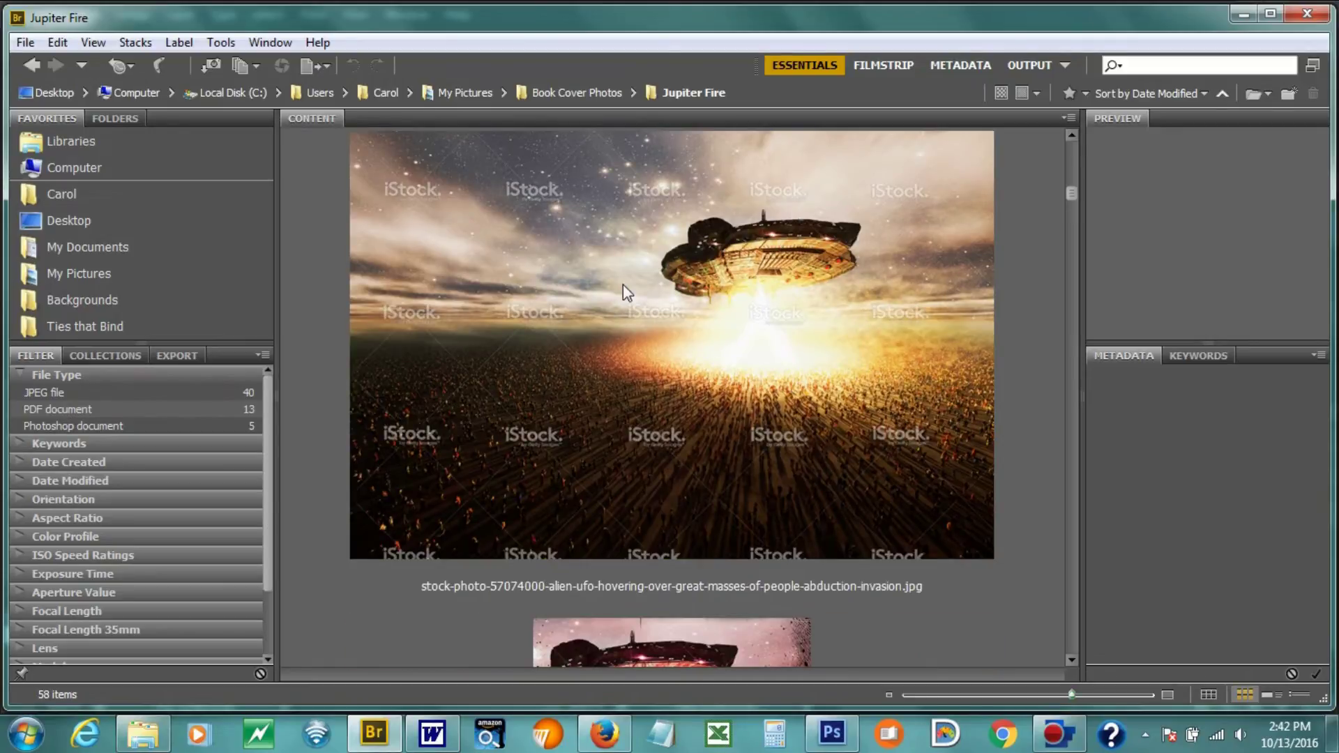
Examine the covers mockup-3.jpg, mockup-3.psd and jupiter-fire-2.psd, and the stock photo of blue mist in the forest.
scroll(623, 289, "down", 1)
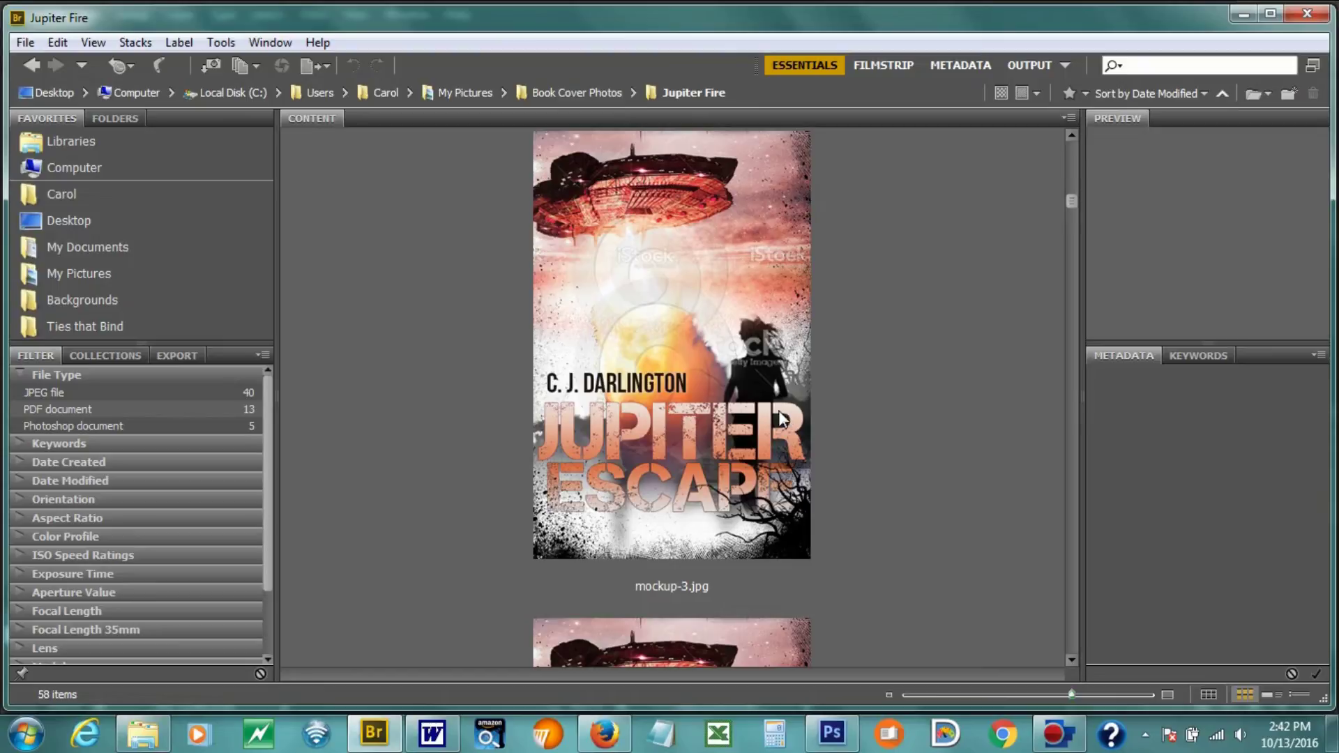
scroll(783, 417, "down", 1)
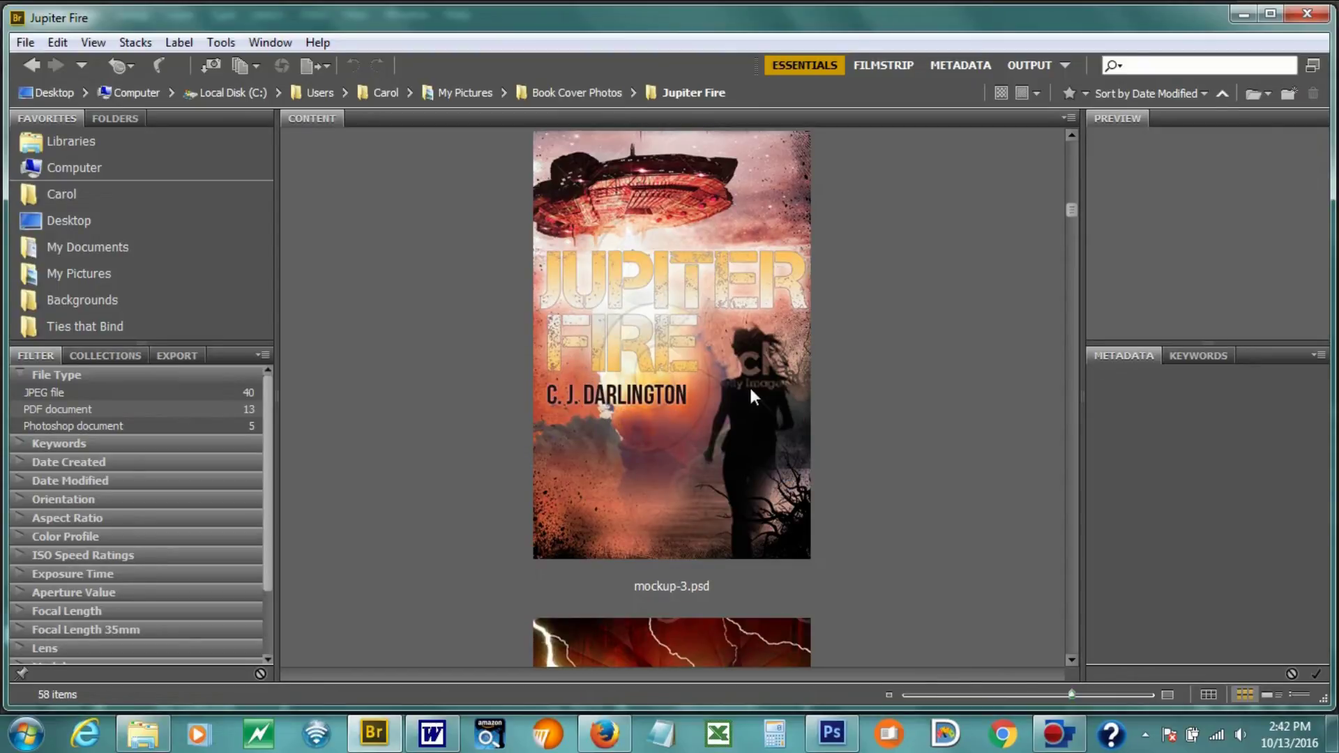
scroll(781, 265, "down", 1)
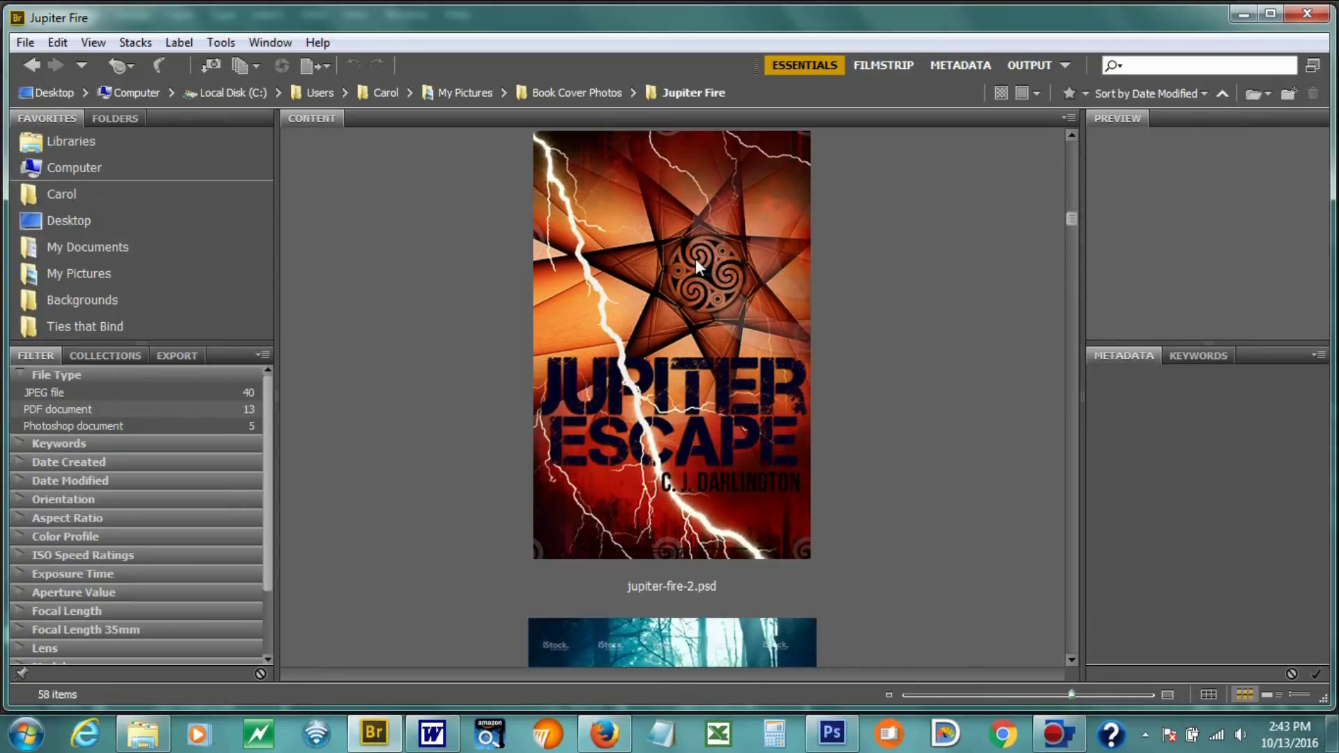
scroll(697, 264, "down", 1)
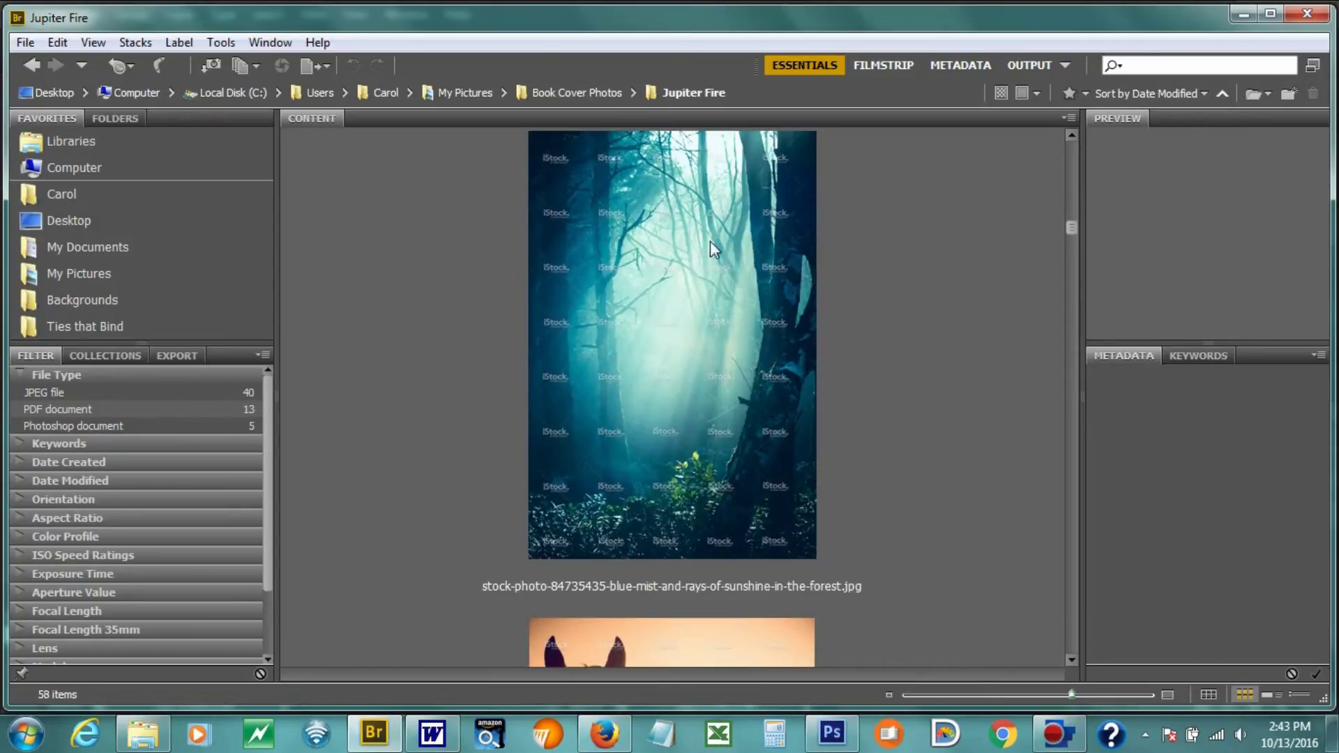
Examine the stock photo of the teen girl with her horse, check the finished covers in Photoshop, and return to Bridge.
scroll(710, 249, "down", 1)
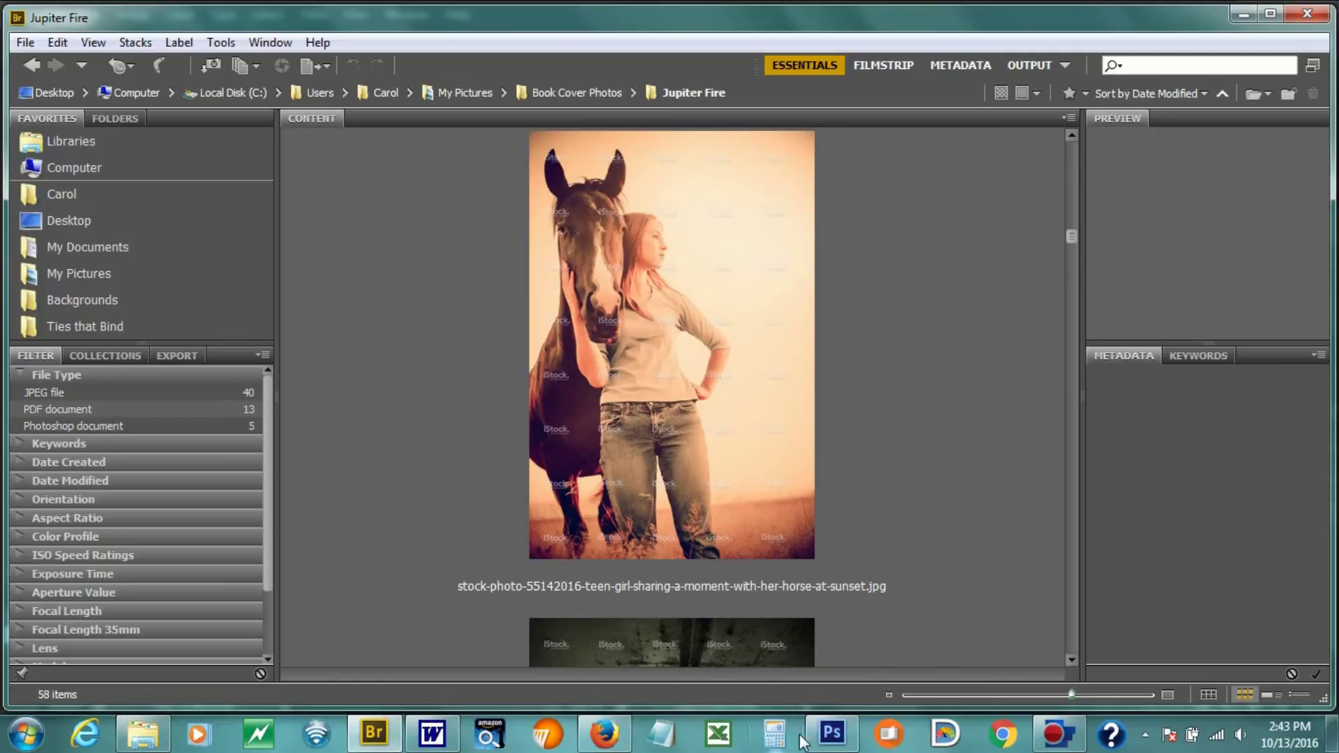
left_click(831, 733)
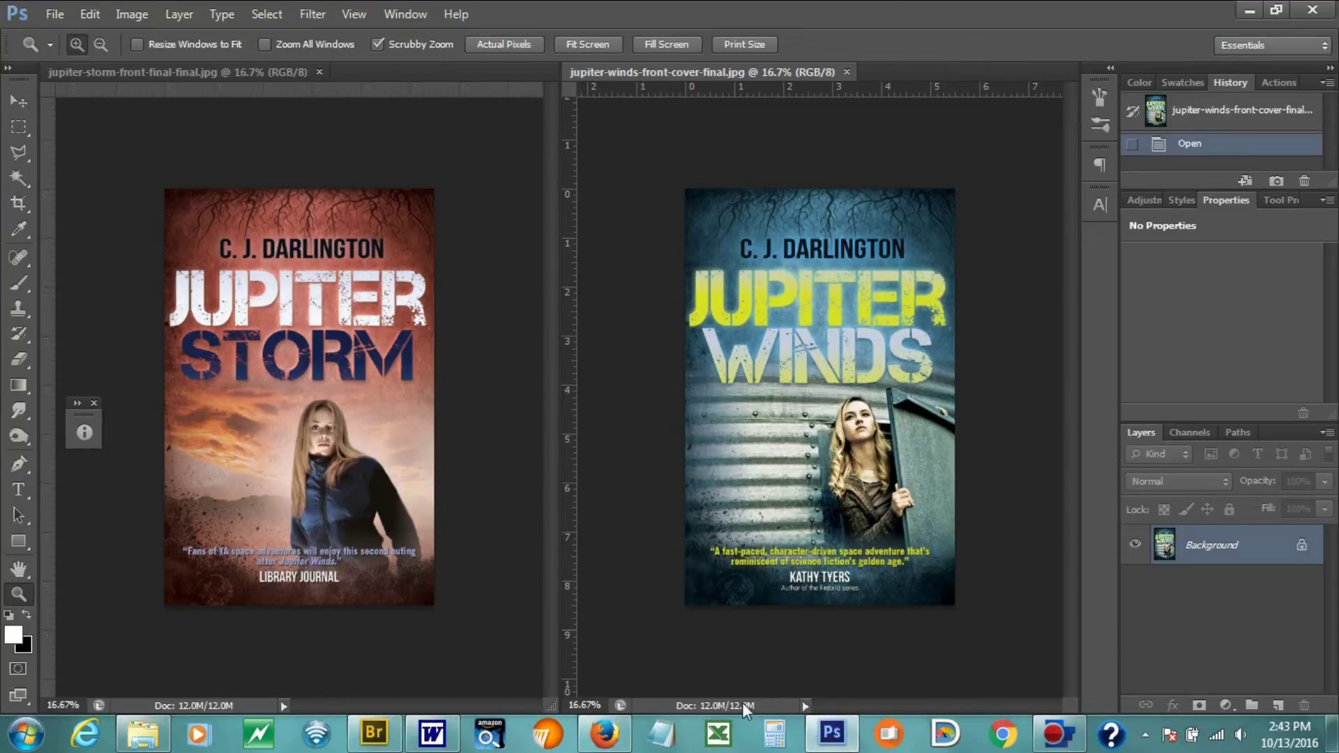
left_click(375, 732)
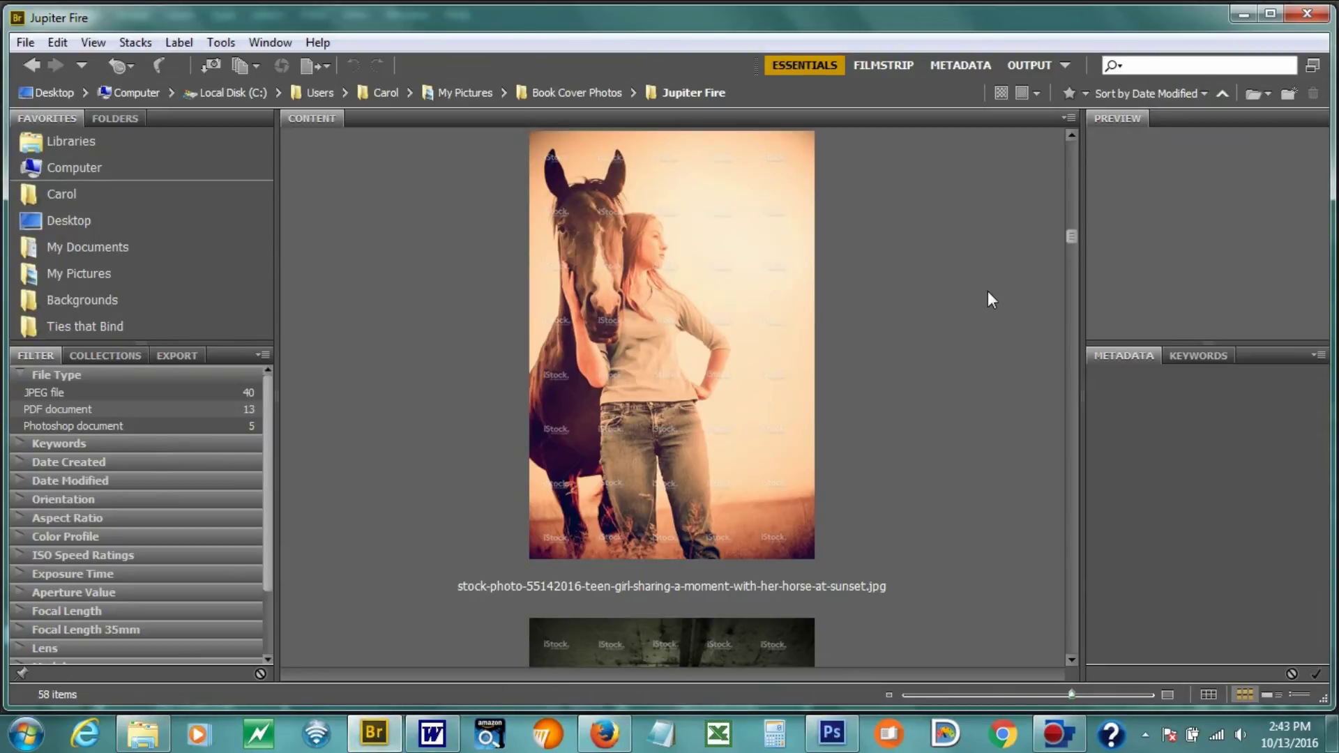
Examine the dark stock photos from stock-photo-13833316-escape.jpg to stock-photo-52874182-dark-scary-forest.jpg.
scroll(990, 294, "down", 1)
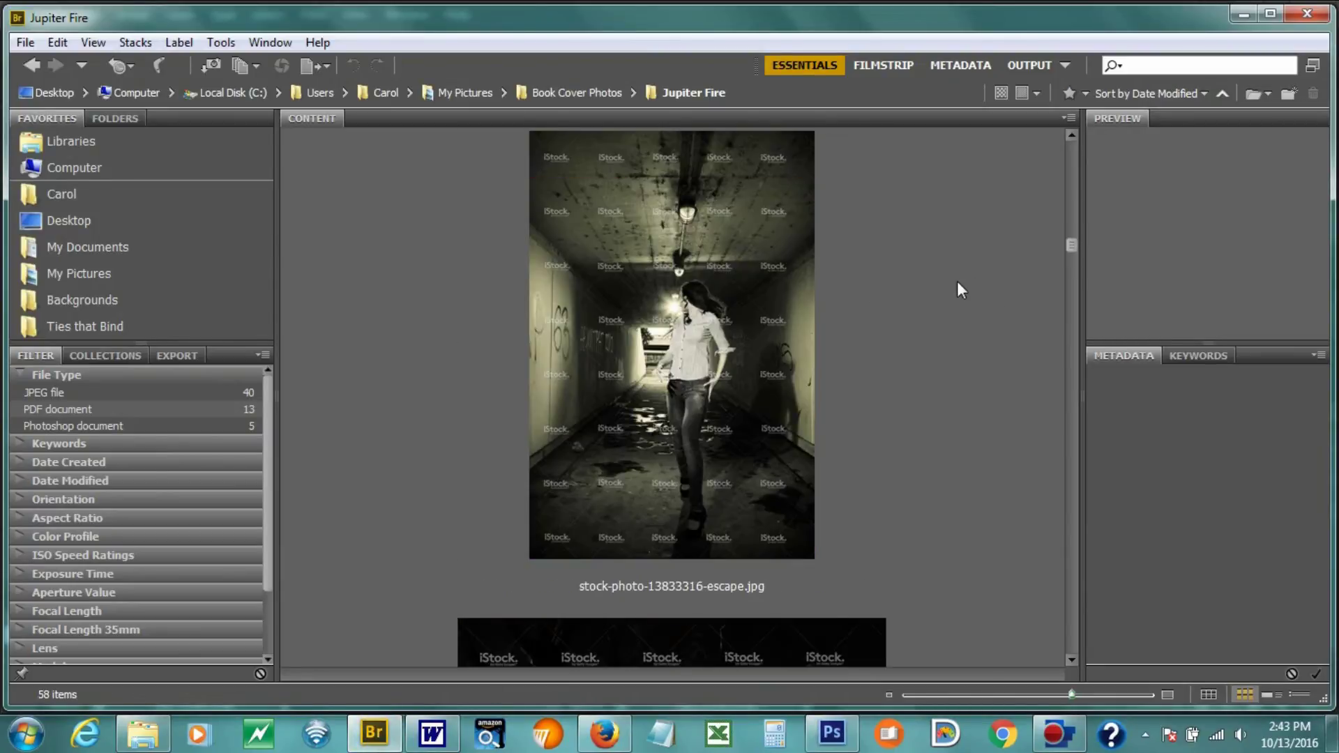
scroll(957, 282, "down", 1)
scroll(977, 388, "down", 1)
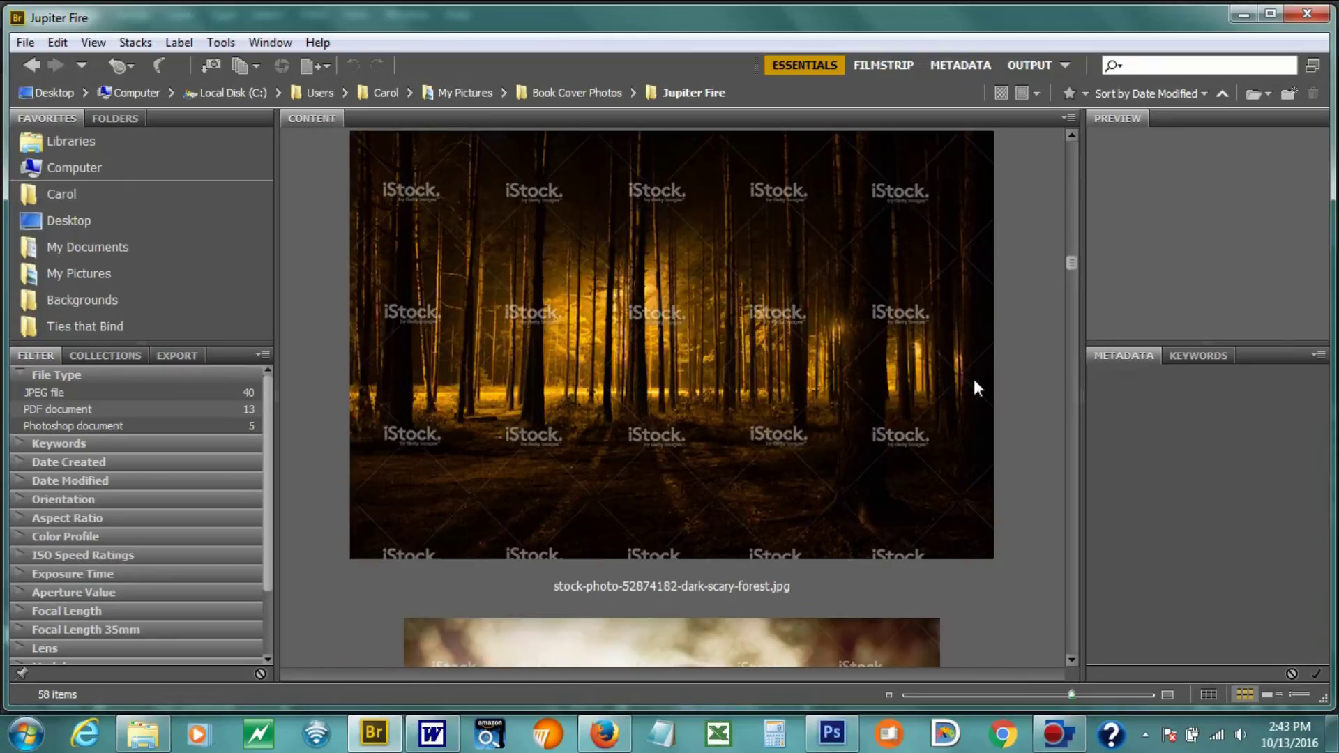
Examine enlarged stock photos of the woman with the Irish setter and the red-coated woman, check the finished covers in Photoshop, and return to Bridge.
scroll(907, 328, "down", 1)
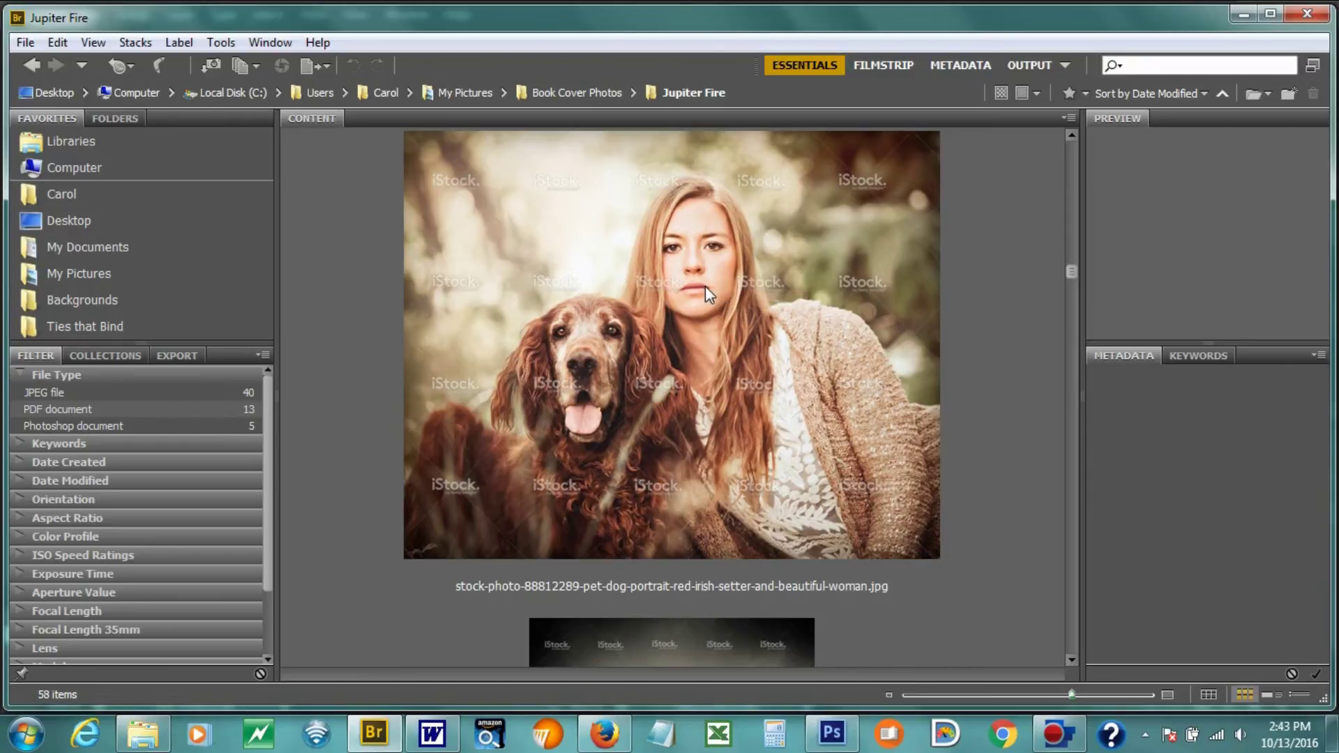
scroll(705, 286, "down", 1)
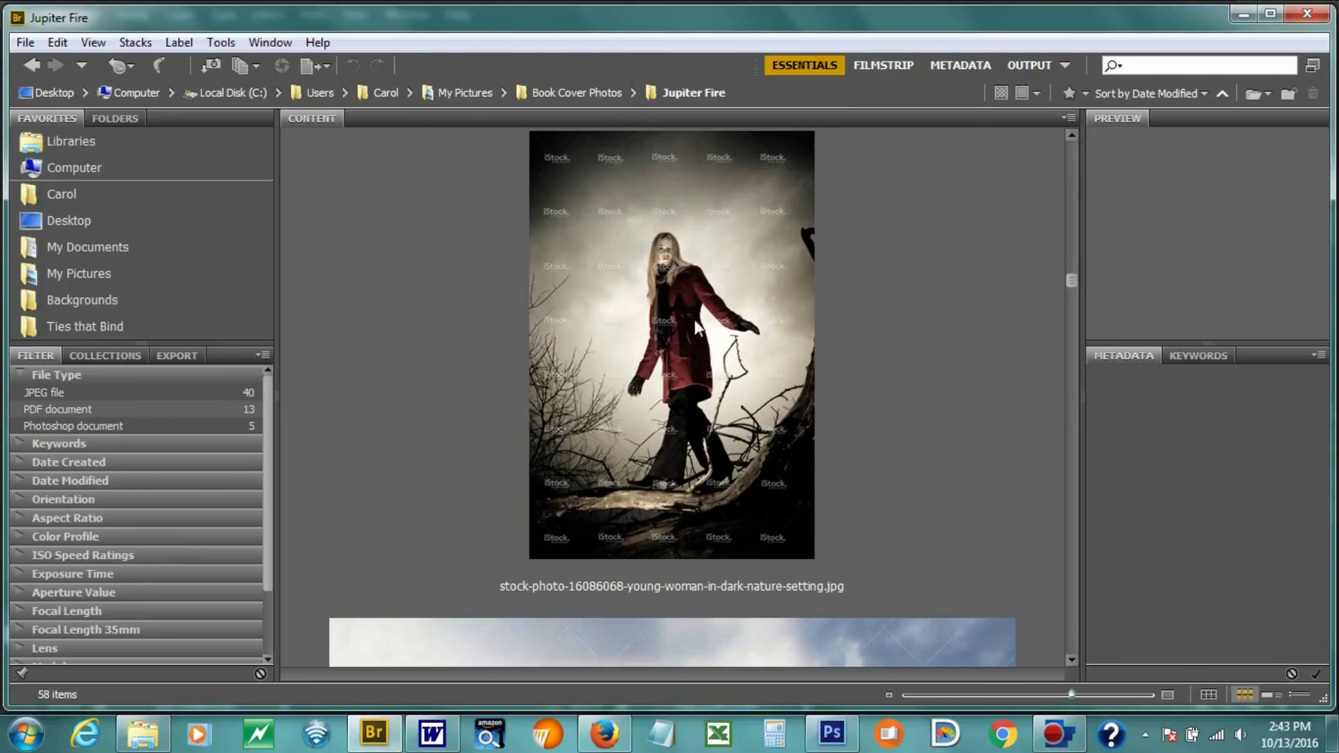
left_click_drag(1070, 691, 1101, 696)
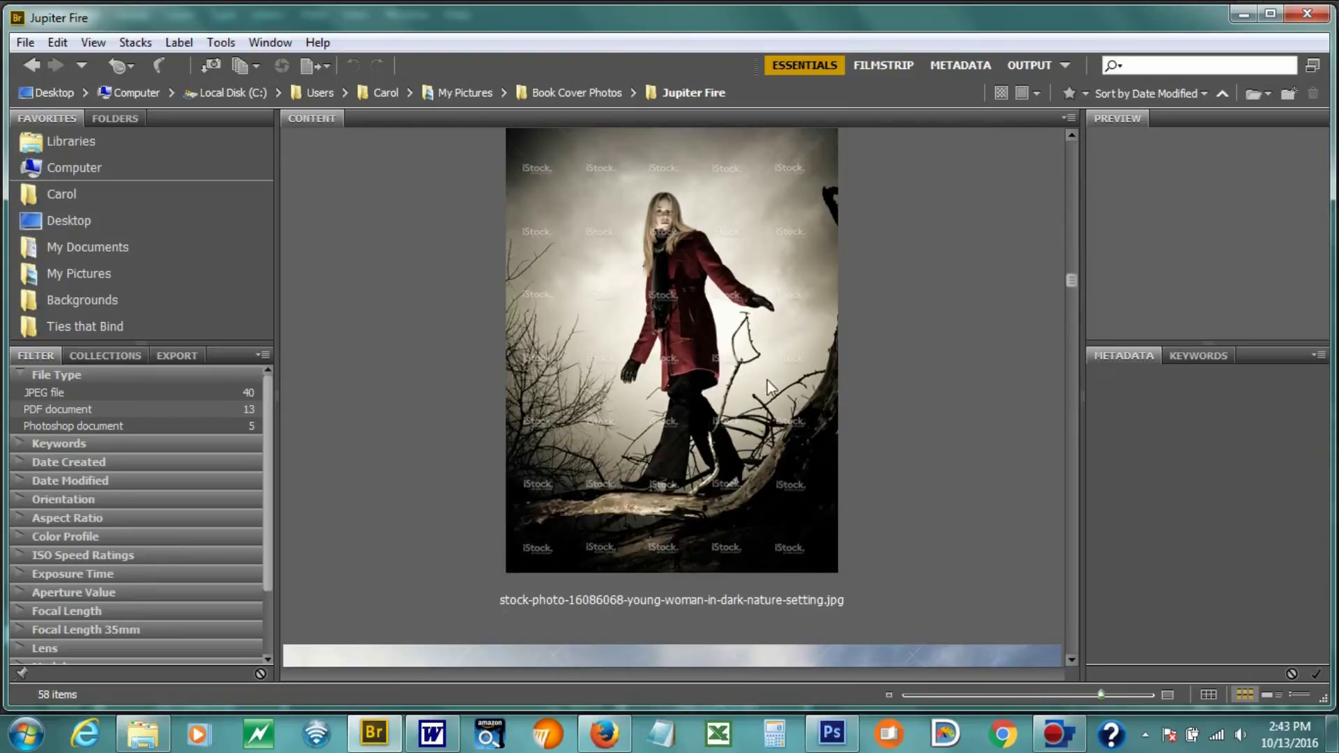
left_click_drag(1102, 696, 1135, 696)
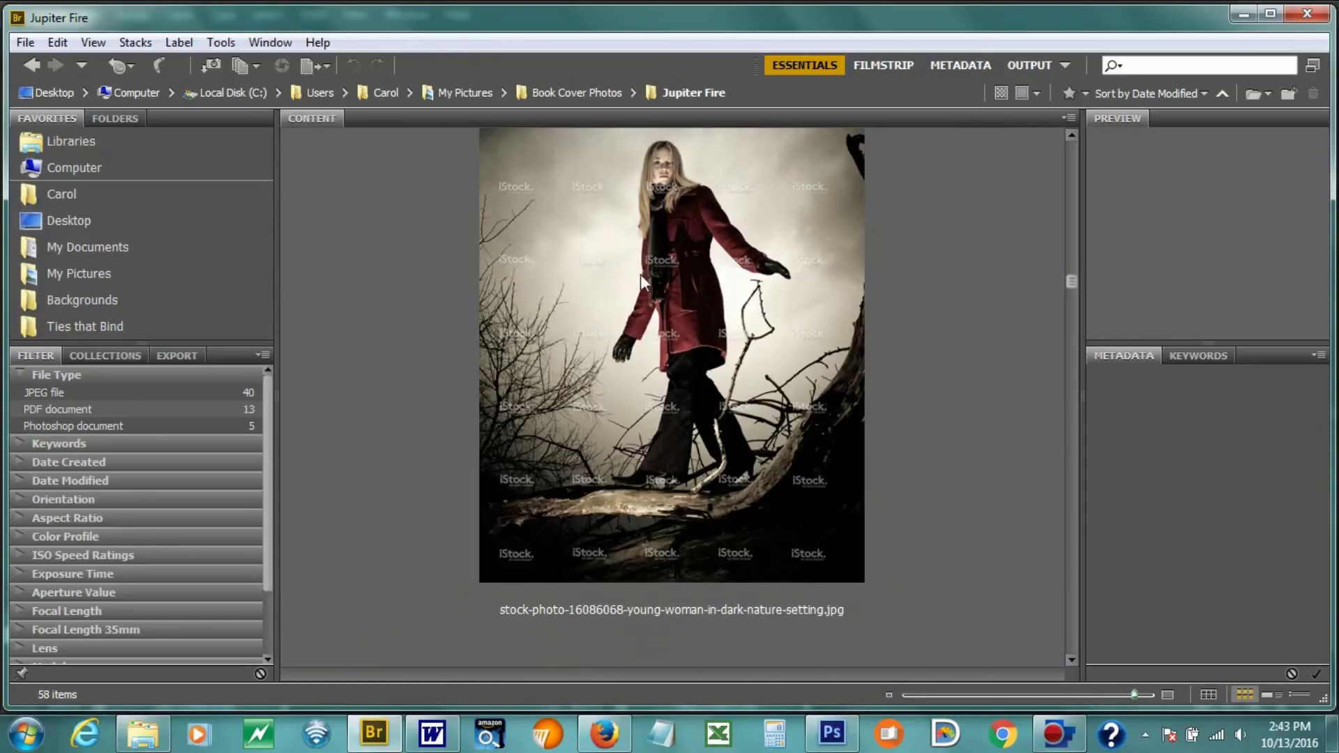
scroll(1070, 282, "up", 2)
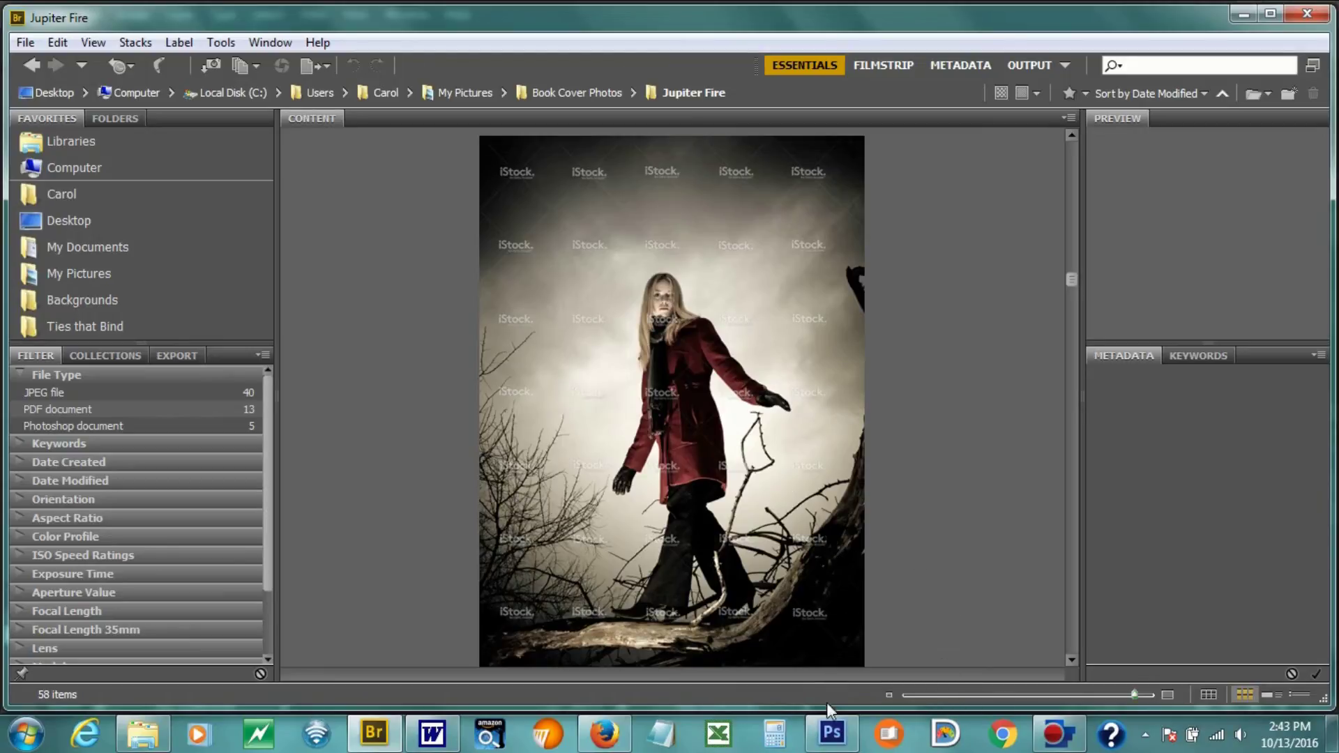
left_click(826, 745)
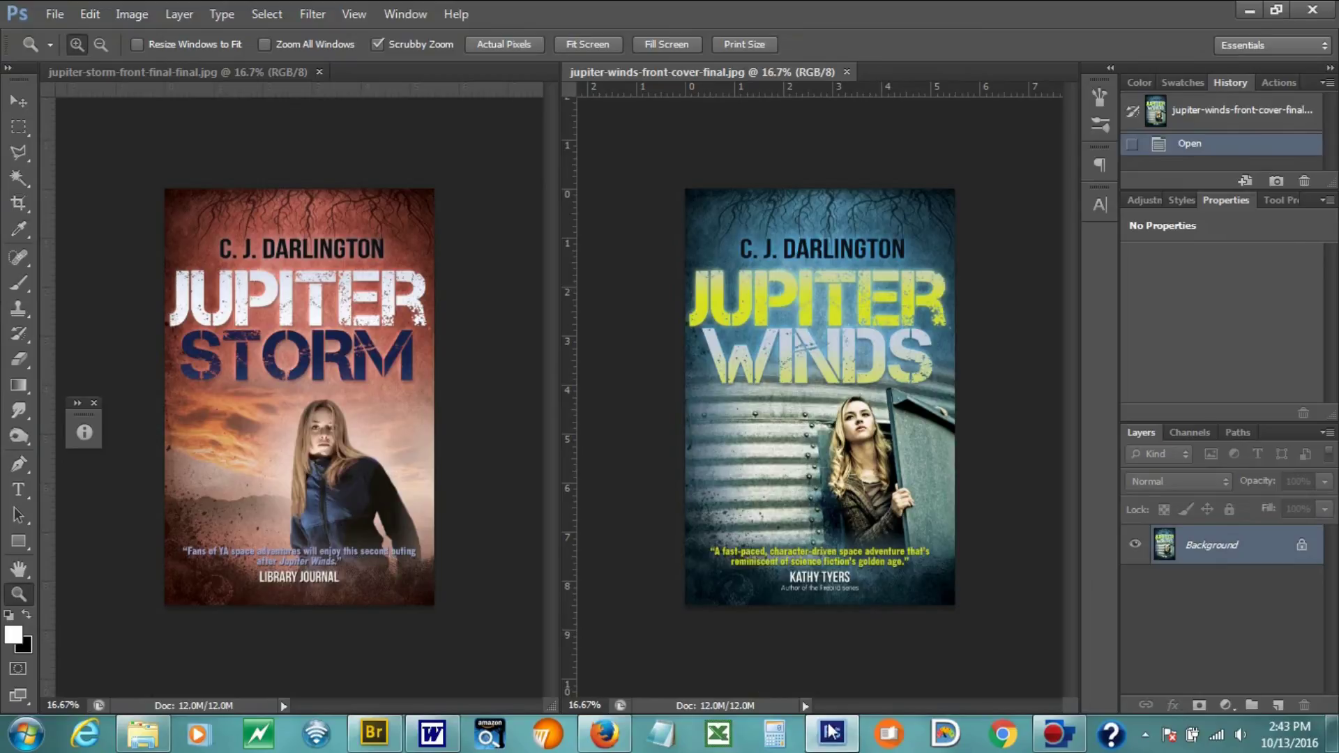
left_click(375, 733)
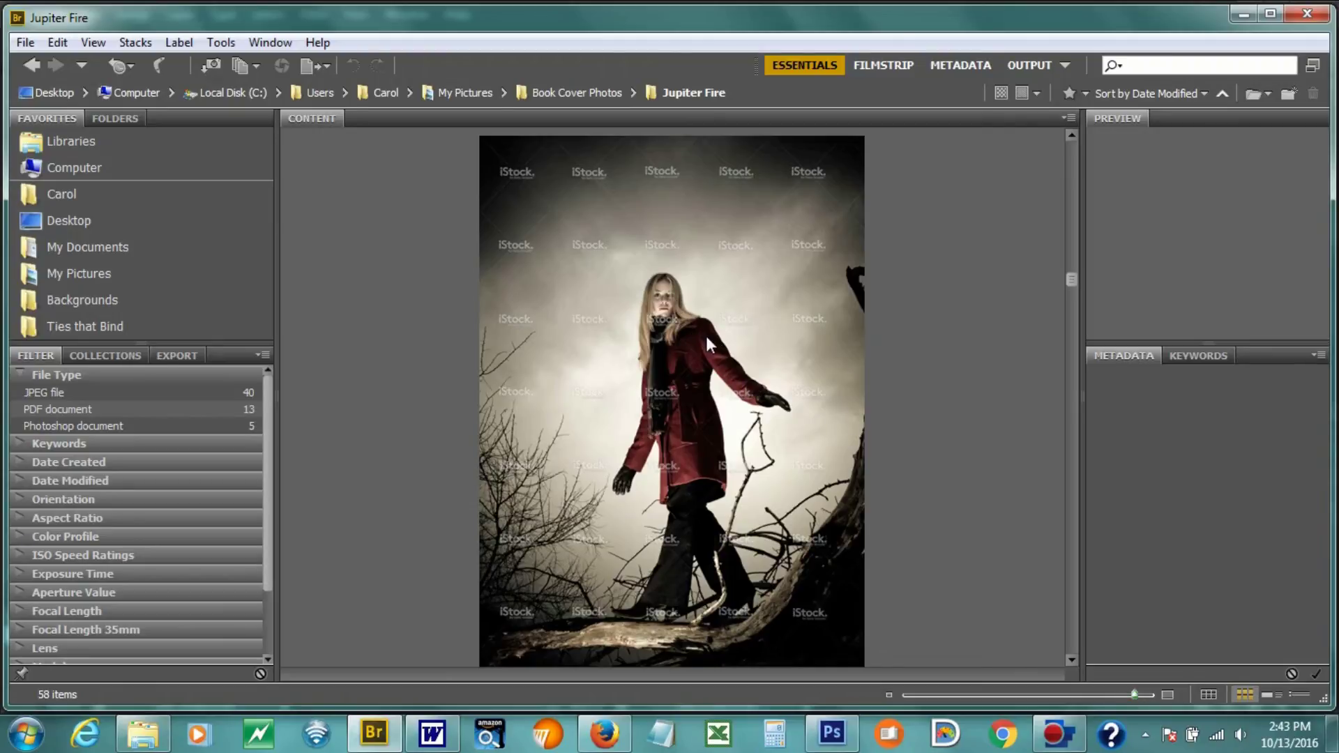
Examine the stock photos of the spaceships, the armed silhouettes and the woman in a leather jacket, and the full Jupiter Fire cover mockup.
scroll(706, 333, "down", 1)
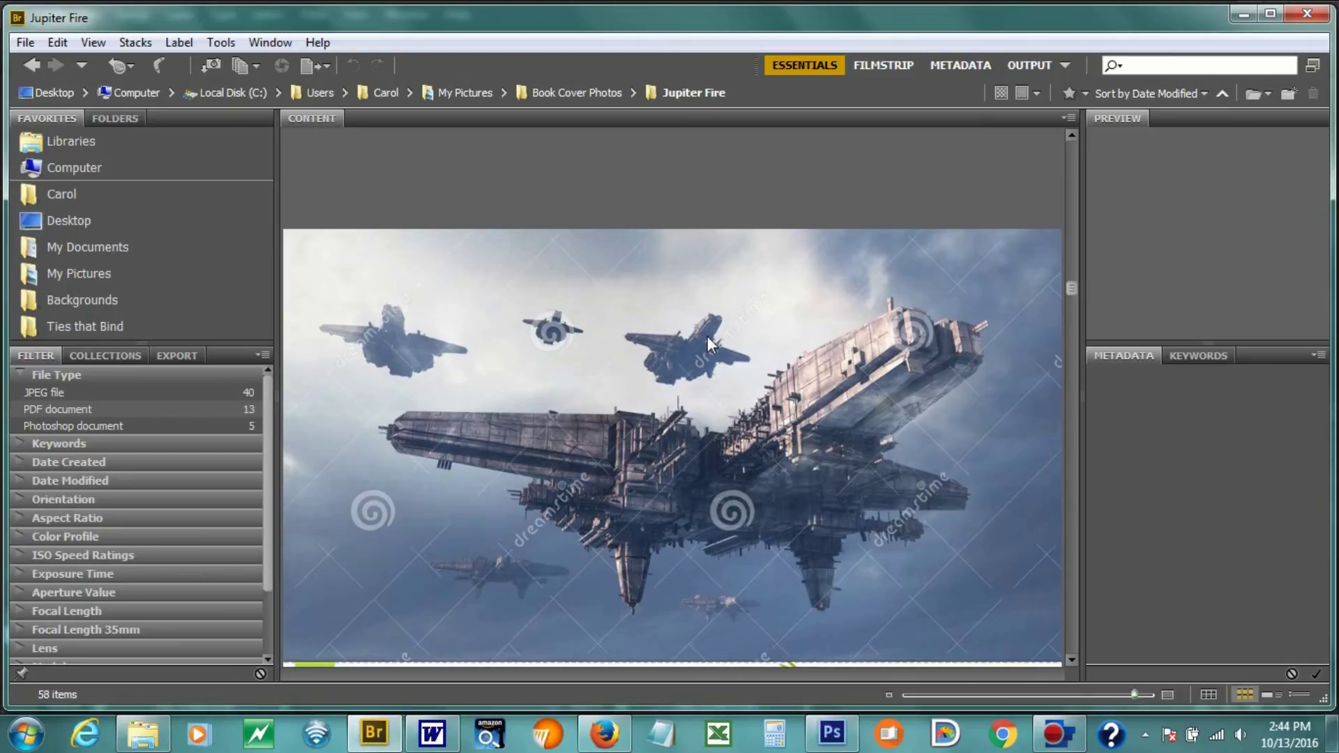
scroll(805, 362, "down", 1)
scroll(805, 369, "down", 1)
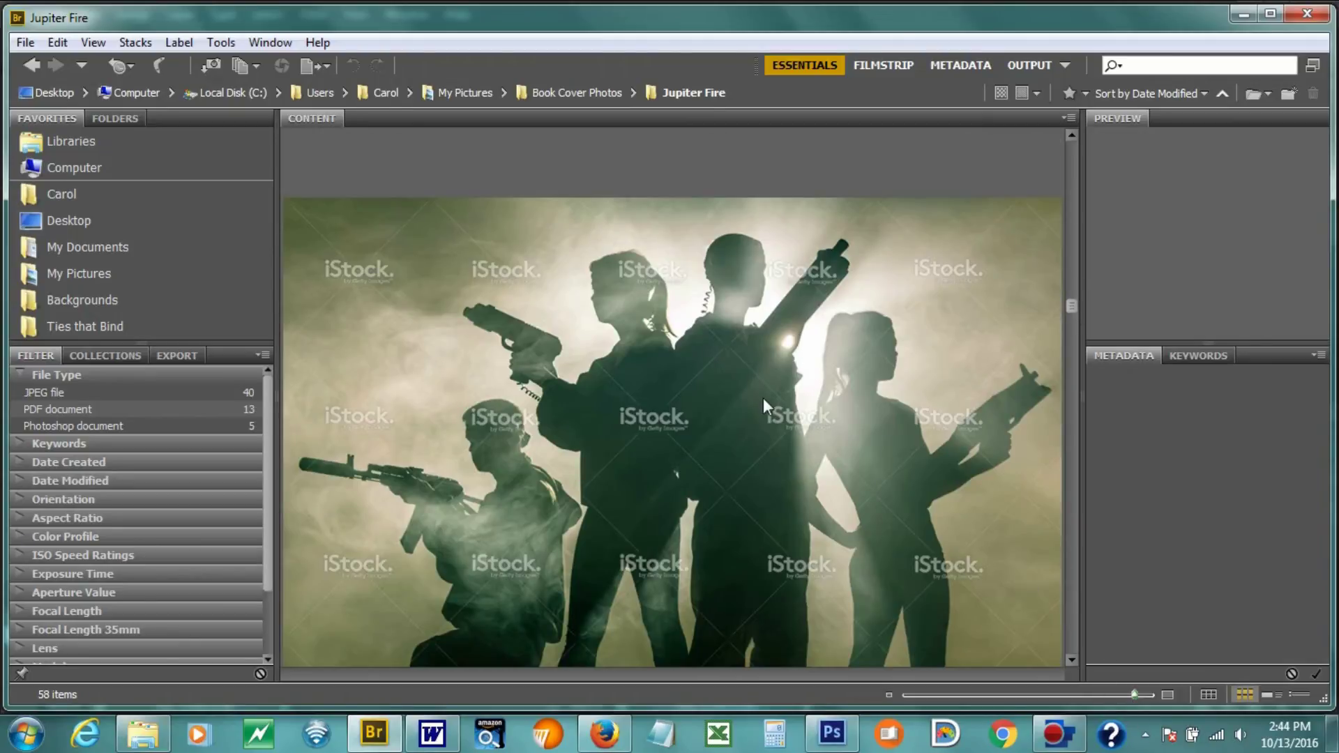
scroll(762, 396, "down", 1)
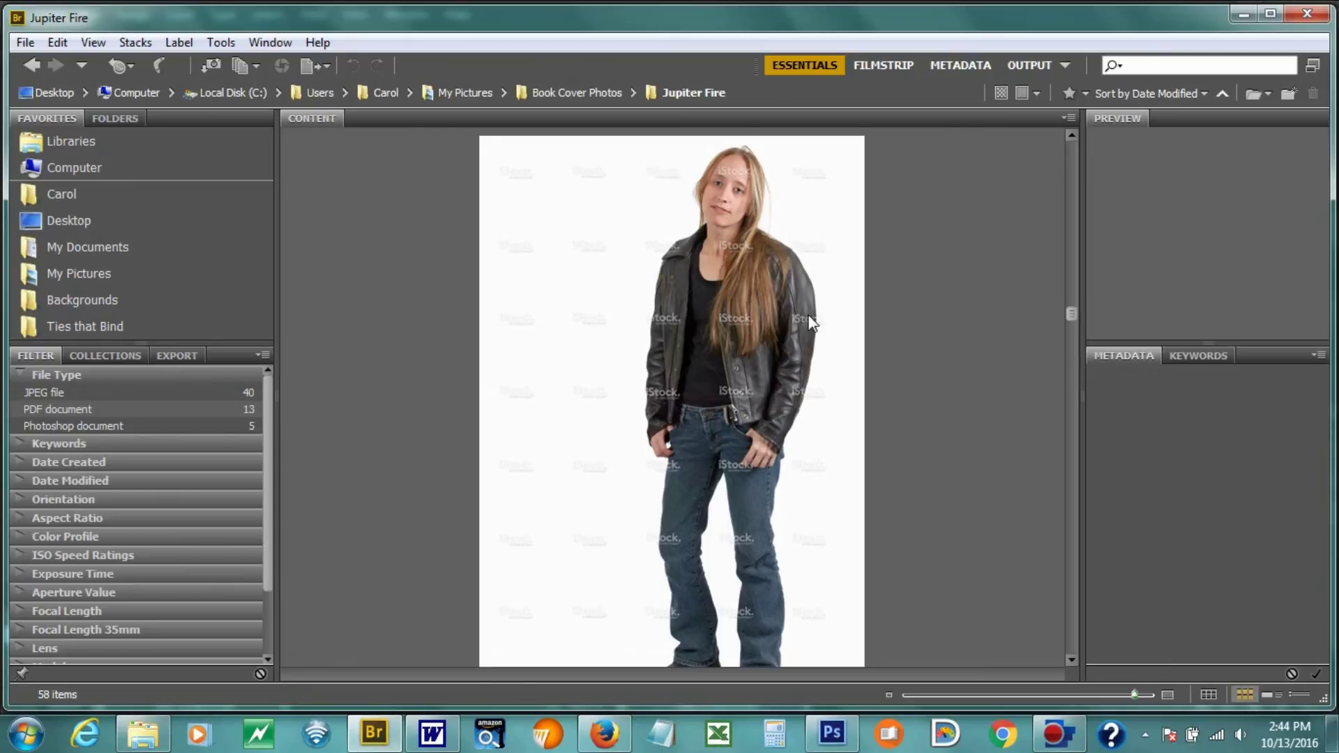
scroll(811, 322, "down", 1)
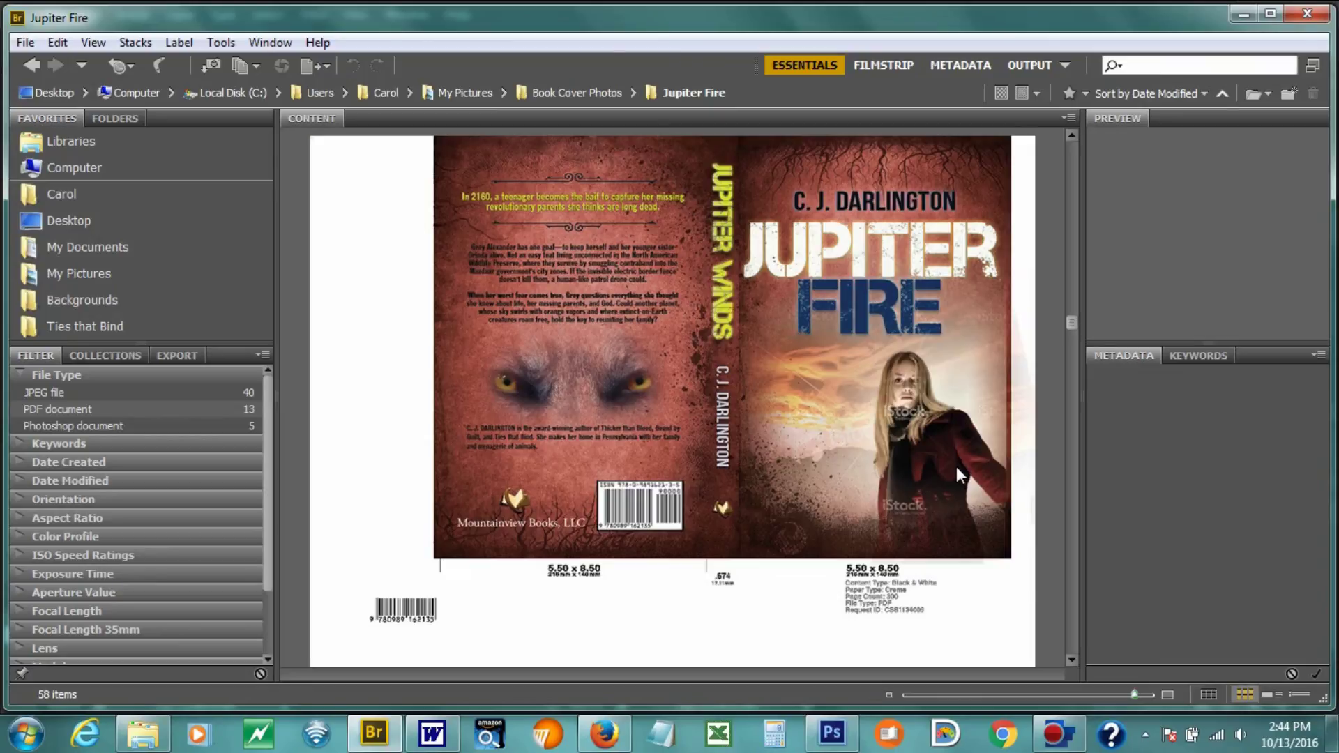
Examine the striped horse and paramedic stock photos, compare them with the finished Jupiter Storm cover in Photoshop, and return to Bridge.
scroll(957, 467, "down", 1)
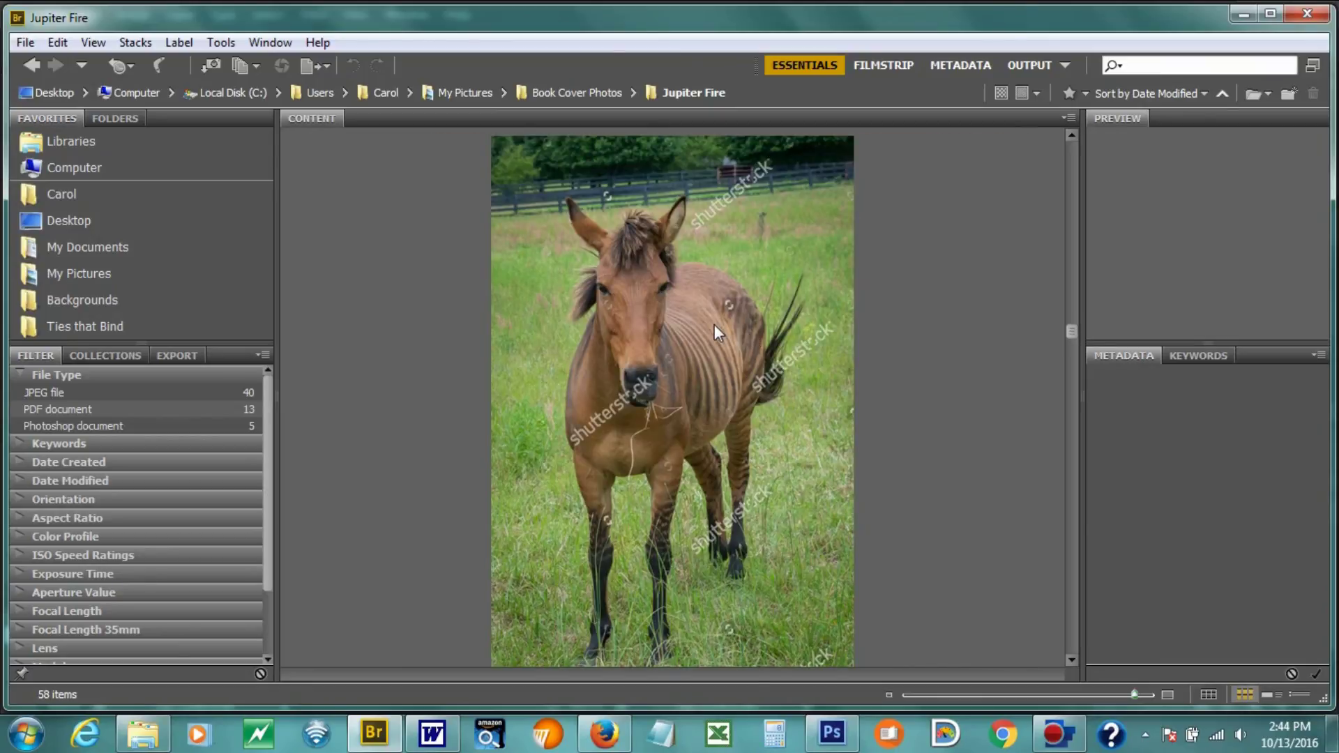
scroll(714, 324, "down", 1)
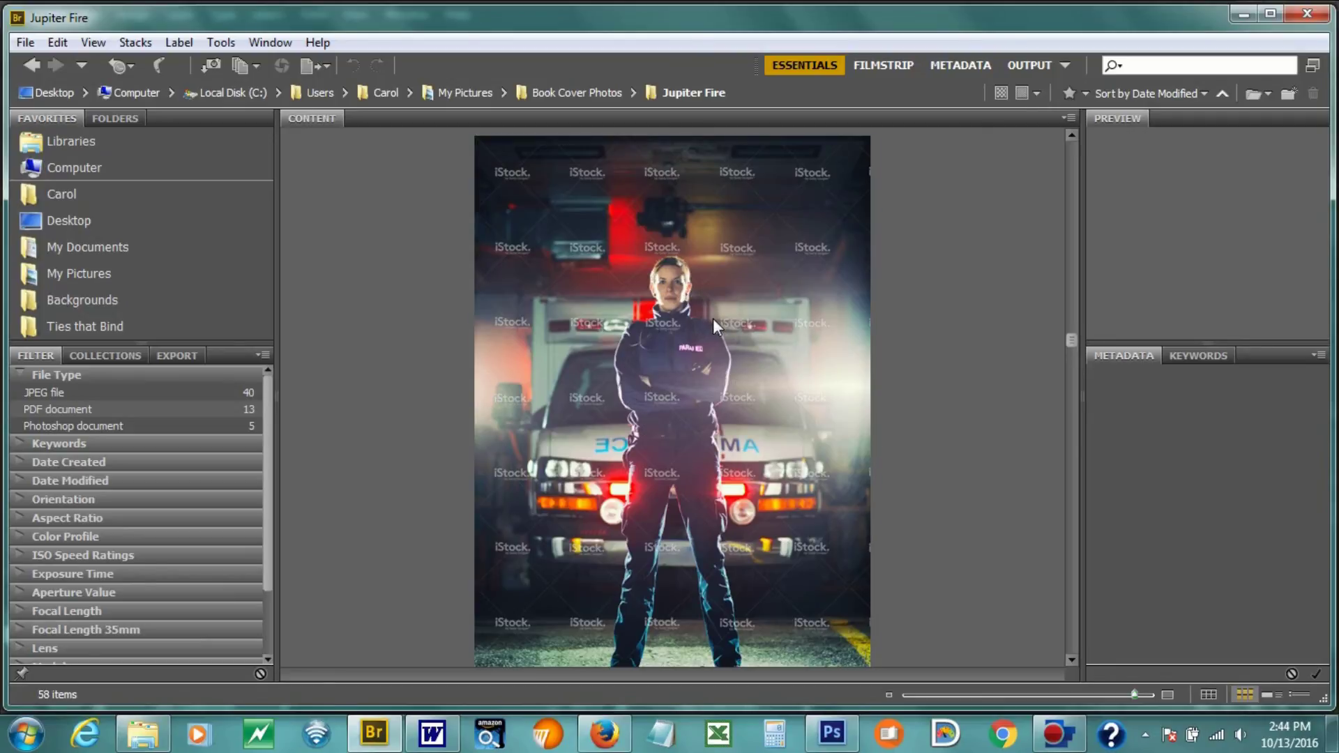
scroll(713, 318, "down", 1)
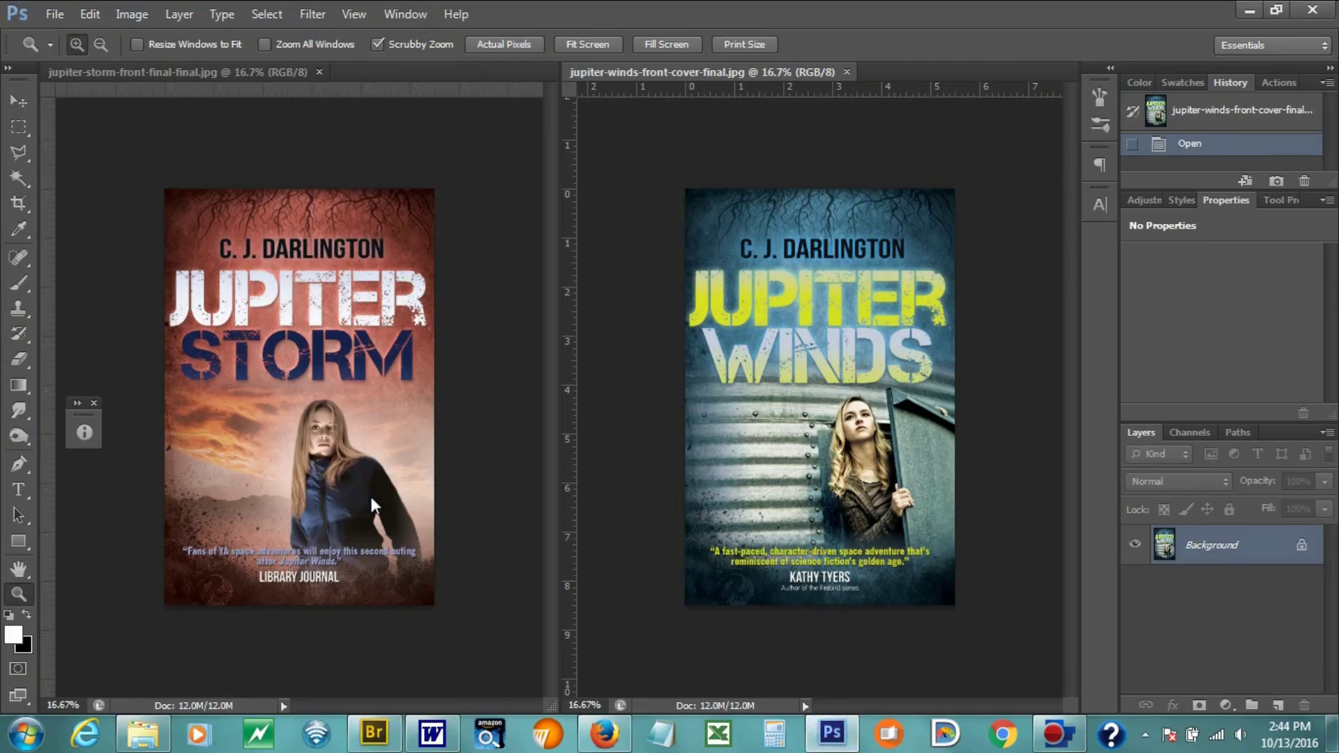
left_click(694, 543)
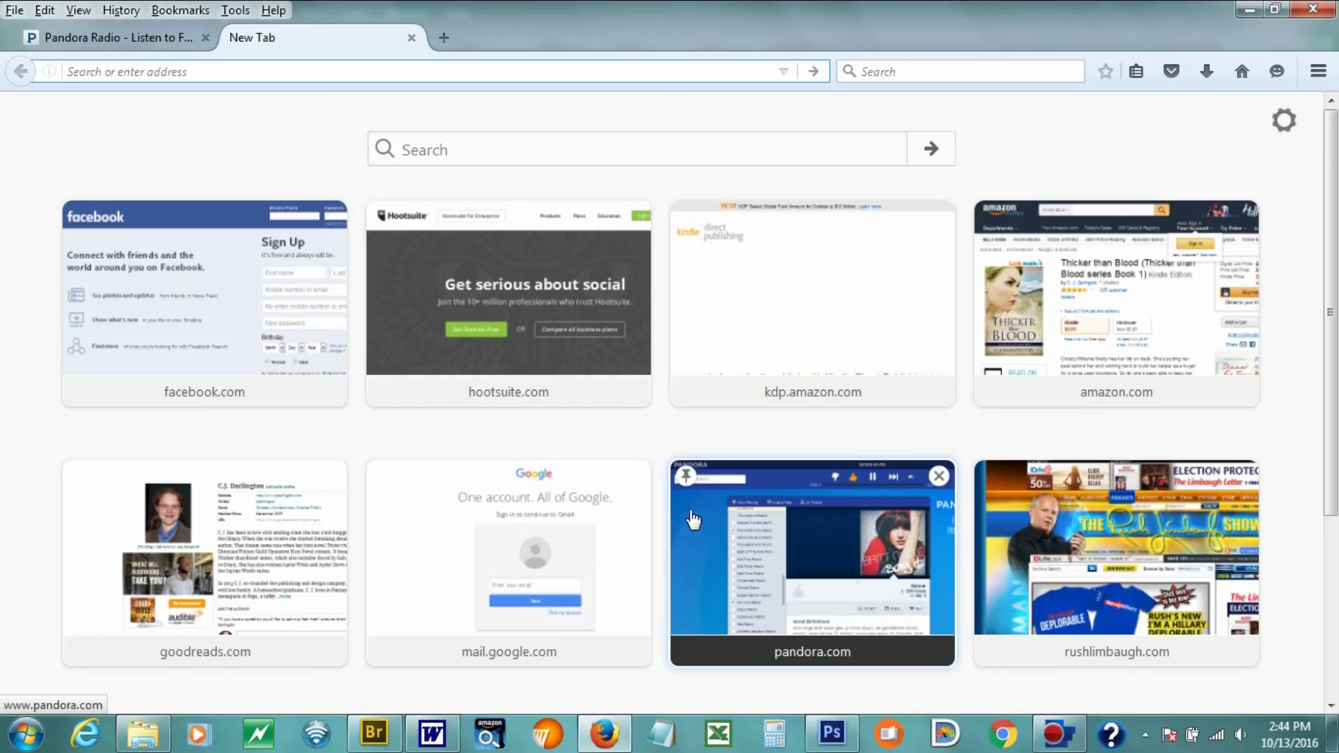
left_click(375, 733)
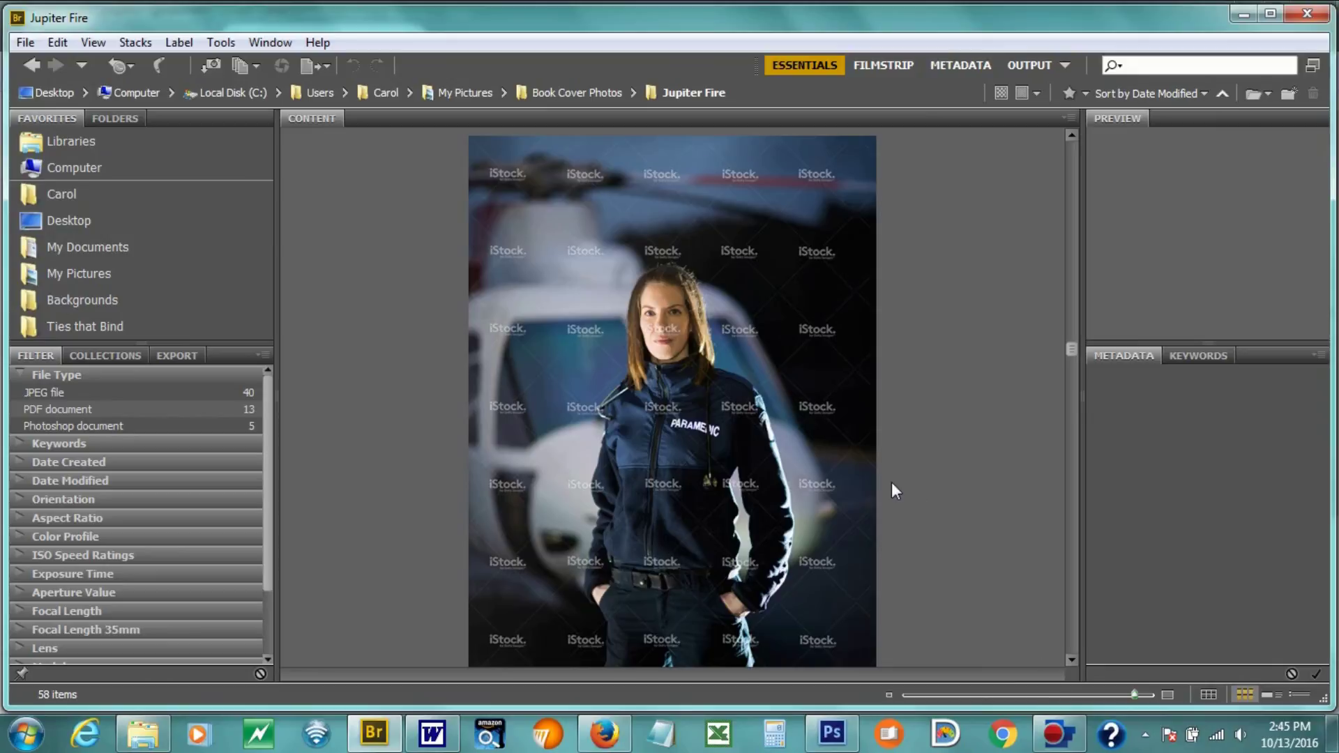
Examine the helmeted pilot and denim jacket stock photos and the Jupiter Storm mockups made from them, up to mockup-2.pdf.
scroll(890, 483, "down", 1)
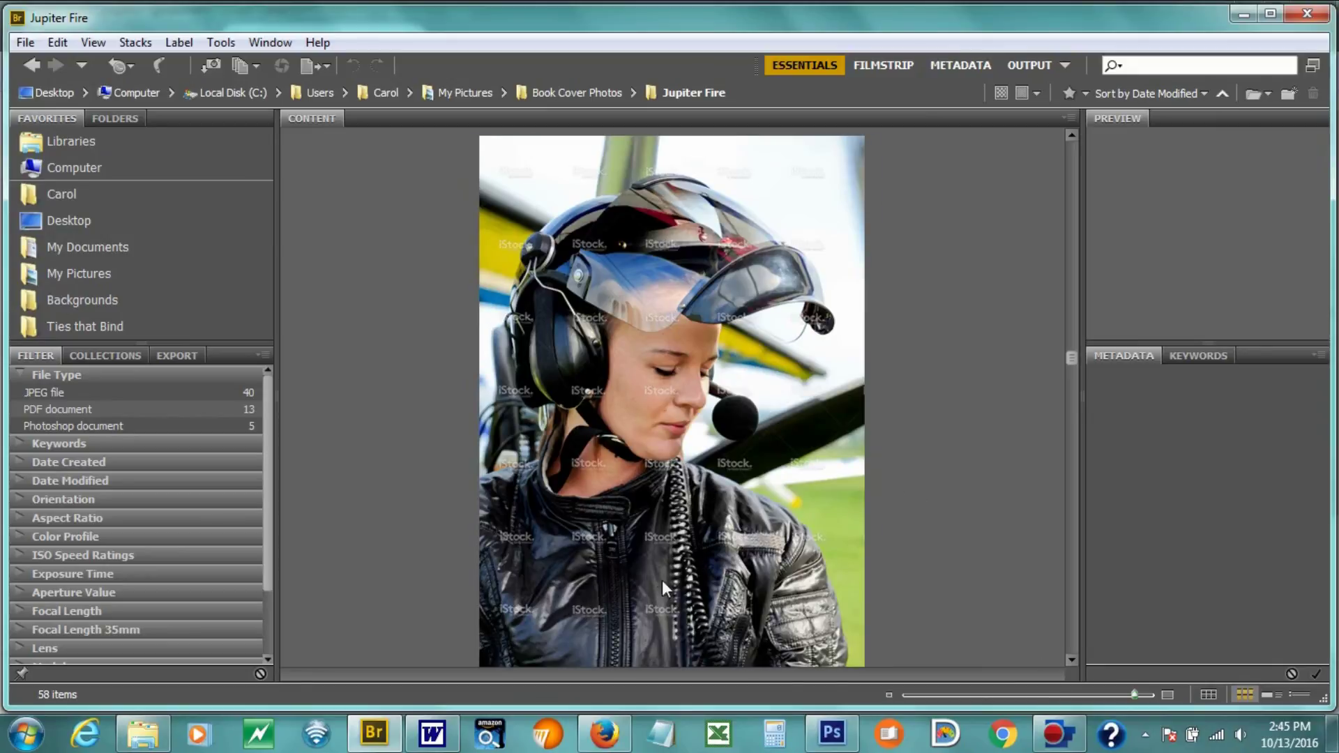
scroll(689, 595, "down", 1)
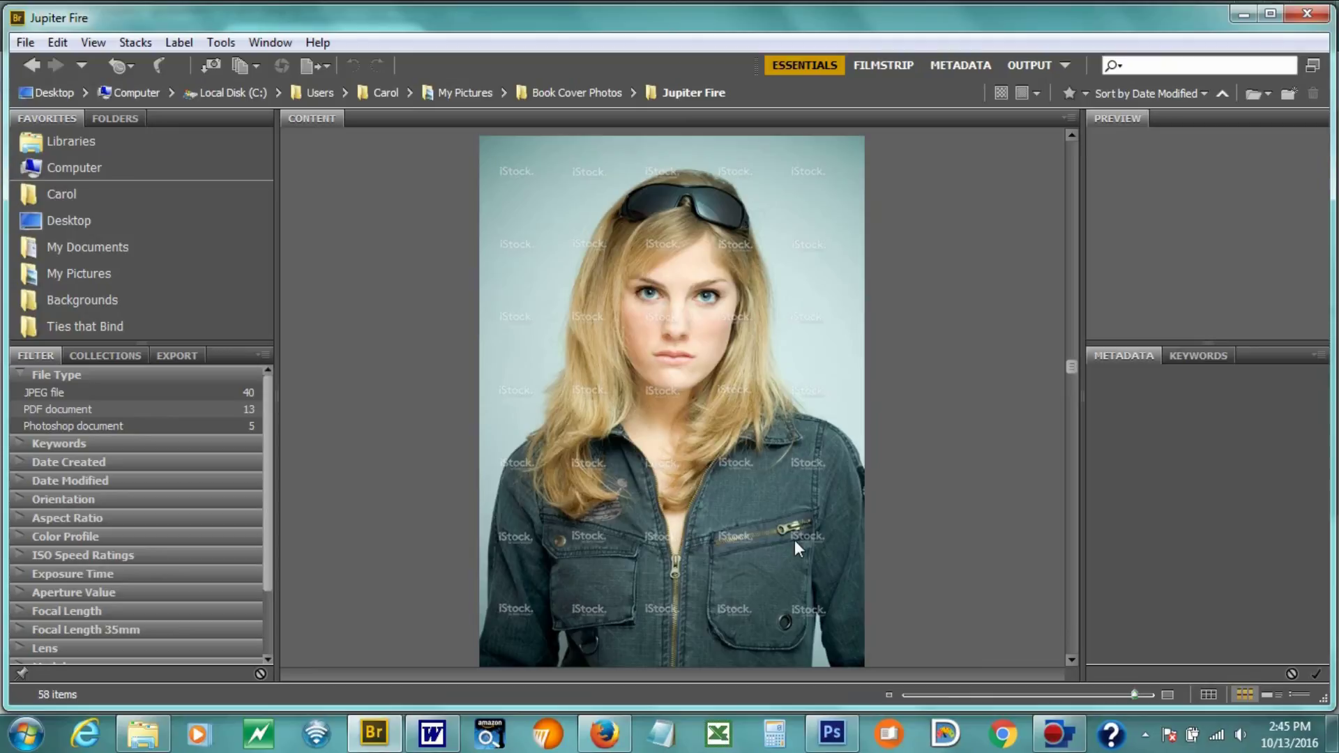
scroll(794, 540, "down", 1)
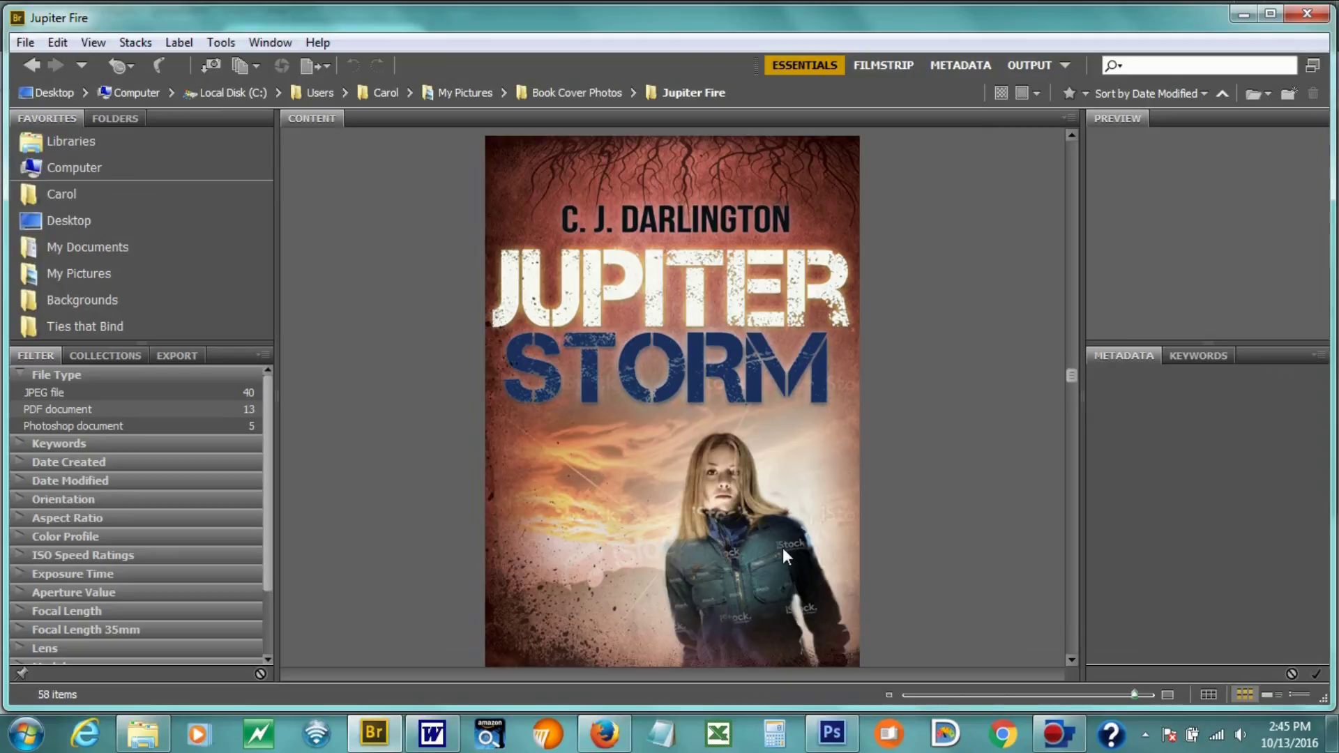
scroll(783, 547, "down", 1)
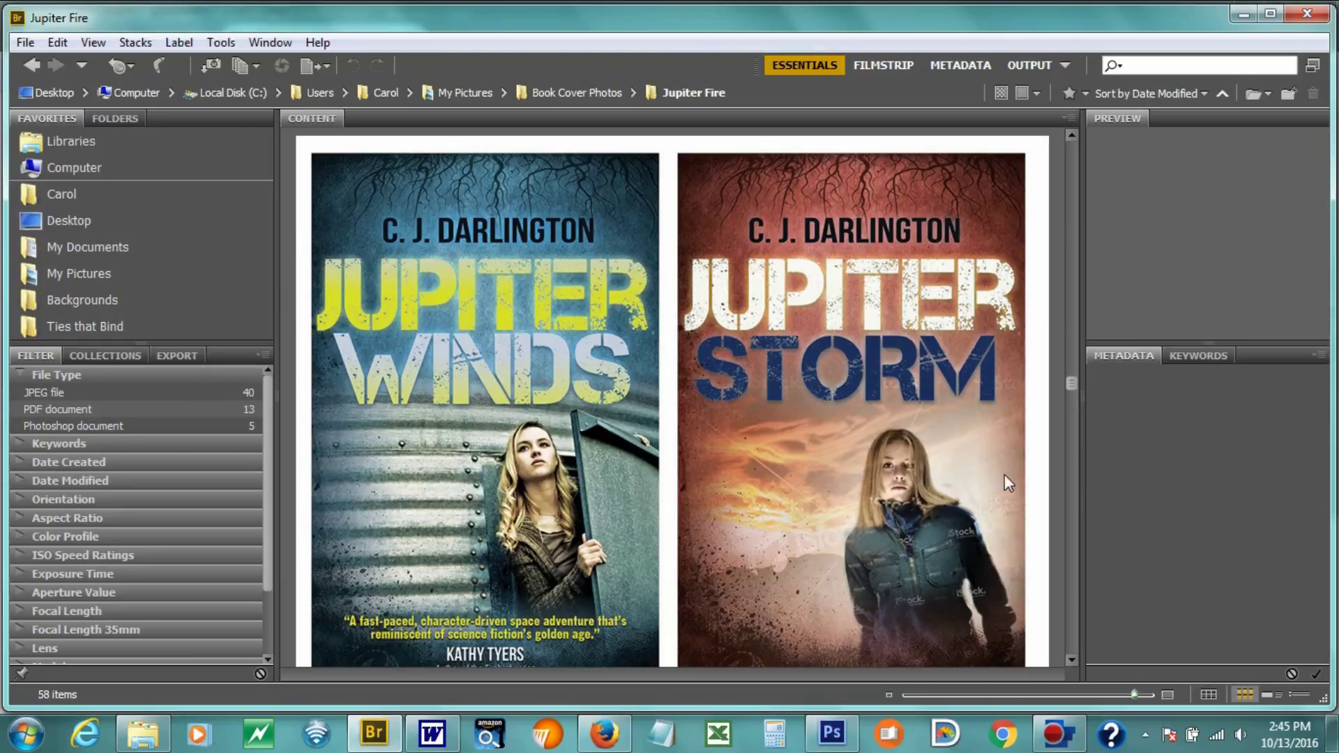
scroll(806, 392, "down", 1)
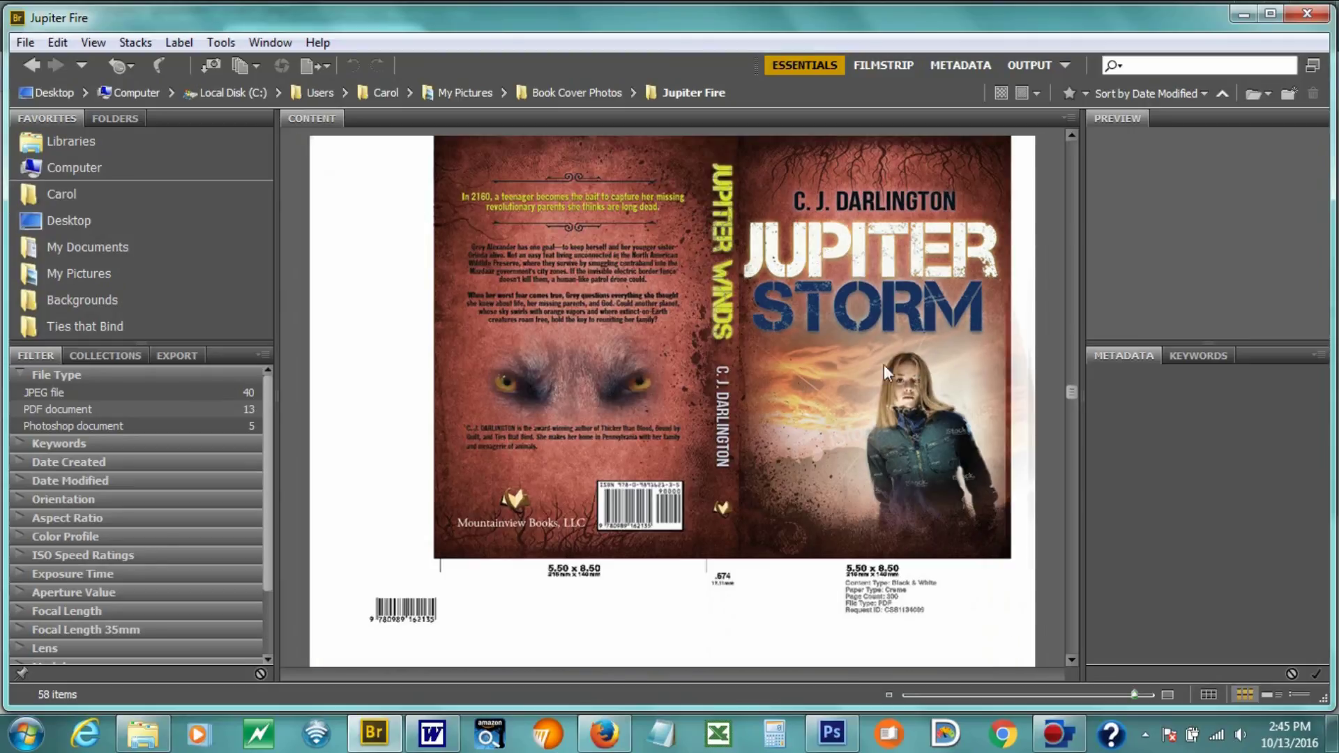
right_click(761, 170)
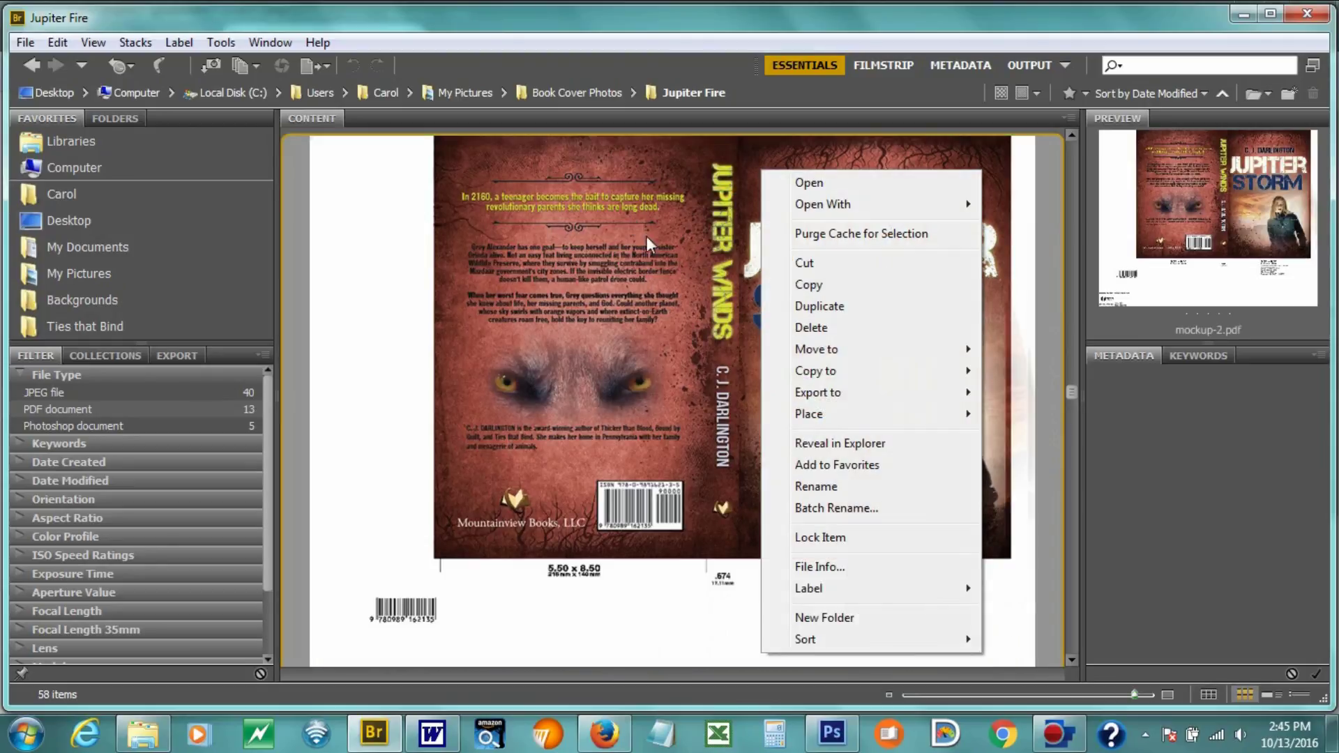
left_click(735, 422)
Examine the smiling medic photo, the cropped denim jacket, the fiery sunset sky, and the unwatermarked red-coated woman and helicopter paramedic photos.
scroll(735, 421, "down", 1)
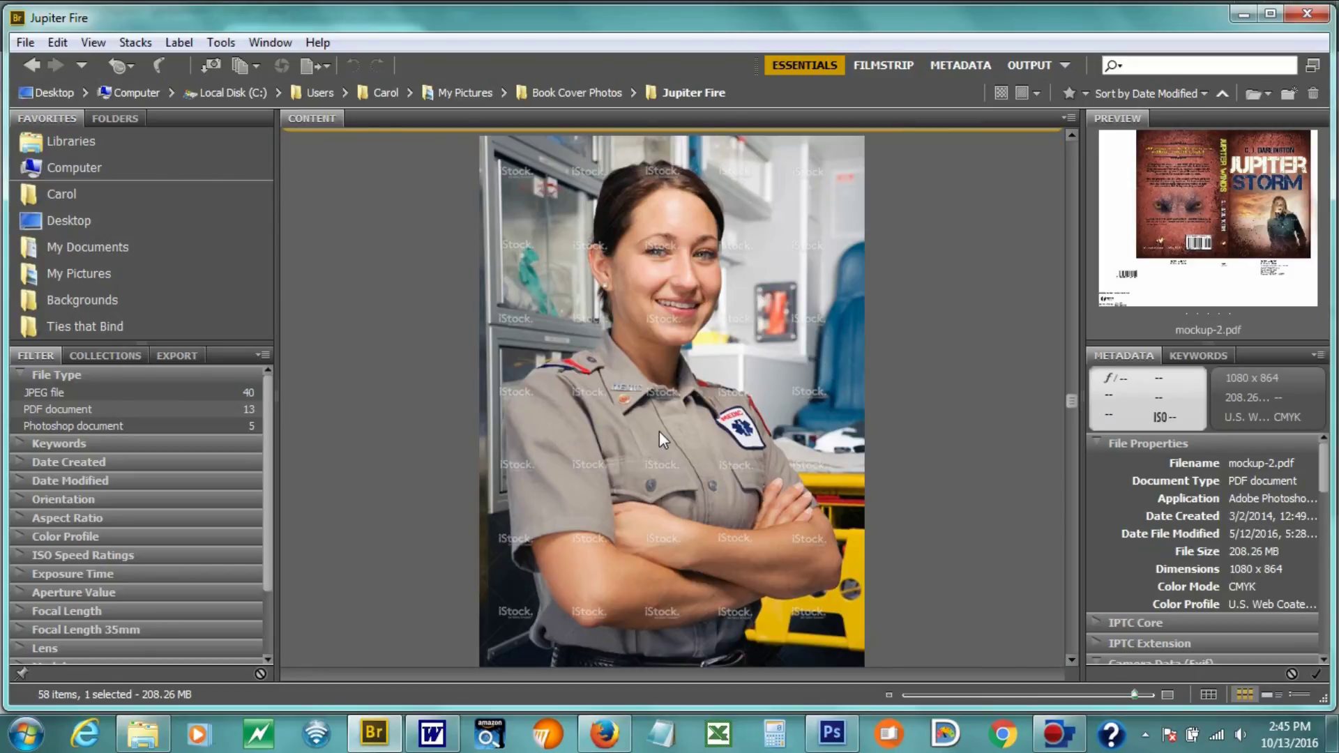
scroll(659, 433, "down", 1)
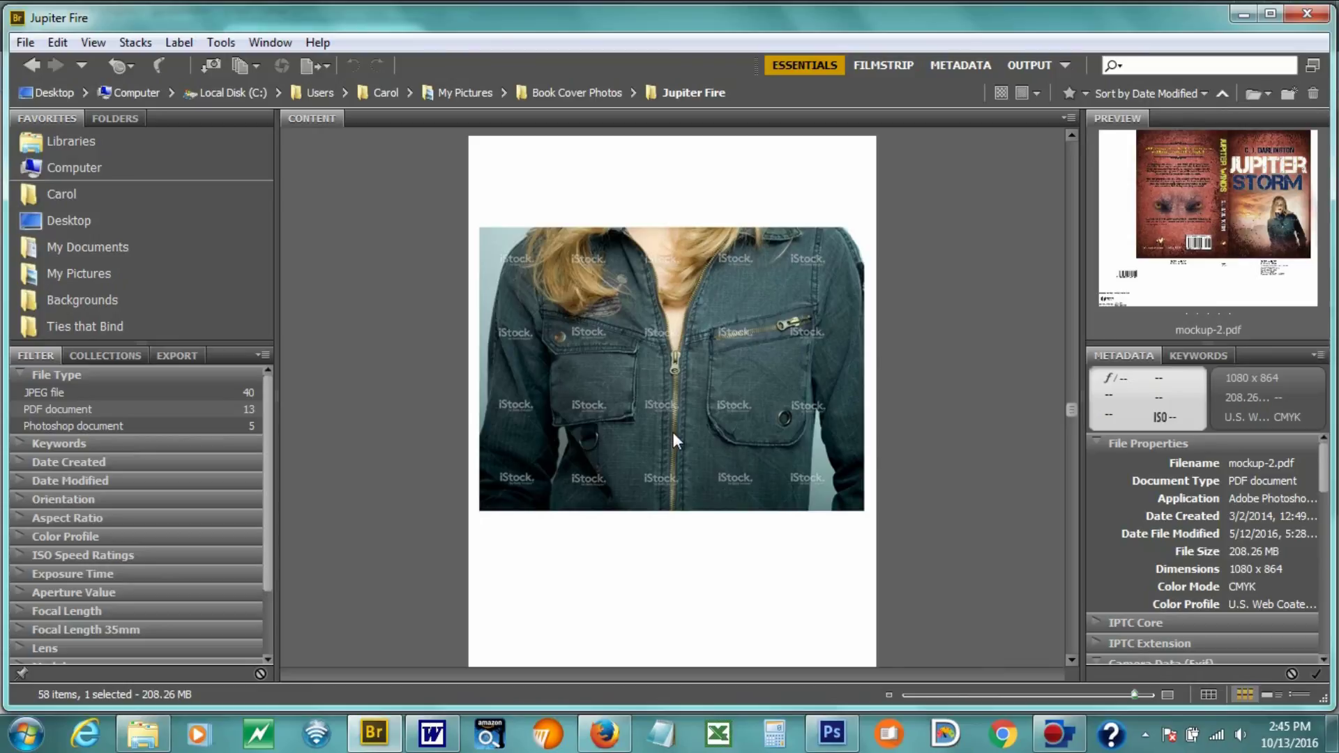
scroll(673, 433, "down", 1)
scroll(739, 422, "down", 1)
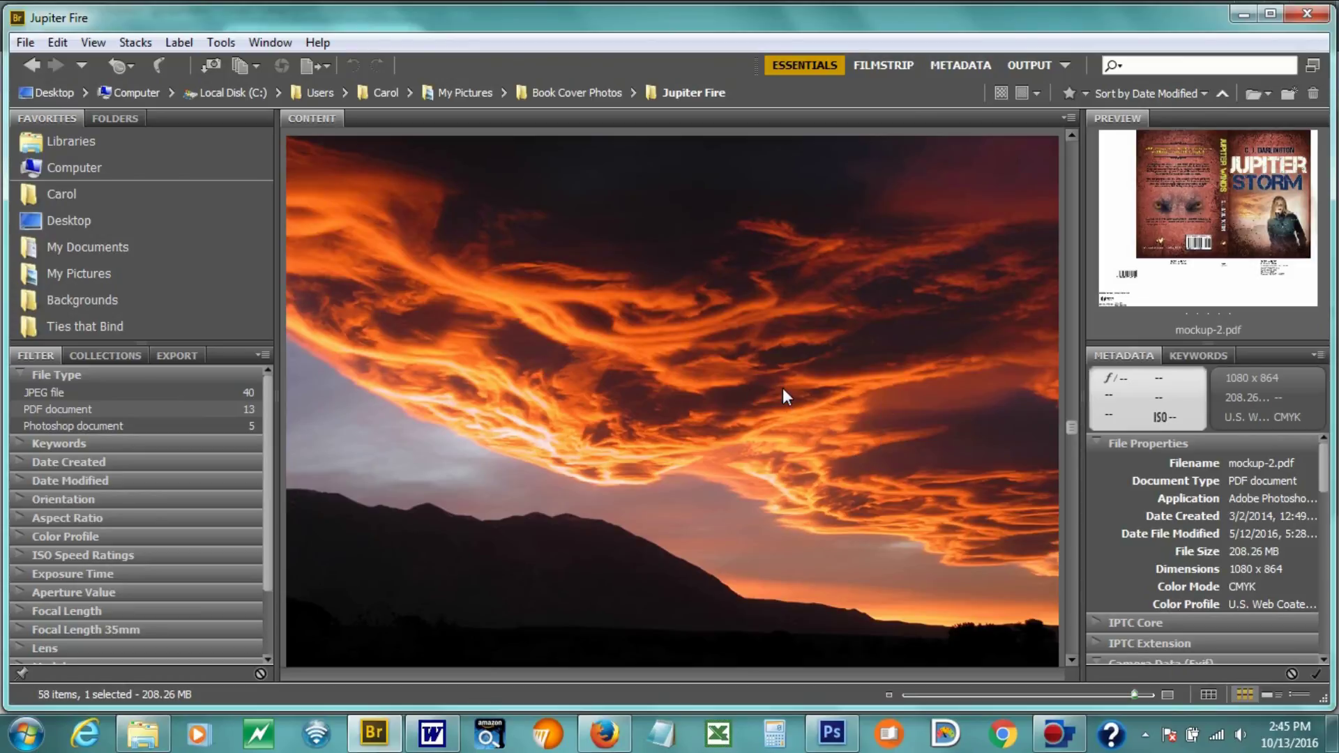
scroll(783, 387, "down", 1)
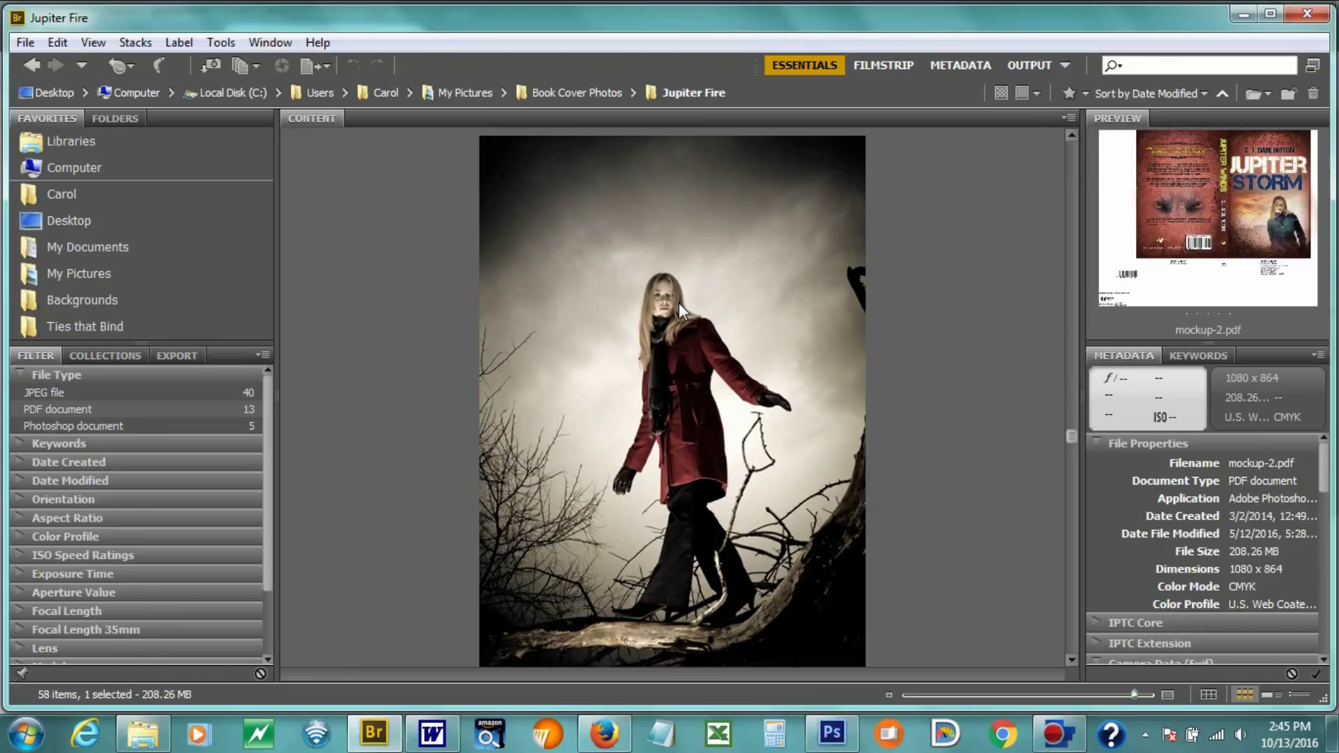
scroll(680, 303, "down", 1)
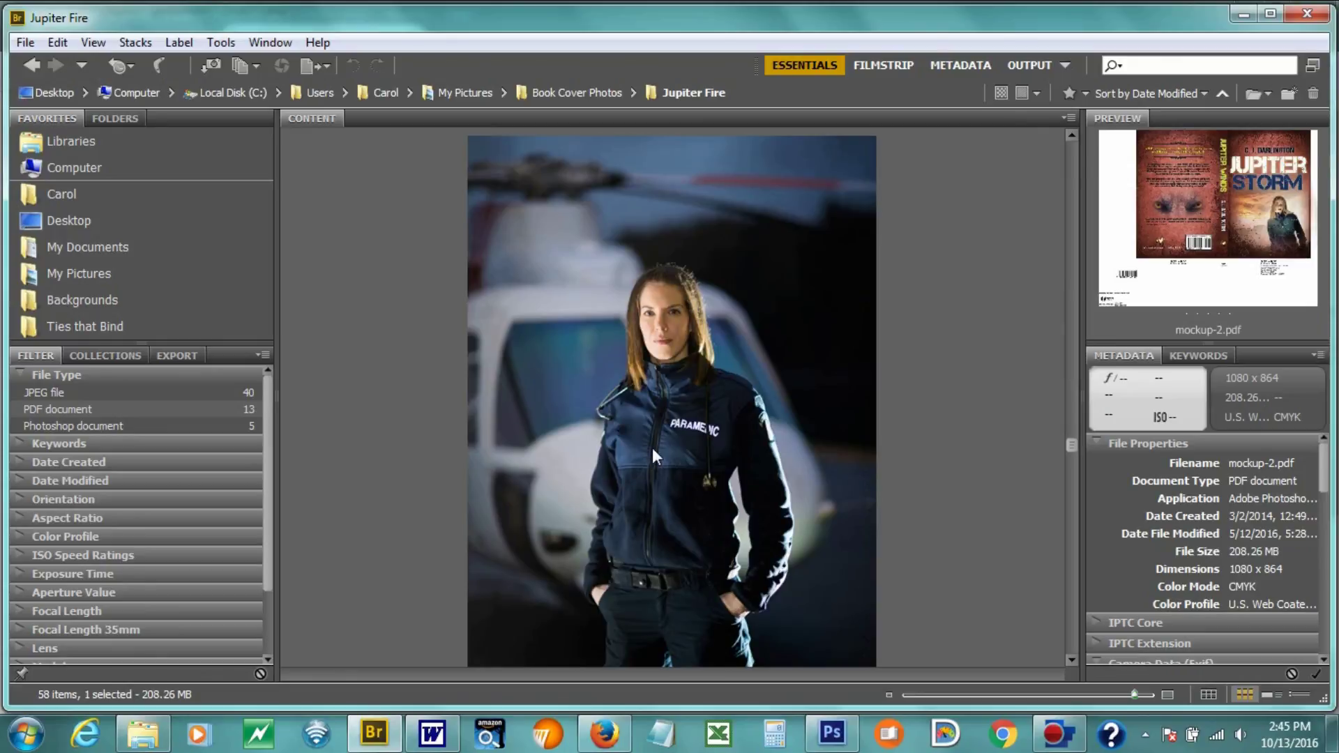
Examine the successive Jupiter Storm front covers and full wraparound covers with the blue jacket, and the stock photo of the cougar.
scroll(713, 473, "down", 1)
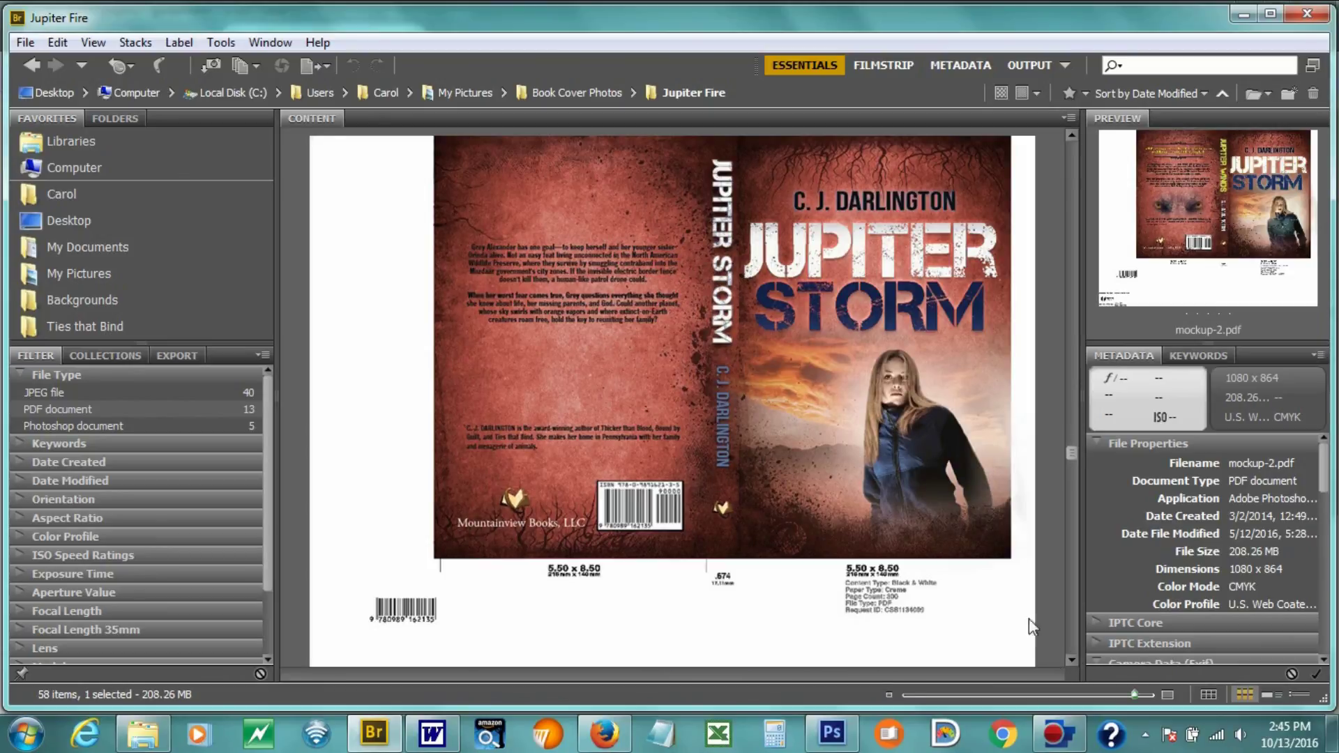
scroll(909, 418, "down", 1)
scroll(909, 420, "down", 1)
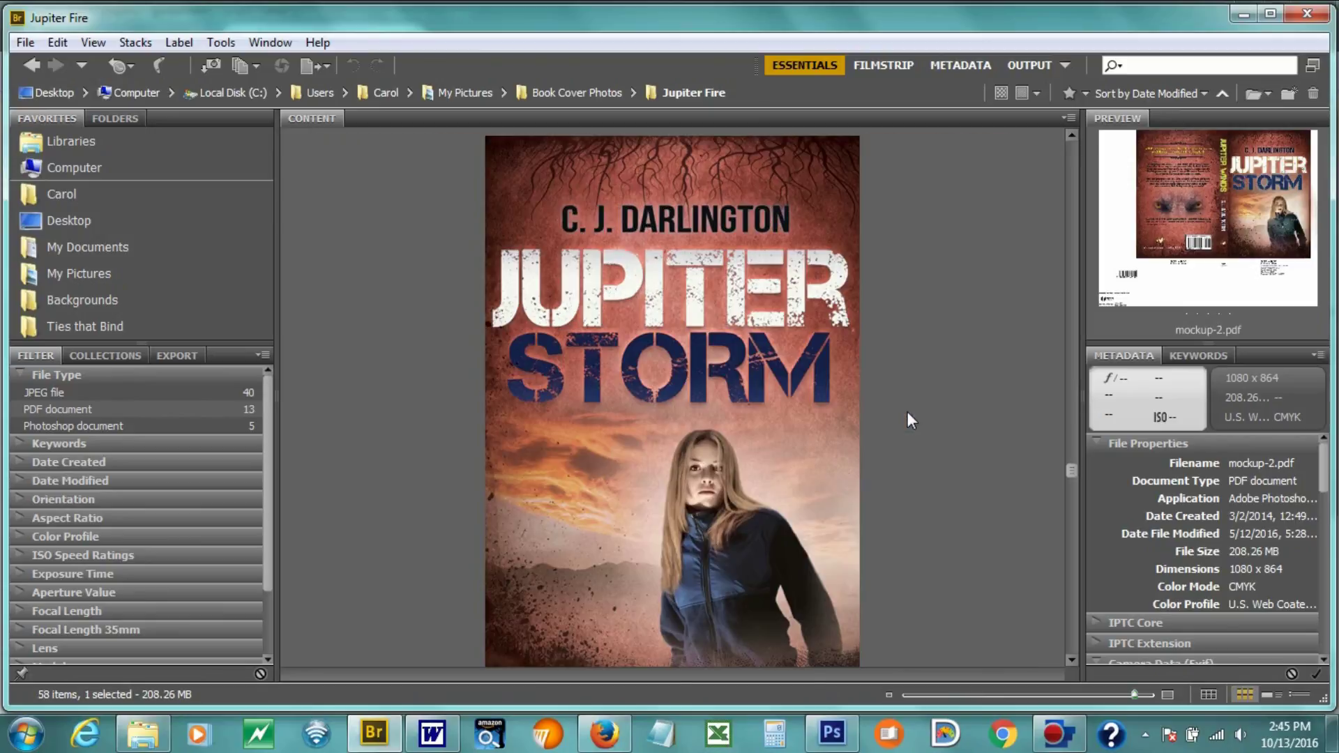
scroll(907, 412, "down", 1)
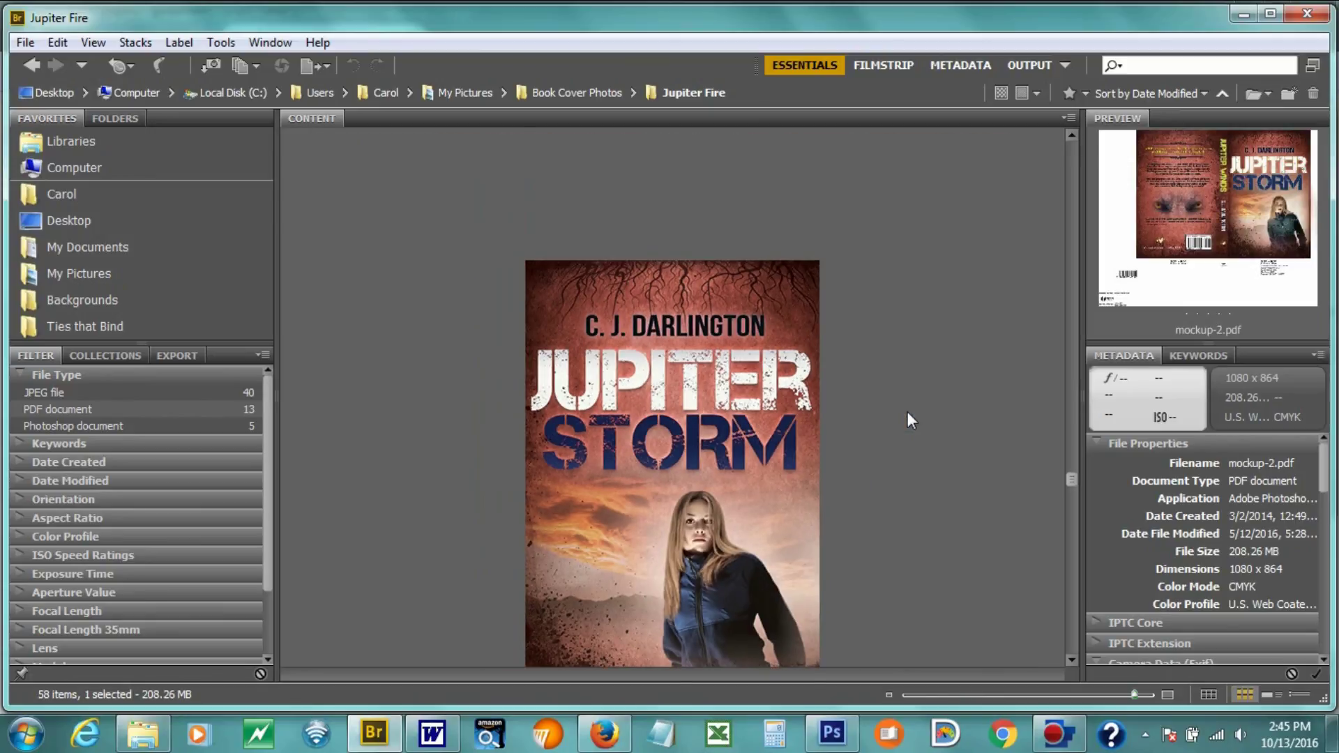
scroll(923, 418, "down", 1)
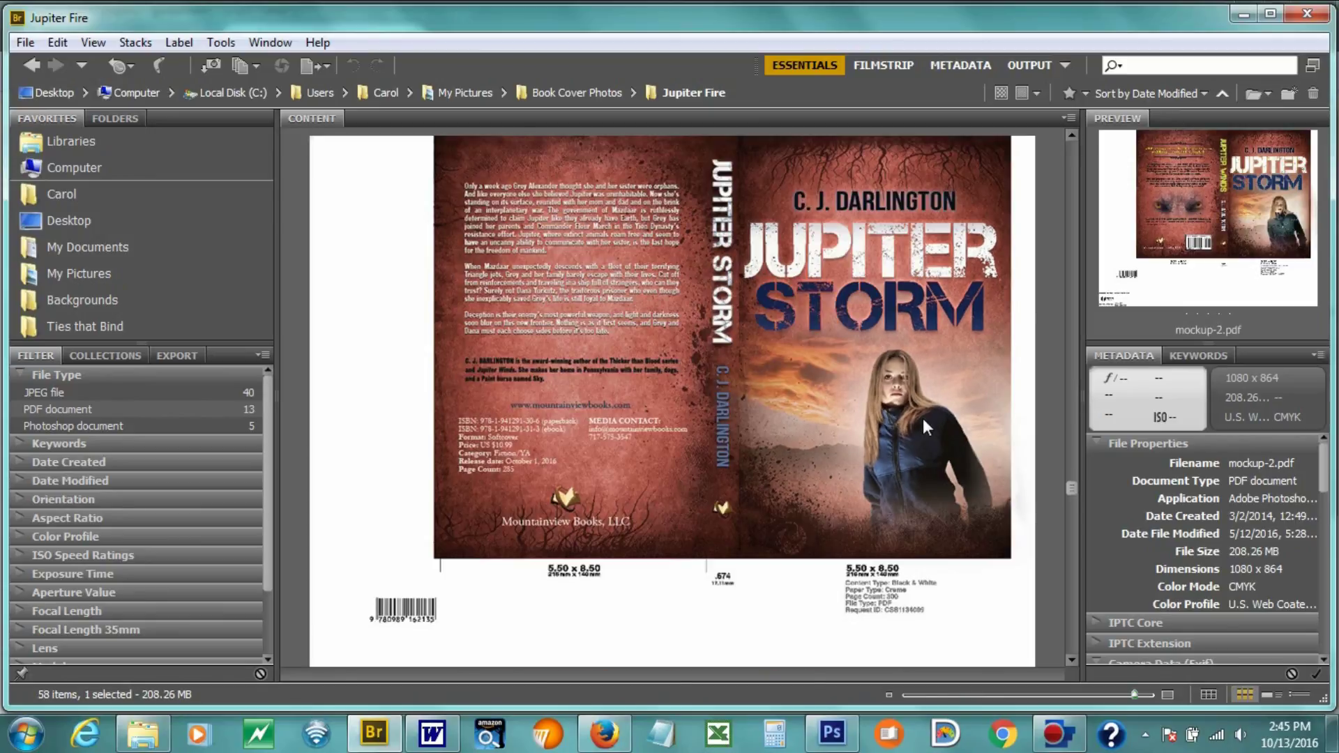
scroll(923, 427, "down", 1)
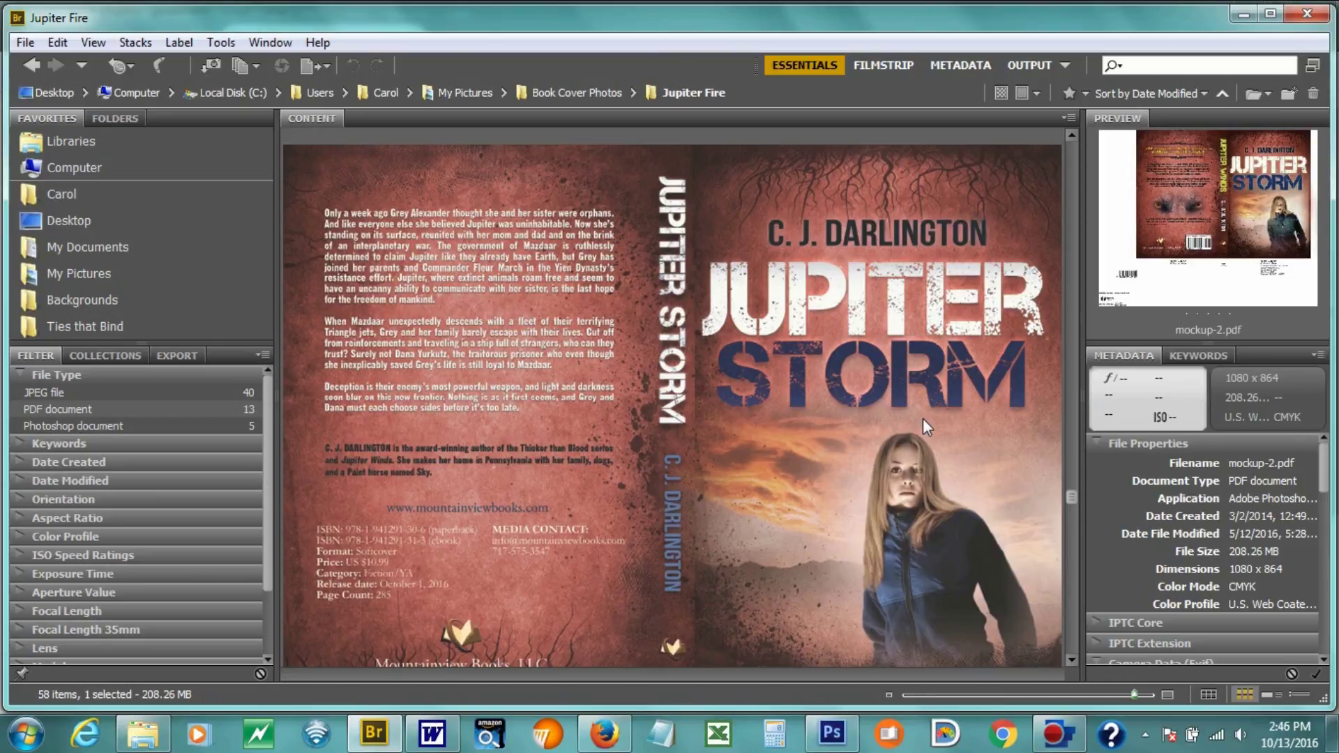
scroll(923, 418, "down", 1)
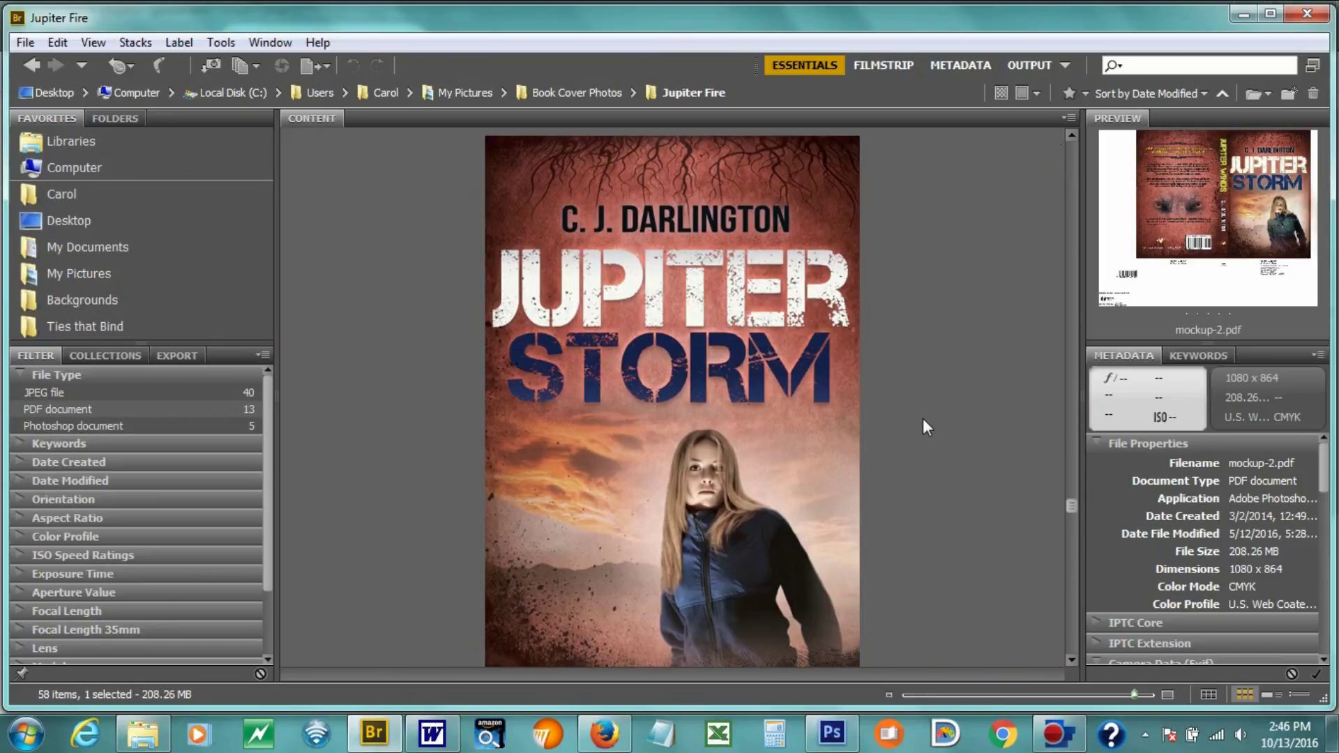
scroll(923, 418, "down", 1)
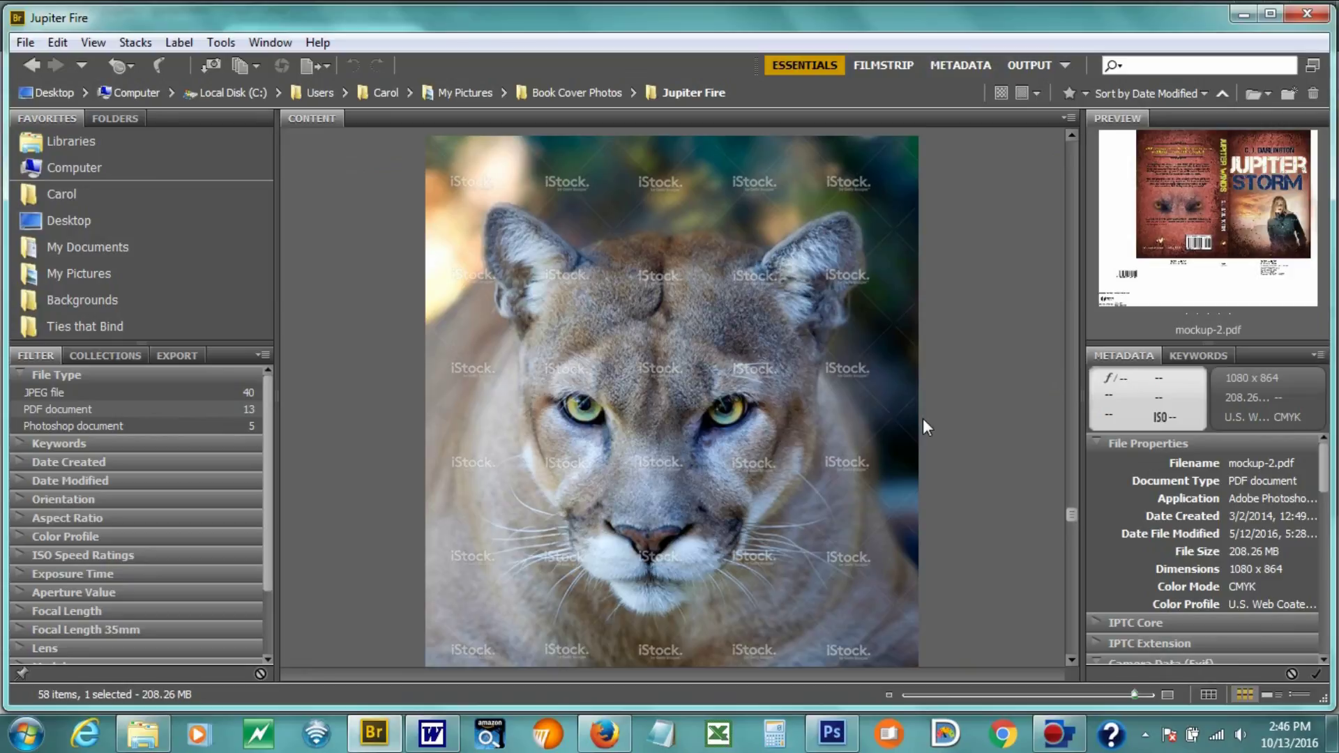
scroll(923, 419, "down", 1)
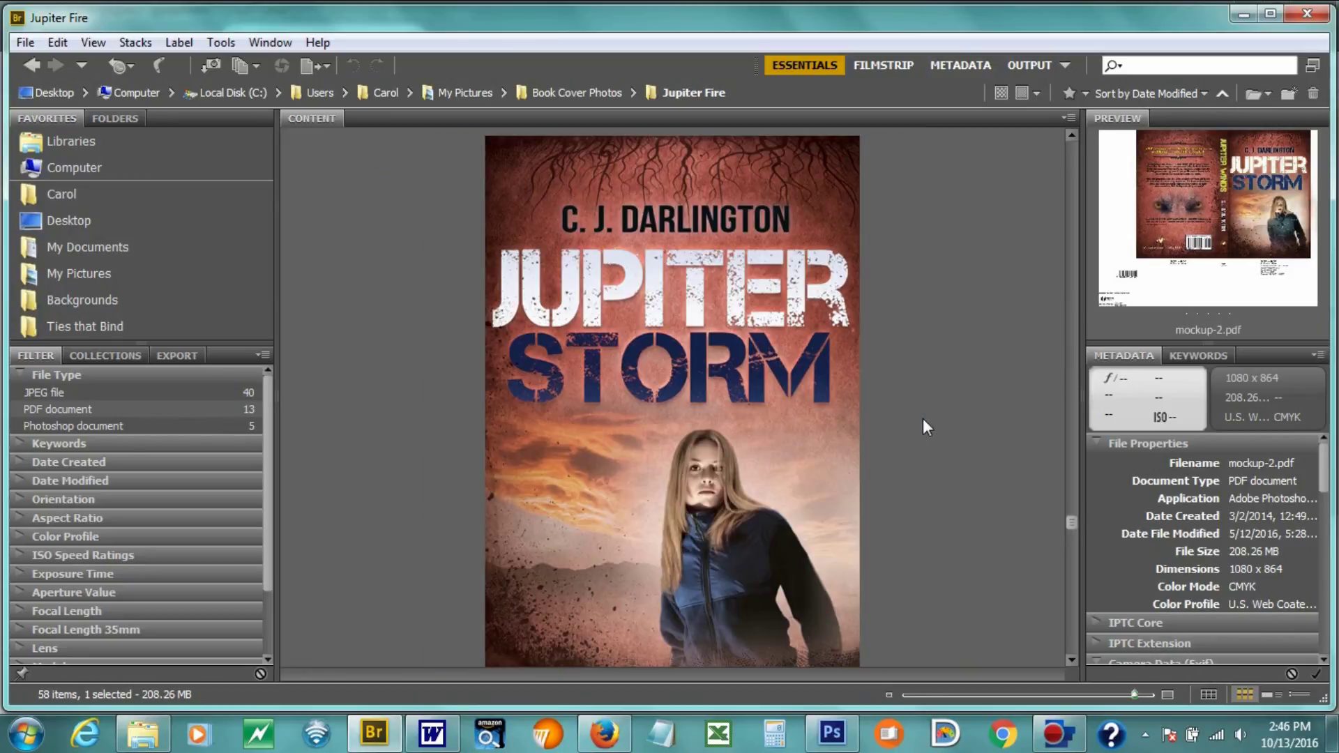
Compare the watermarked and unwatermarked cougar stock photos with the cougar eyes on the back of the Jupiter Storm wraparound cover.
scroll(923, 419, "down", 1)
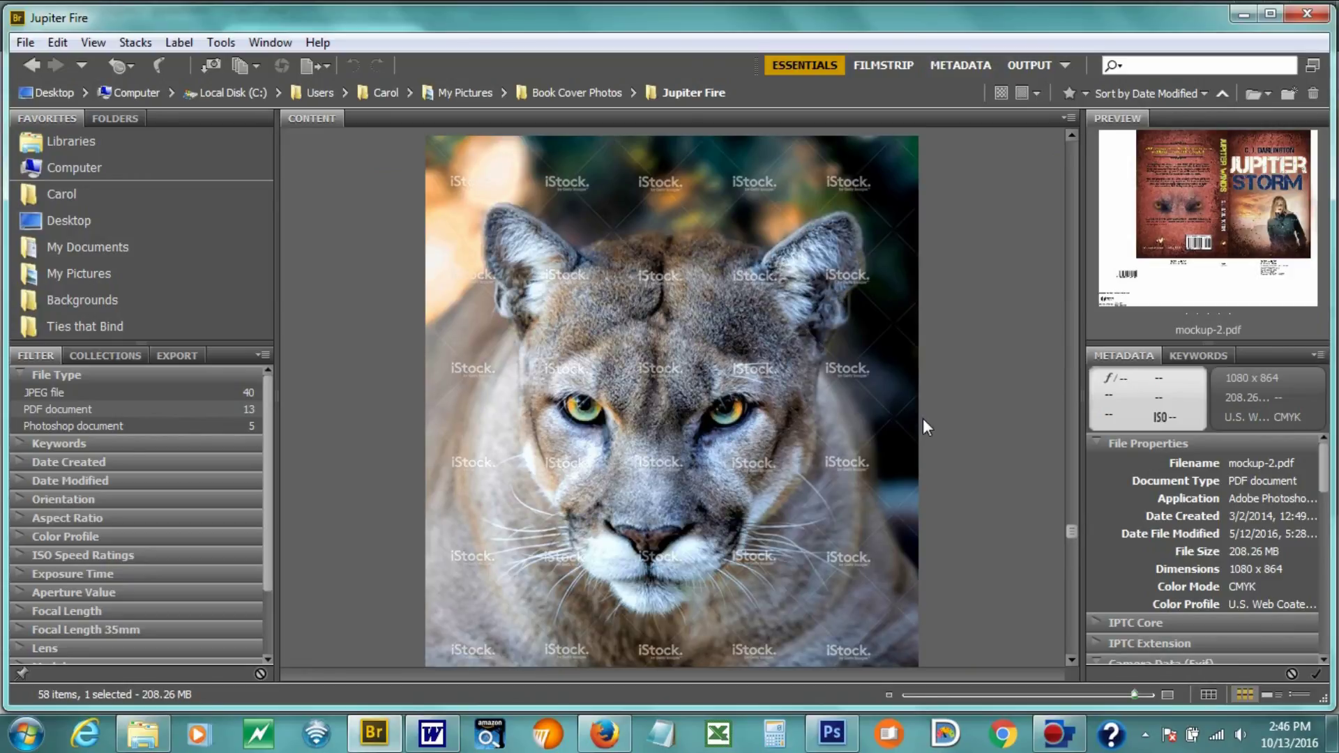
scroll(923, 418, "down", 1)
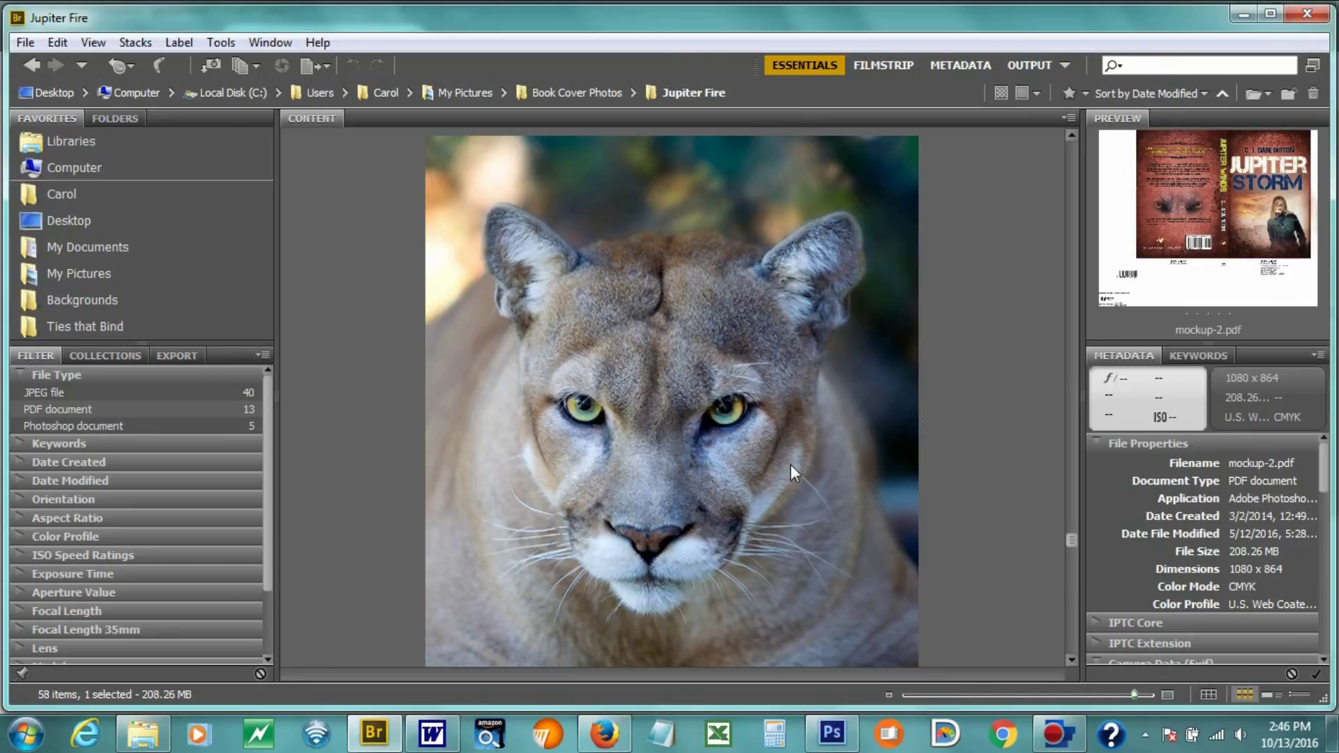
scroll(790, 464, "down", 1)
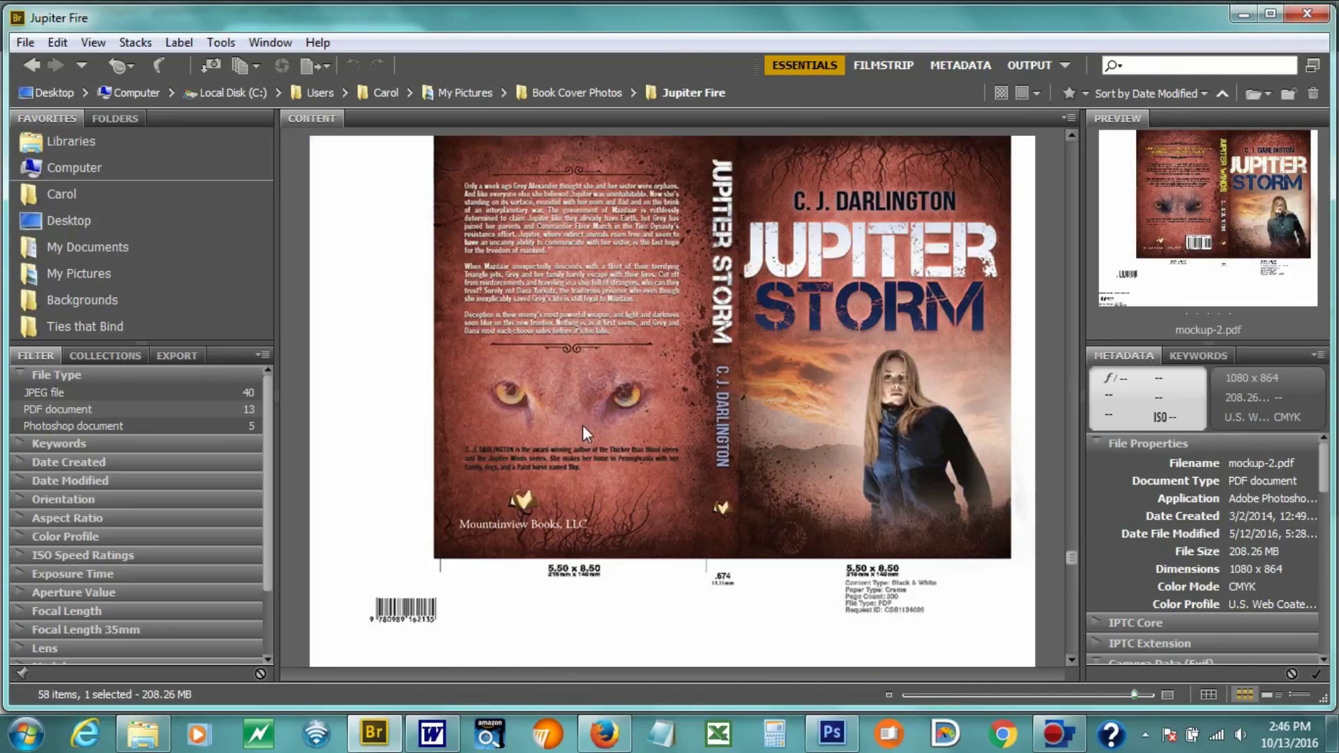
scroll(583, 425, "up", 1)
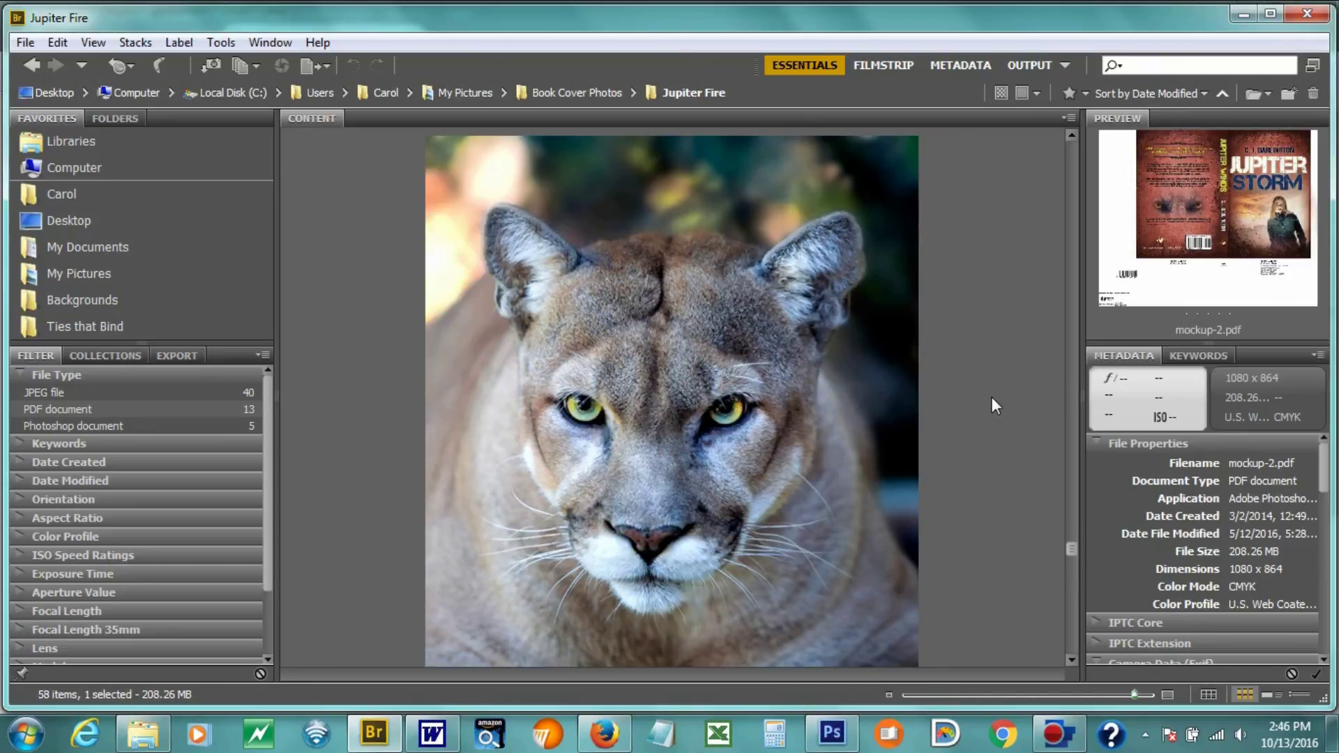
Examine the pink and blue cover template and the final Jupiter Storm covers, comparing the fronts with and without the Library Journal quote.
scroll(992, 400, "down", 1)
scroll(995, 406, "down", 2)
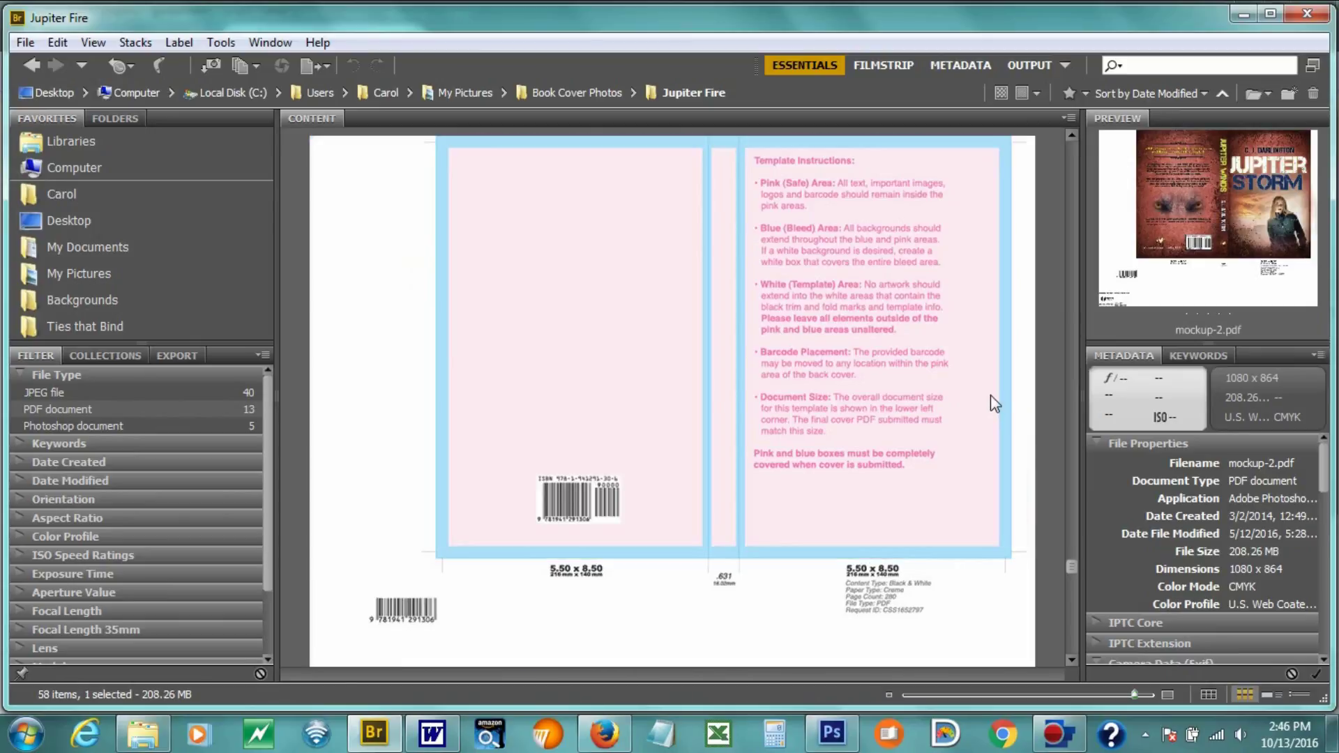
scroll(991, 403, "down", 4)
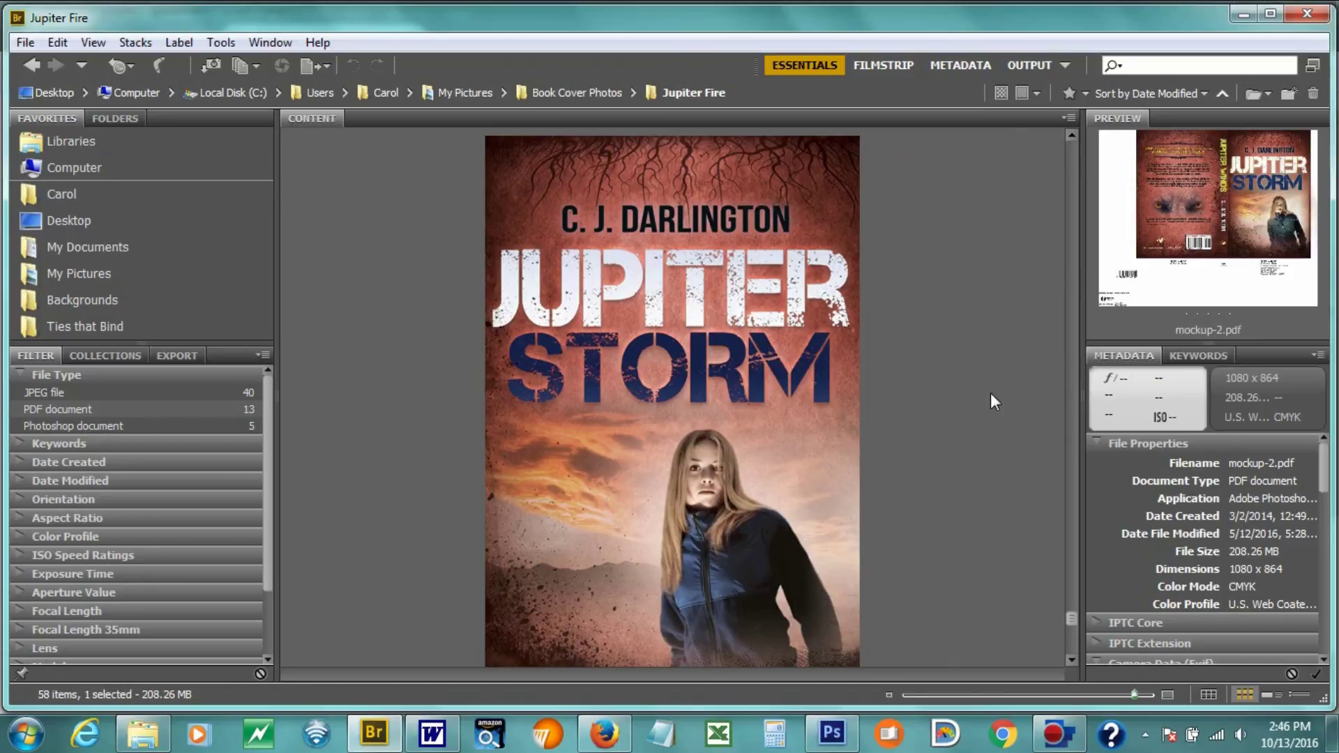
scroll(992, 394, "down", 1)
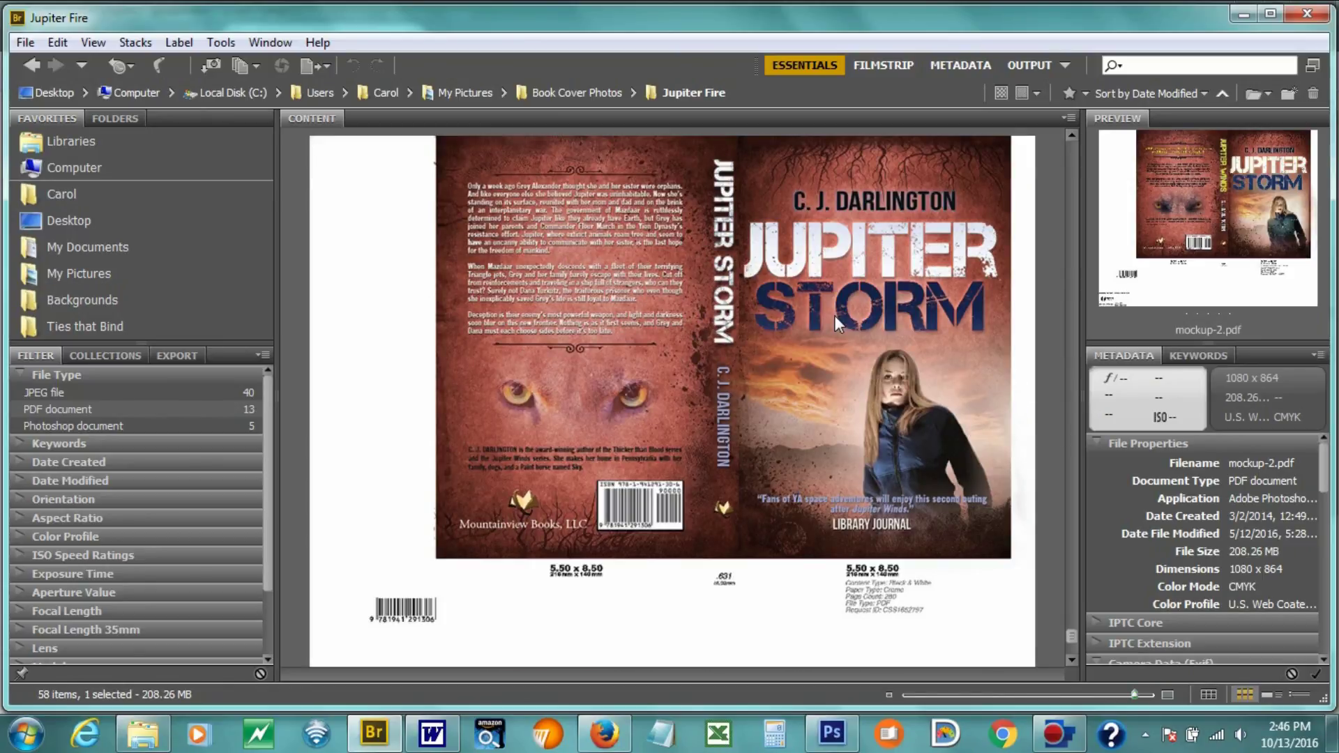
scroll(835, 315, "down", 2)
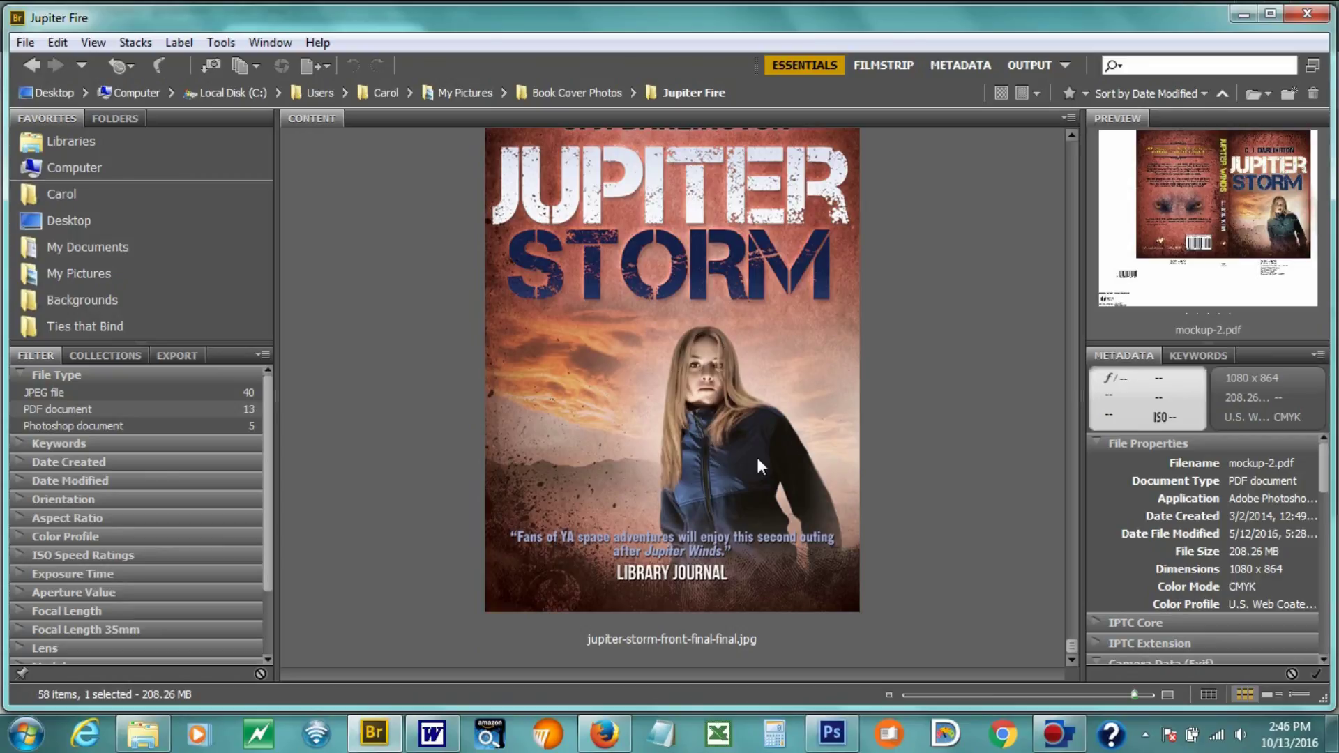
scroll(759, 458, "up", 1)
scroll(810, 391, "up", 1)
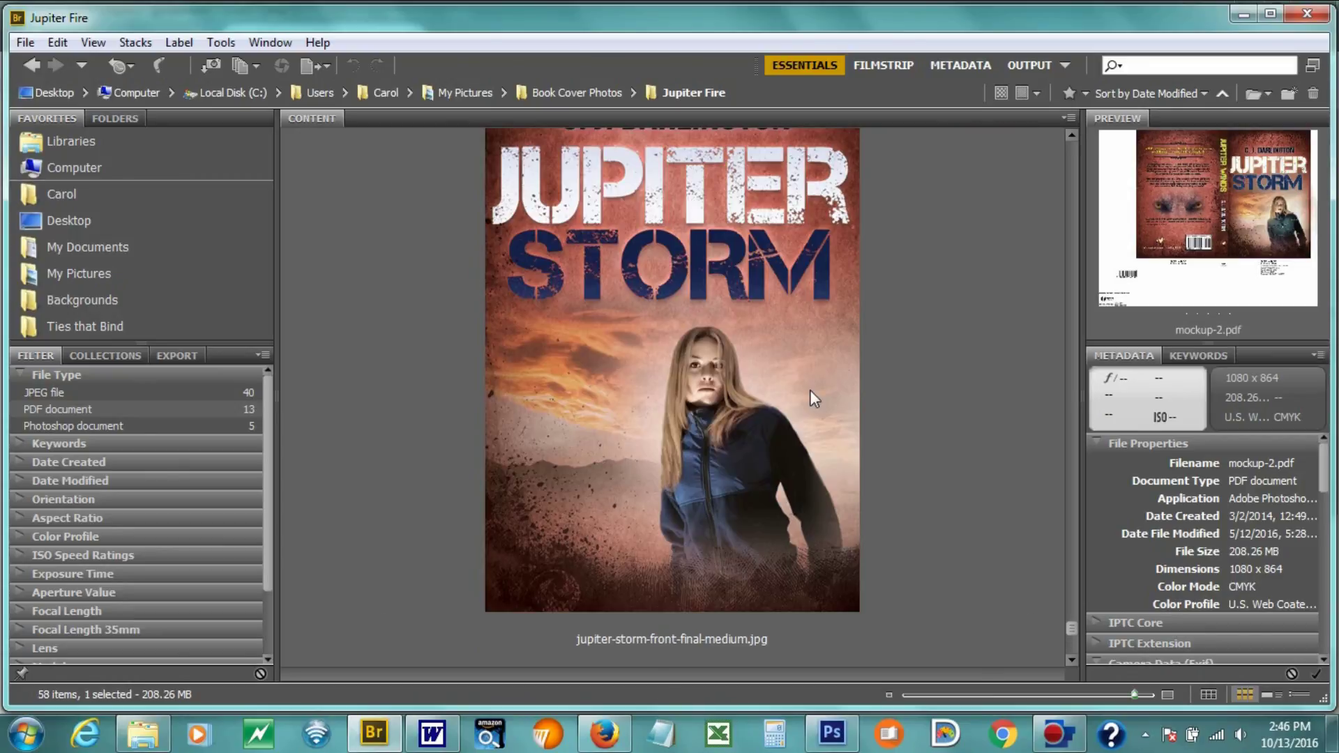